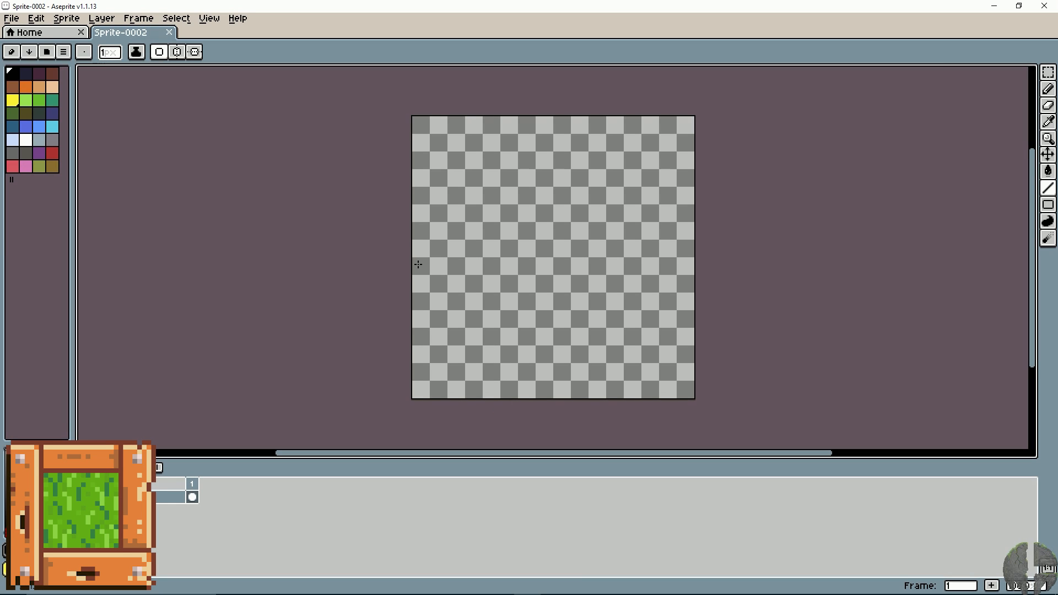
Activate the unfilled Rectangle tool for drawing in the canvas's top-left corner.
{"action": "scroll", "coordinate": [418, 265], "scroll_direction": "up", "scroll_amount": 5}
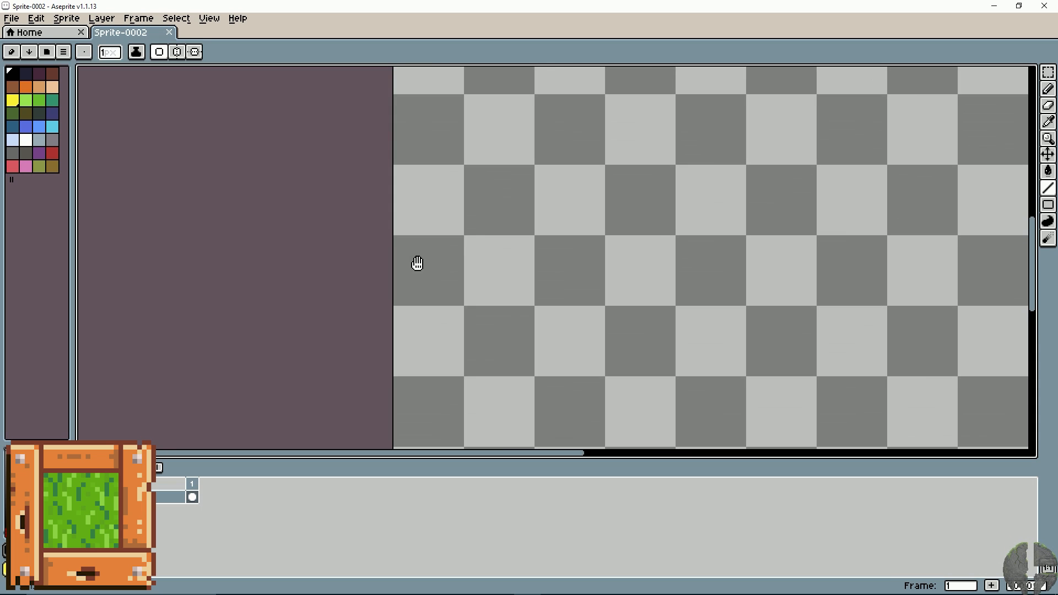
{"action": "scroll", "coordinate": [444, 421], "scroll_direction": "up", "scroll_amount": 5}
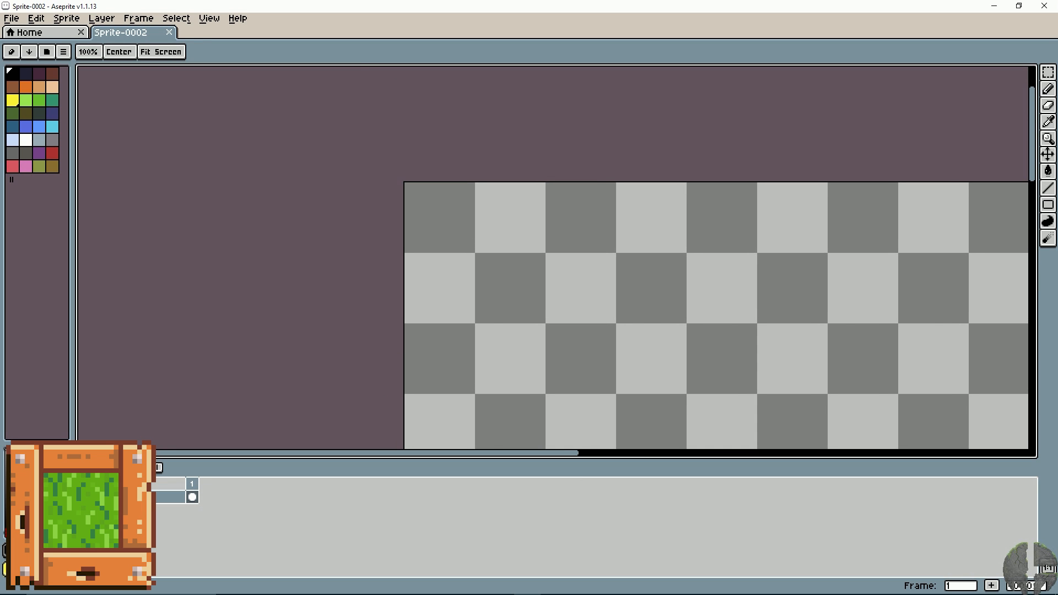
{"action": "scroll", "coordinate": [400, 353], "scroll_direction": "up", "scroll_amount": 1}
{"action": "scroll", "coordinate": [414, 321], "scroll_direction": "up", "scroll_amount": 2}
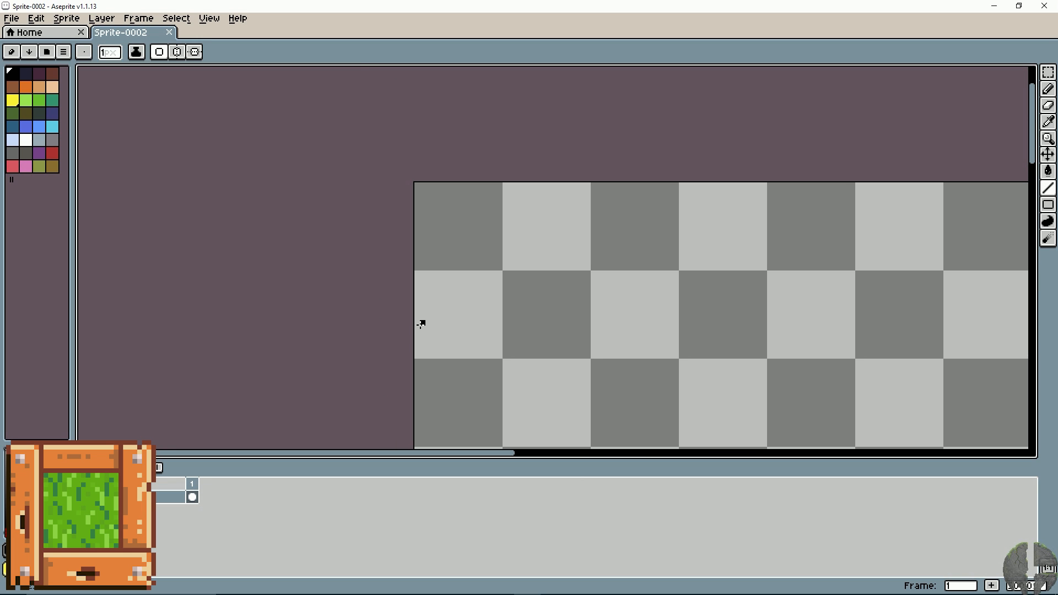
{"action": "scroll", "coordinate": [421, 321], "scroll_direction": "up", "scroll_amount": 1}
{"action": "left_click_drag", "start_coordinate": [465, 316], "coordinate": [447, 318]}
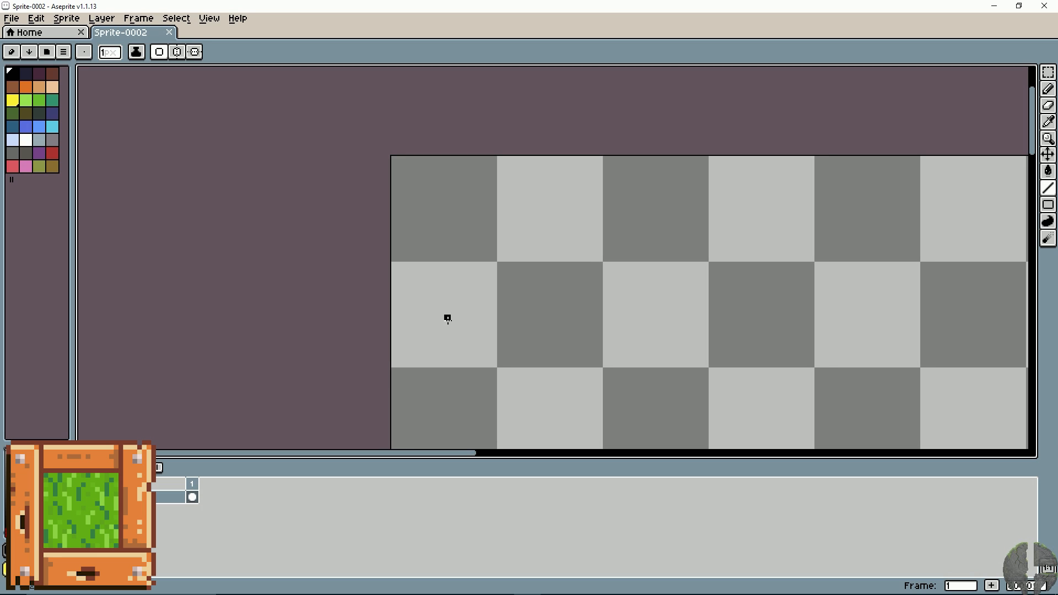
{"action": "key", "text": "u"}
{"action": "left_click", "coordinate": [1049, 205]}
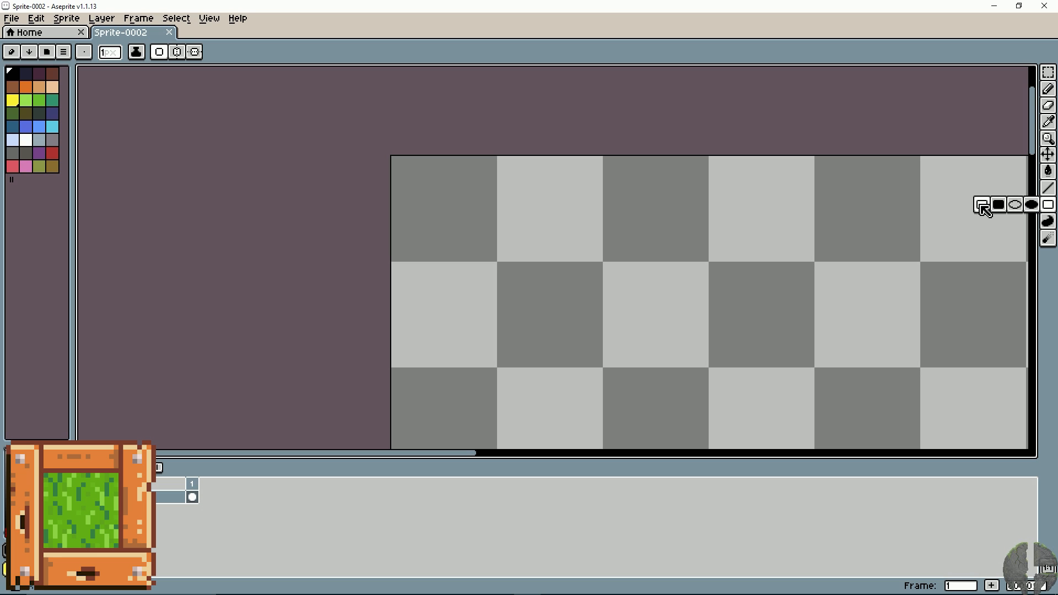
{"action": "left_click", "coordinate": [981, 205]}
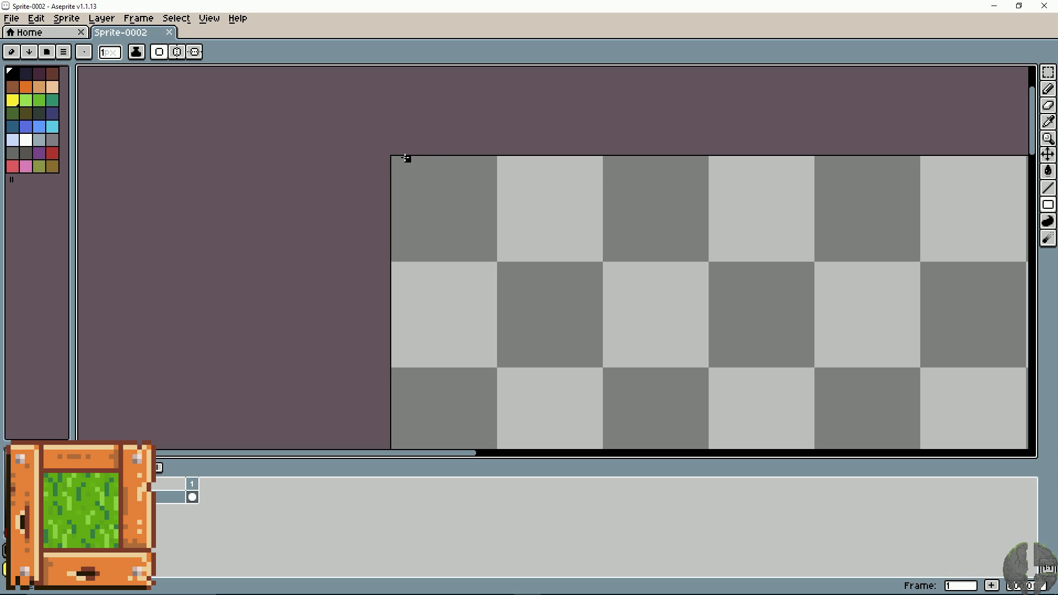
Try outlining the top-left 16 by 16 pixel grid cell with a black rectangle.
{"action": "left_click_drag", "start_coordinate": [392, 158], "coordinate": [492, 258]}
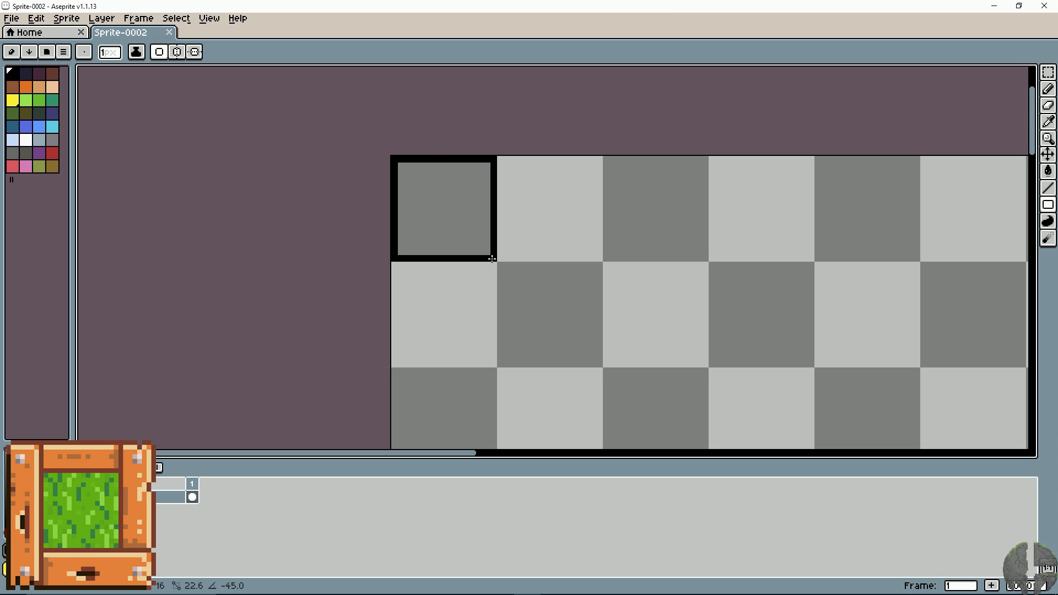
{"action": "left_click_drag", "start_coordinate": [492, 259], "coordinate": [492, 258]}
{"action": "key", "text": "ctrl+z"}
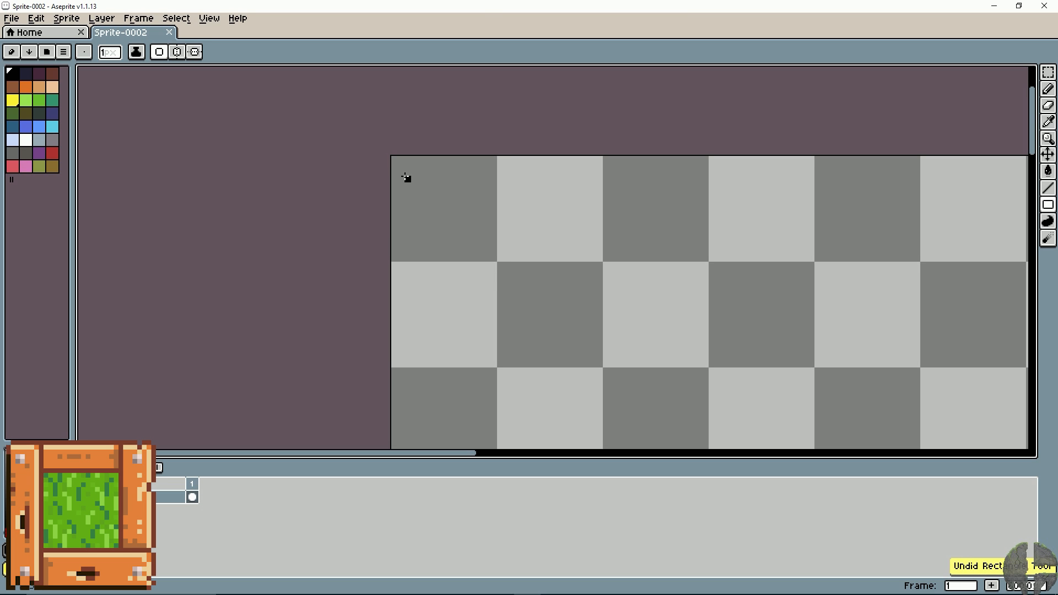
{"action": "left_click_drag", "start_coordinate": [394, 158], "coordinate": [496, 257]}
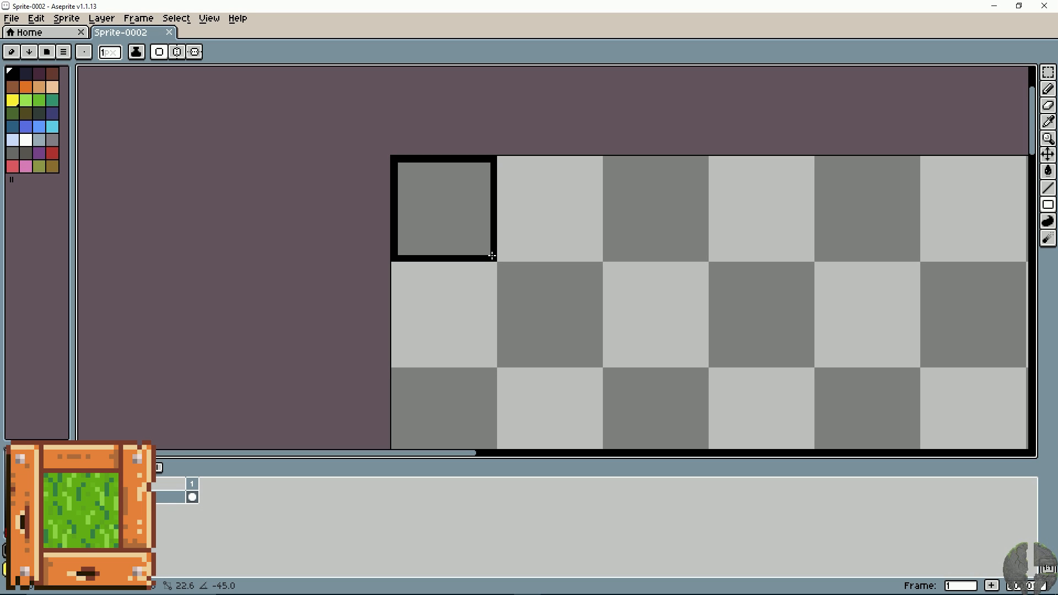
{"action": "left_click_drag", "start_coordinate": [491, 256], "coordinate": [492, 257]}
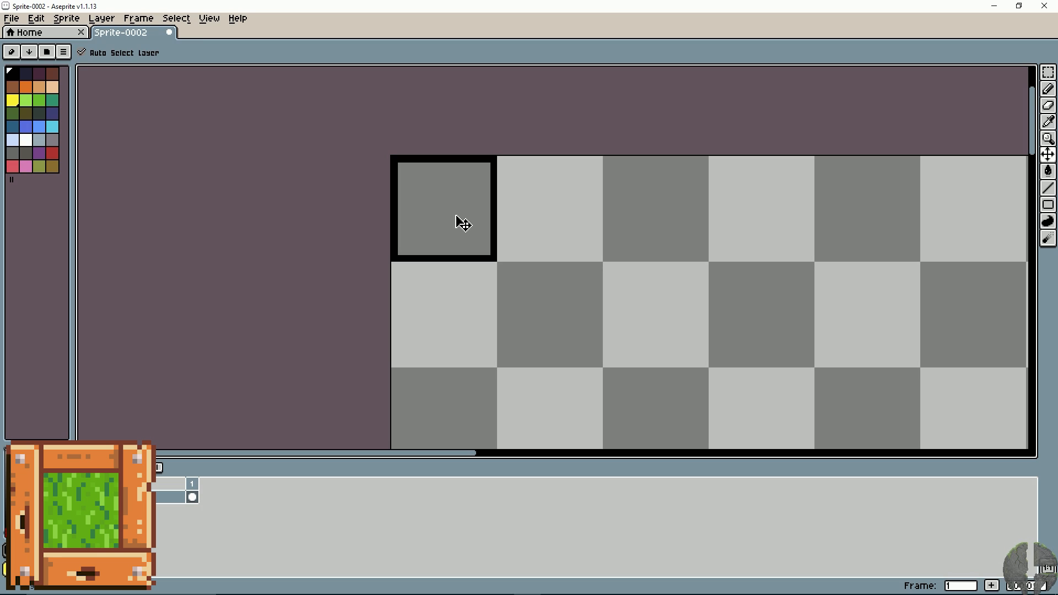
{"action": "key", "text": "ctrl+z"}
{"action": "left_click_drag", "start_coordinate": [392, 159], "coordinate": [494, 257]}
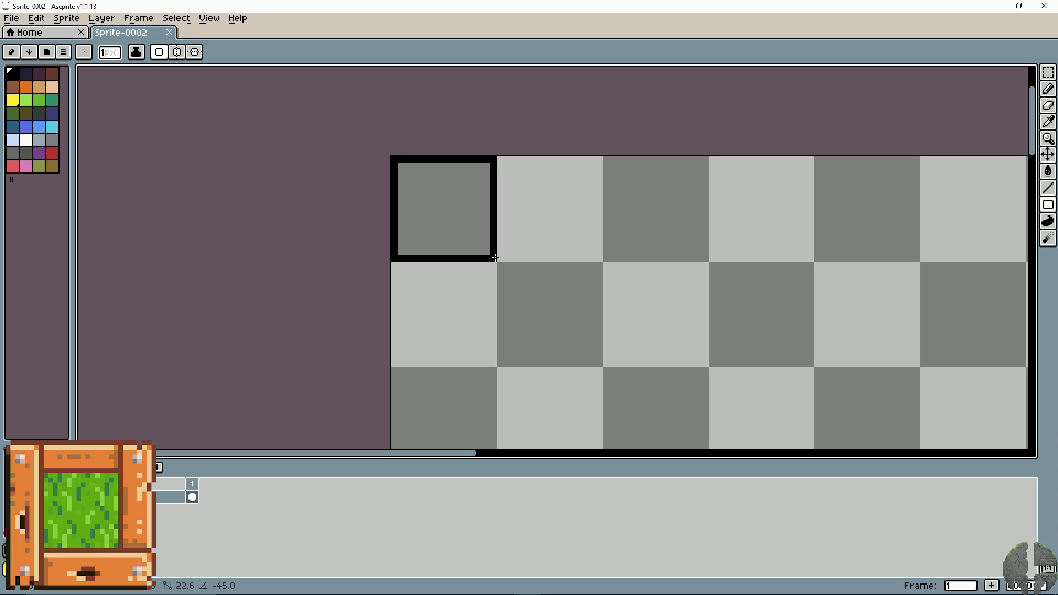
{"action": "left_click_drag", "start_coordinate": [494, 257], "coordinate": [495, 258]}
{"action": "key", "text": "ctrl+z"}
Try a black outline around the first column's top two grid cells, then around the top cell alone, undoing both.
{"action": "left_click_drag", "start_coordinate": [391, 159], "coordinate": [494, 362]}
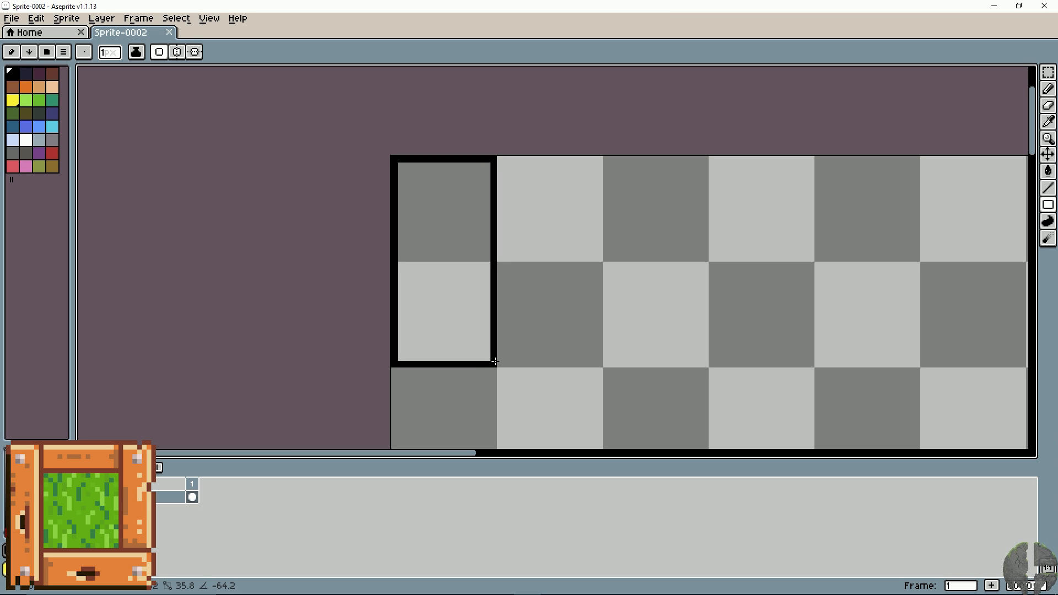
{"action": "left_click_drag", "start_coordinate": [494, 361], "coordinate": [495, 359]}
{"action": "key", "text": "ctrl+z"}
{"action": "left_click_drag", "start_coordinate": [392, 160], "coordinate": [494, 257]}
{"action": "key", "text": "ctrl+z"}
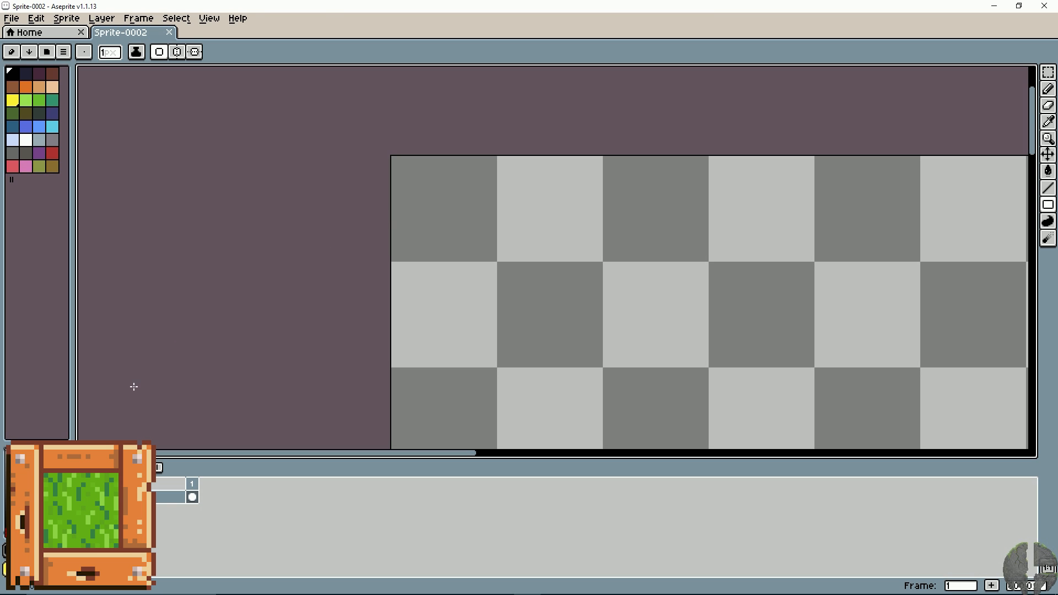
Fill the top-left 16 by 16 pixel grid cell with a solid medium green rectangle.
{"action": "left_click", "coordinate": [27, 104]}
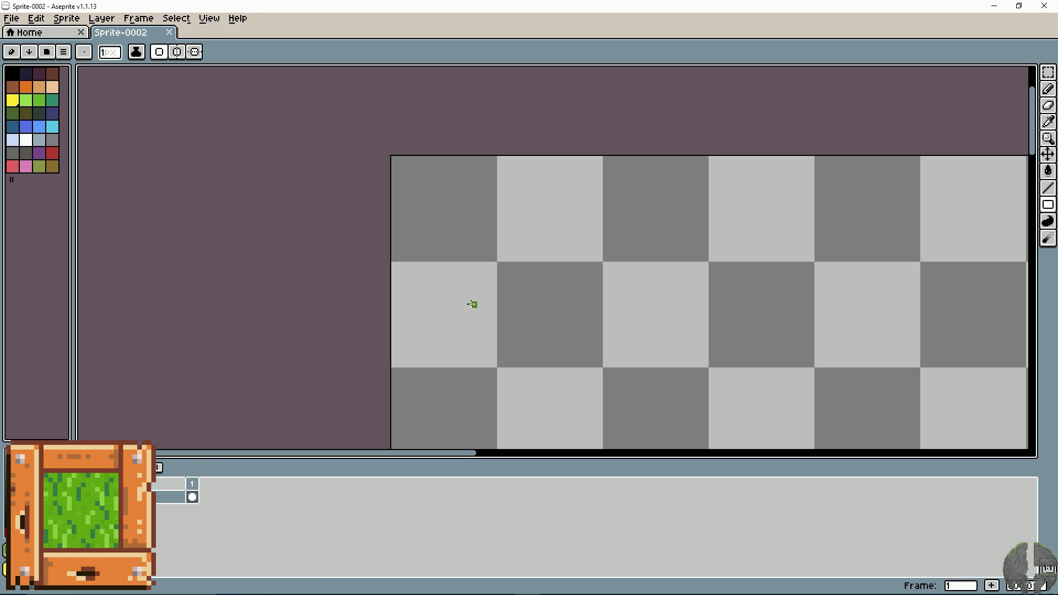
{"action": "mouse_move", "coordinate": [1048, 204]}
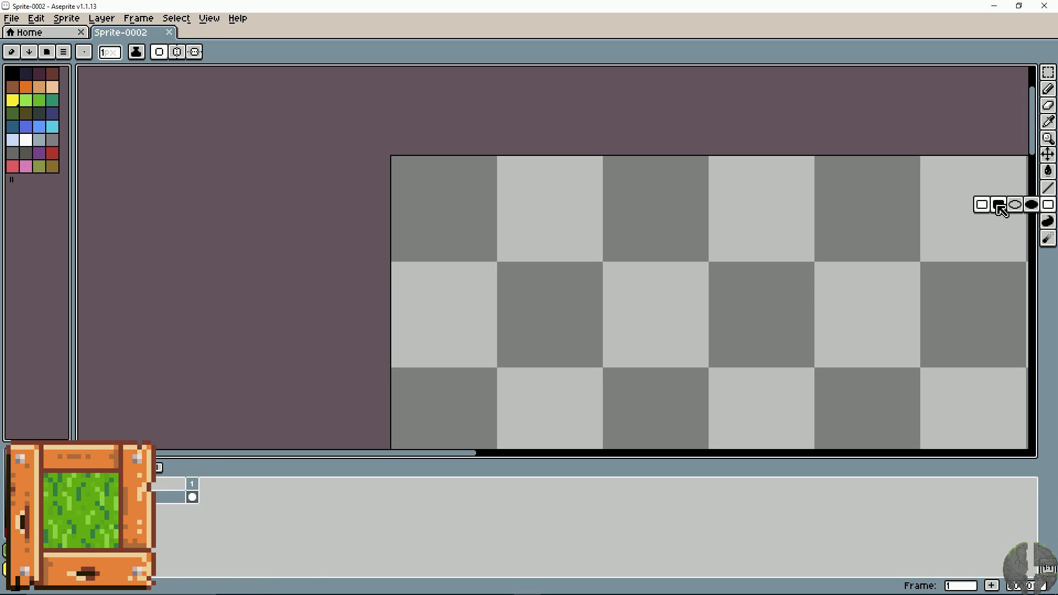
{"action": "left_click", "coordinate": [998, 205]}
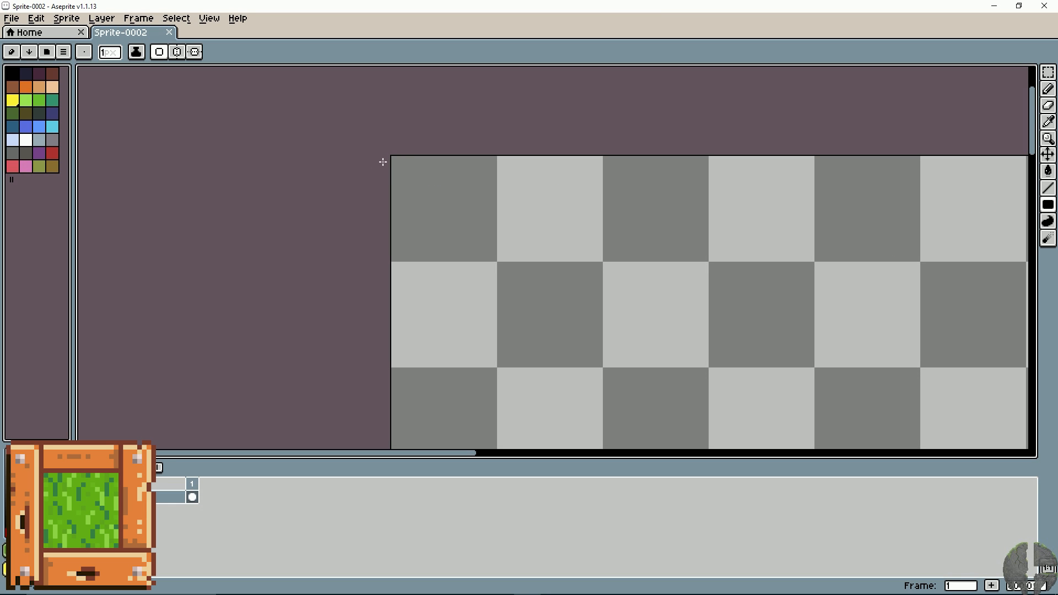
{"action": "left_click_drag", "start_coordinate": [393, 159], "coordinate": [495, 260]}
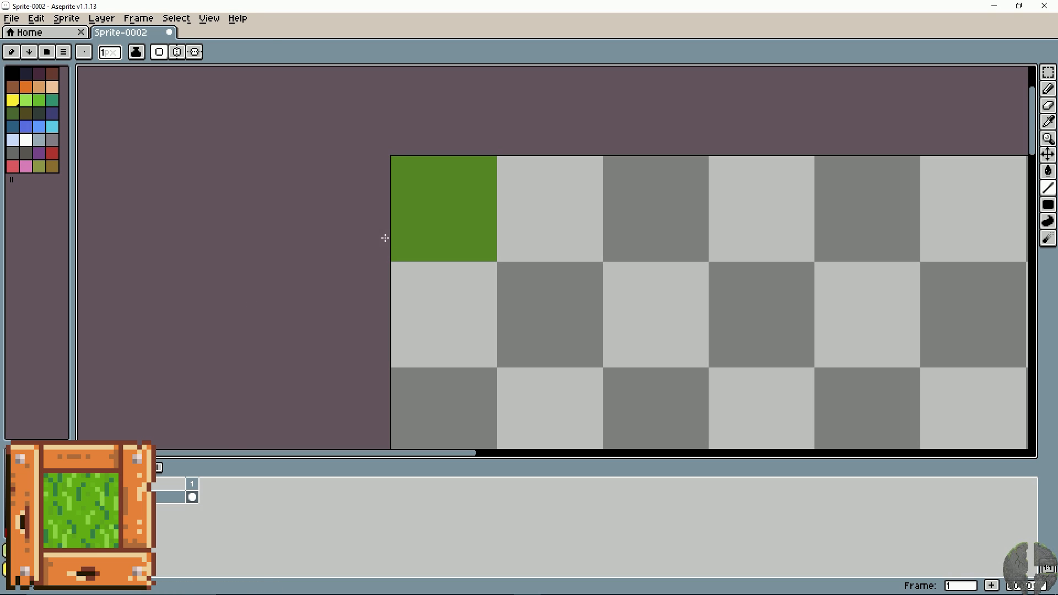
Paint a few light green grass blades on the tile with the Pencil, redrawing the right-edge blade so it wraps to the left edge.
{"action": "key", "text": "b"}
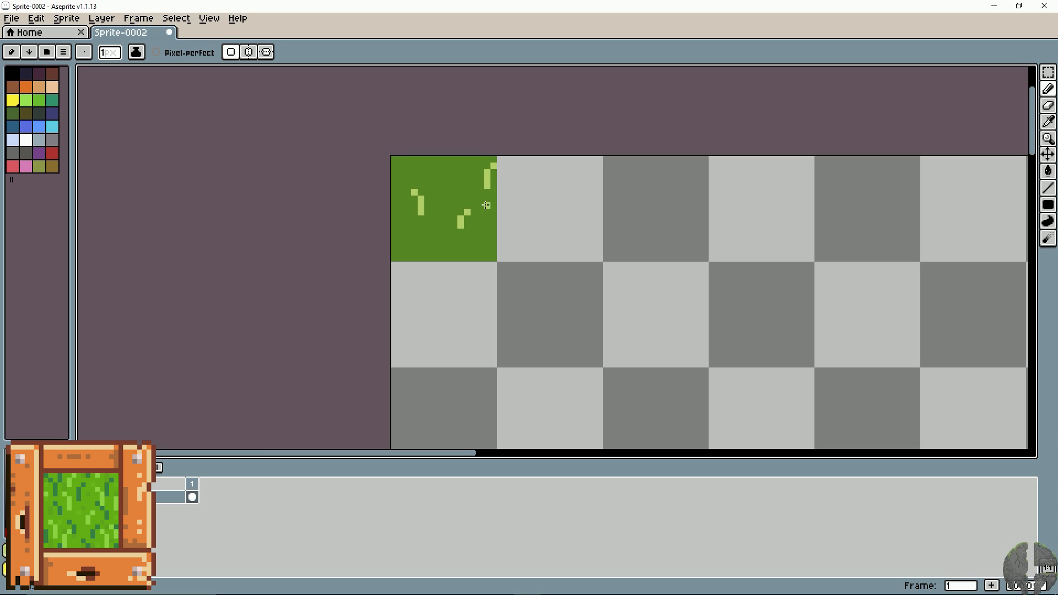
{"action": "key", "text": "v"}
{"action": "key", "text": "ctrl+z"}
{"action": "key", "text": "ctrl+z"}
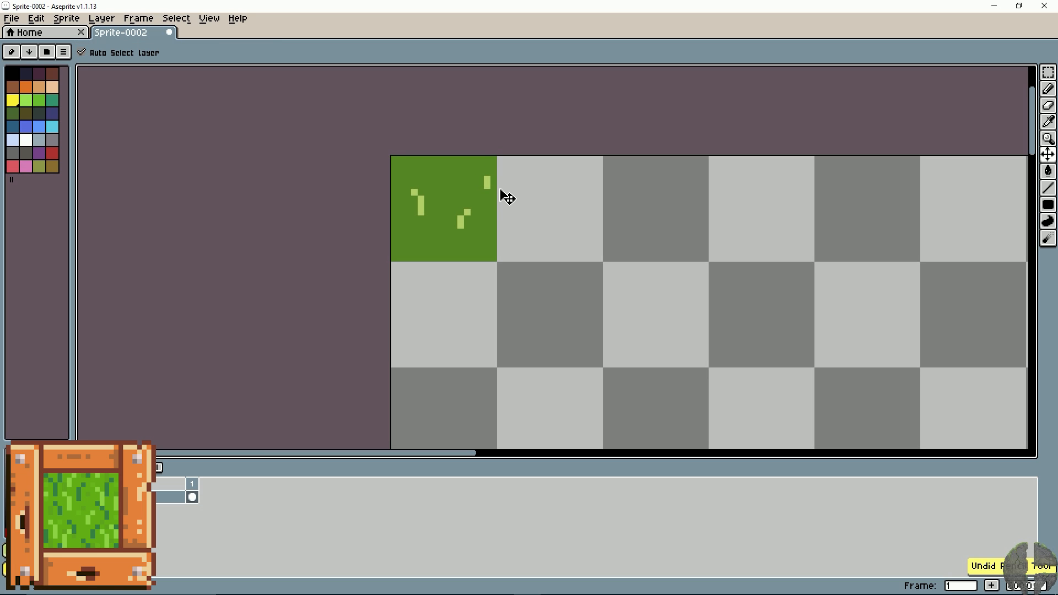
{"action": "key", "text": "ctrl+z"}
{"action": "key", "text": "b"}
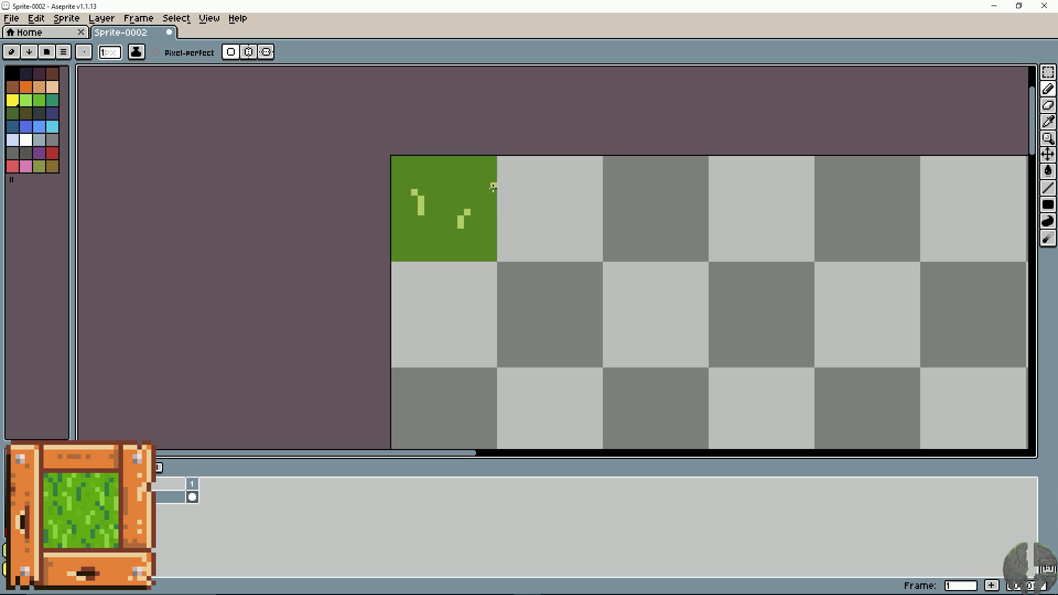
{"action": "left_click", "coordinate": [493, 186]}
{"action": "left_click", "coordinate": [488, 186]}
Try a copy of the grass tile in the adjacent grid cell to check the horizontal seam, and discard it.
{"action": "key", "text": "m"}
{"action": "left_click_drag", "start_coordinate": [392, 157], "coordinate": [551, 218]}
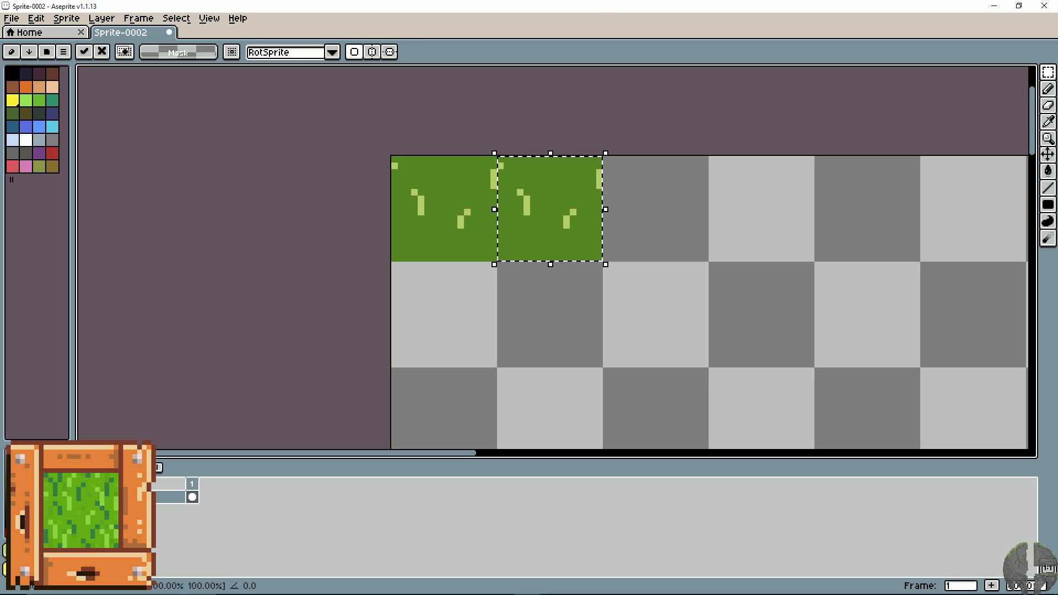
{"action": "key", "text": "Escape"}
Paint more light green grass blades across the tile, including ones that wrap between its top and bottom edges.
{"action": "key", "text": "b"}
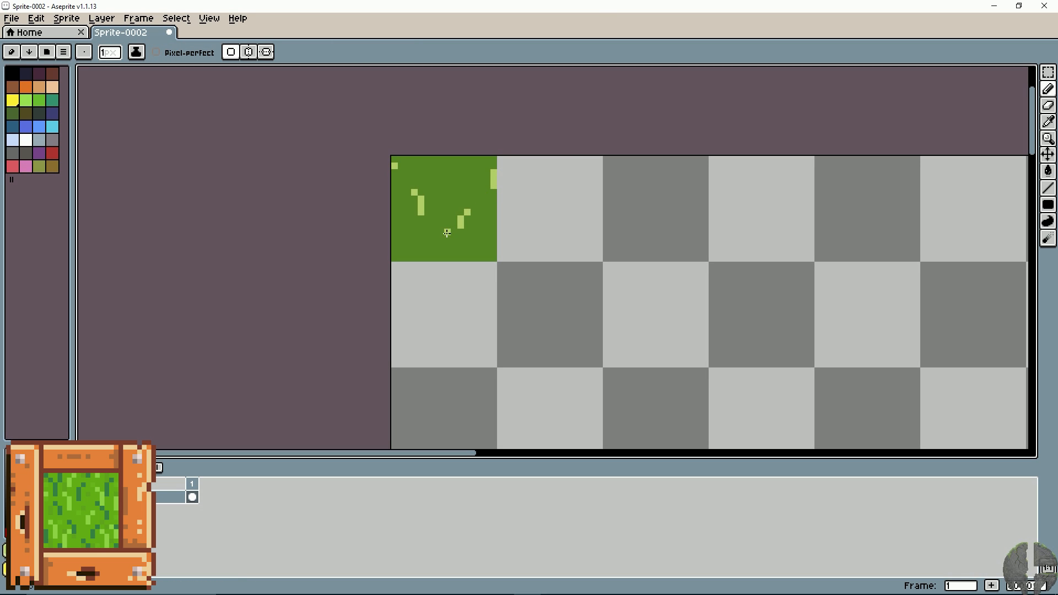
{"action": "left_click", "coordinate": [395, 239]}
{"action": "left_click", "coordinate": [487, 245]}
{"action": "left_click", "coordinate": [481, 159]}
{"action": "left_click", "coordinate": [448, 172]}
{"action": "left_click_drag", "start_coordinate": [435, 252], "coordinate": [440, 232]}
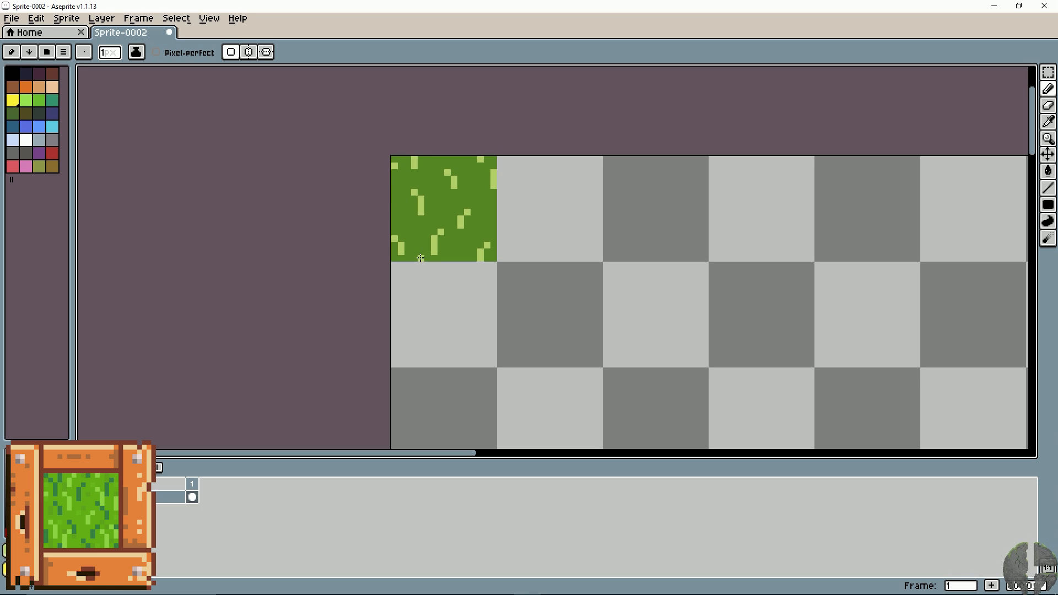
{"action": "key", "text": "ctrl+z"}
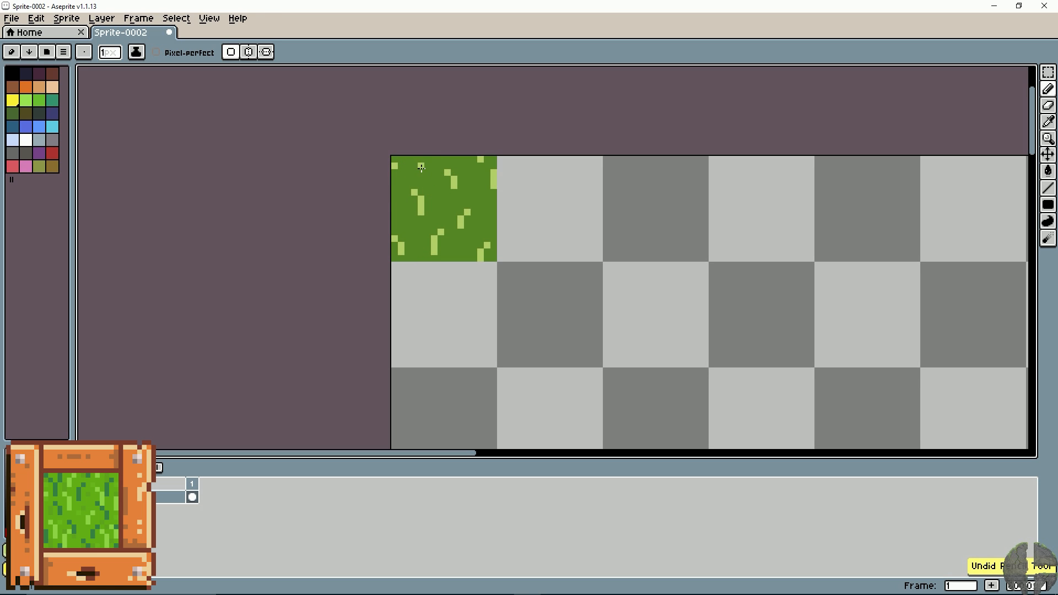
{"action": "left_click", "coordinate": [414, 258]}
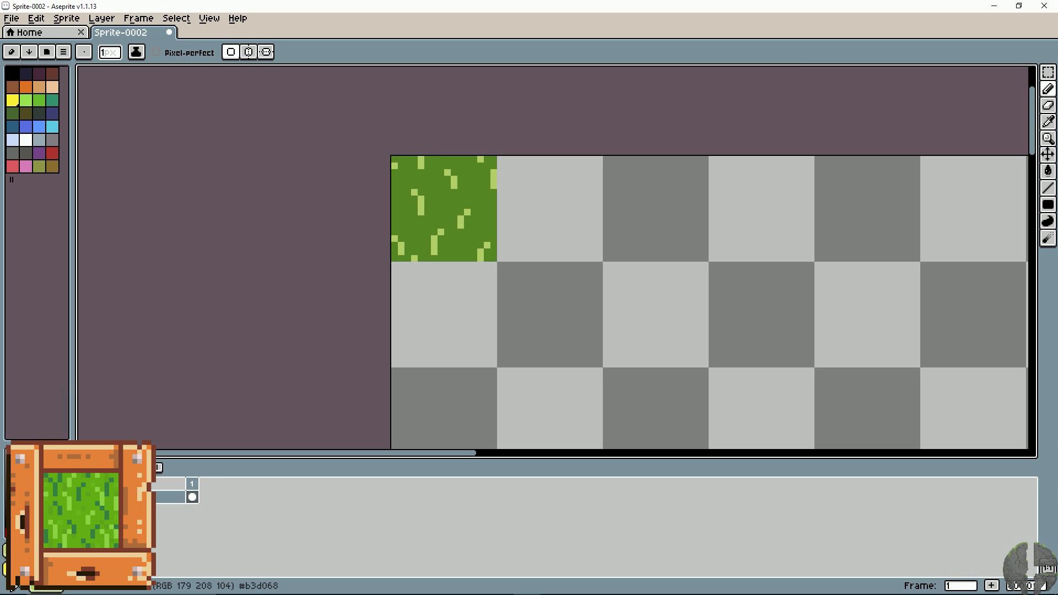
Paint dark green grass blades between the light ones, including blades that wrap across the tile's side and top/bottom edges.
{"action": "left_click", "coordinate": [30, 533]}
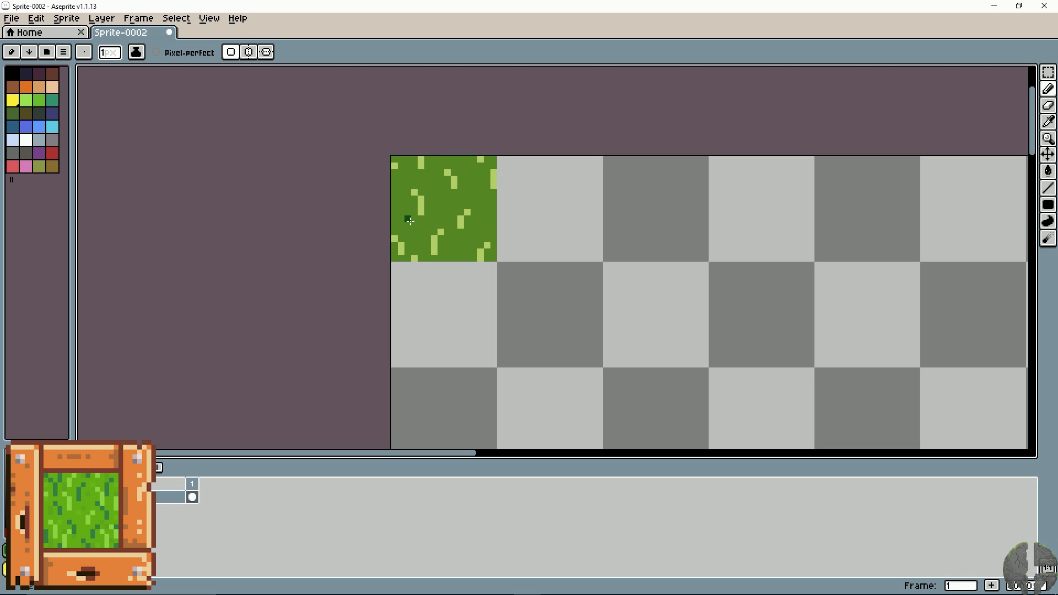
{"action": "left_click_drag", "start_coordinate": [407, 218], "coordinate": [408, 211]}
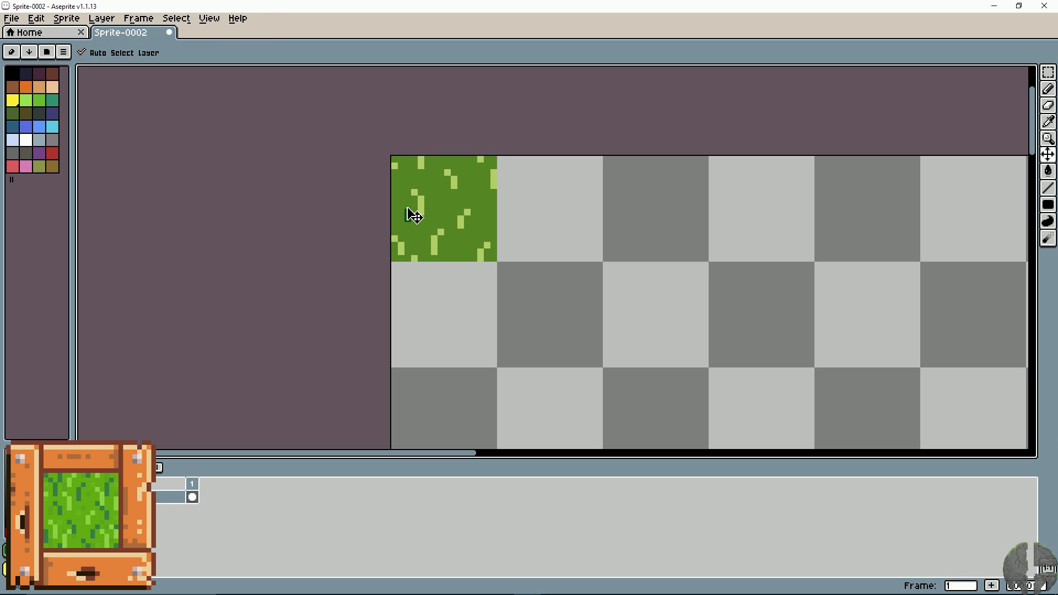
{"action": "left_click", "coordinate": [402, 207]}
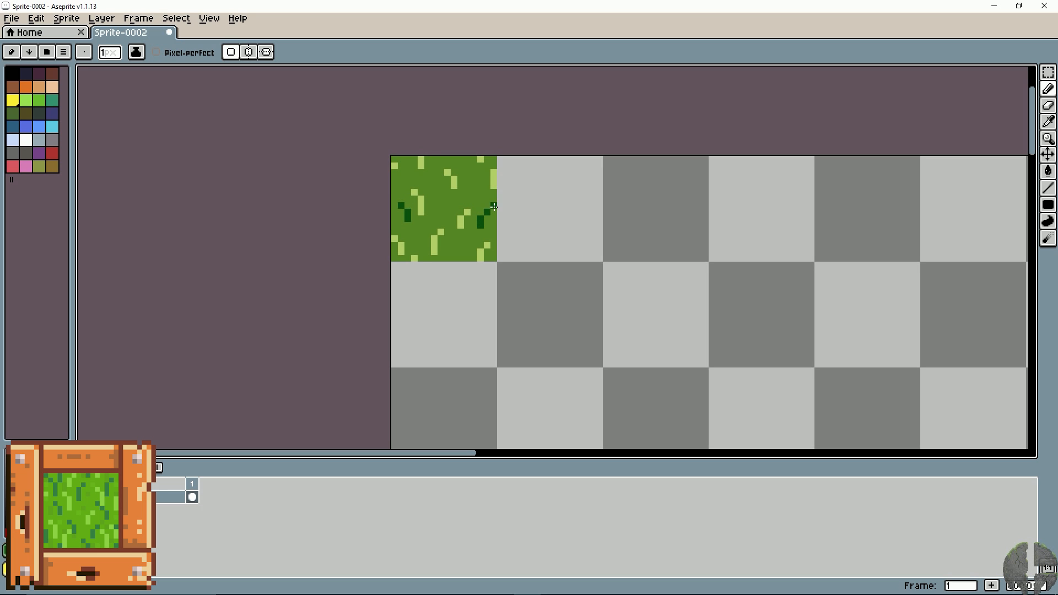
{"action": "left_click", "coordinate": [494, 206]}
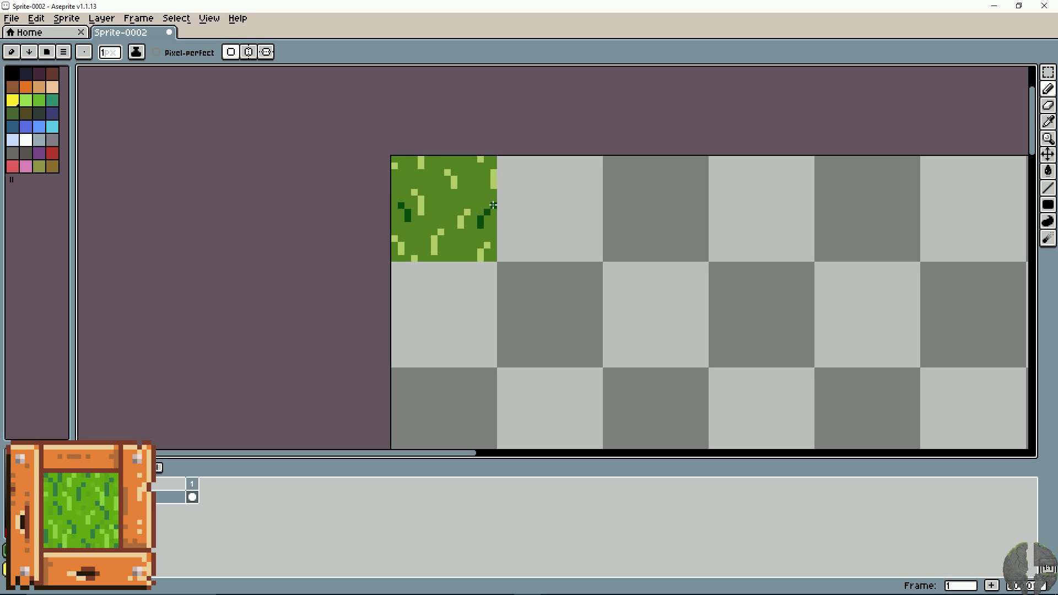
{"action": "left_click", "coordinate": [471, 167]}
{"action": "key", "text": "ctrl+z"}
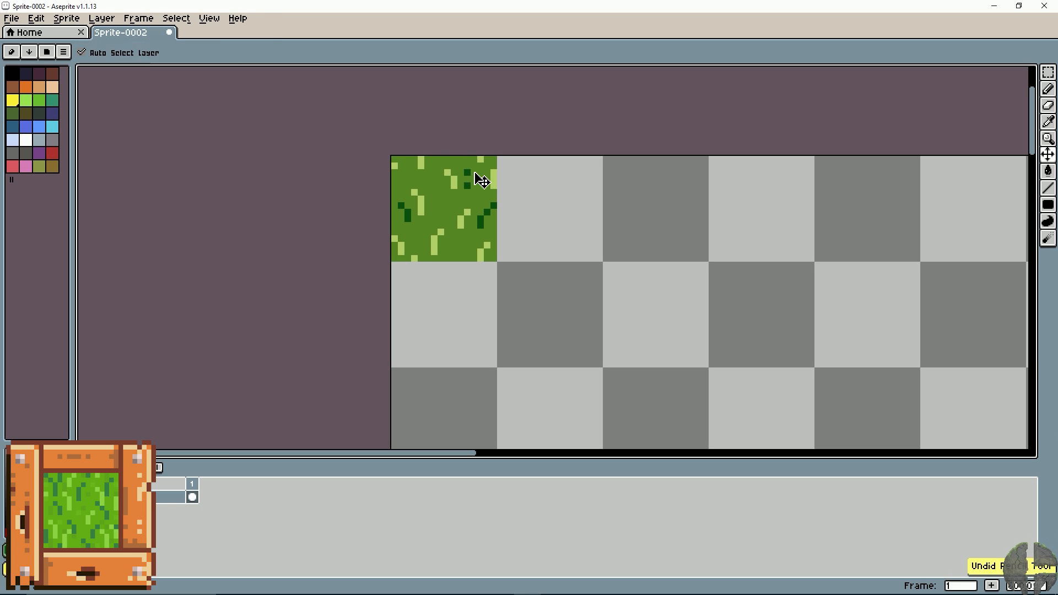
{"action": "left_click_drag", "start_coordinate": [440, 213], "coordinate": [440, 207]}
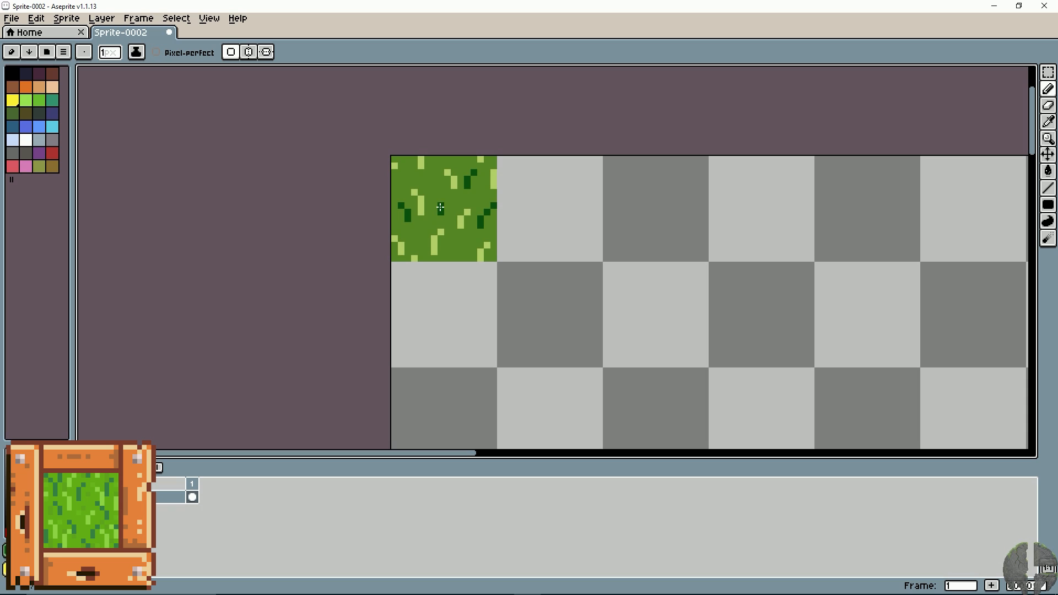
{"action": "left_click", "coordinate": [435, 199]}
{"action": "left_click", "coordinate": [454, 252]}
{"action": "left_click_drag", "start_coordinate": [433, 166], "coordinate": [433, 152]}
Try copies of the grass tile in a two-by-two block to check its seams, and undo them.
{"action": "key", "text": "m"}
{"action": "mouse_move", "coordinate": [392, 158]}
{"action": "left_mouse_down"}
{"action": "mouse_move", "coordinate": [486, 224]}
{"action": "mouse_move", "coordinate": [496, 260]}
{"action": "left_mouse_up"}
{"action": "left_click_drag", "start_coordinate": [460, 227], "coordinate": [557, 217]}
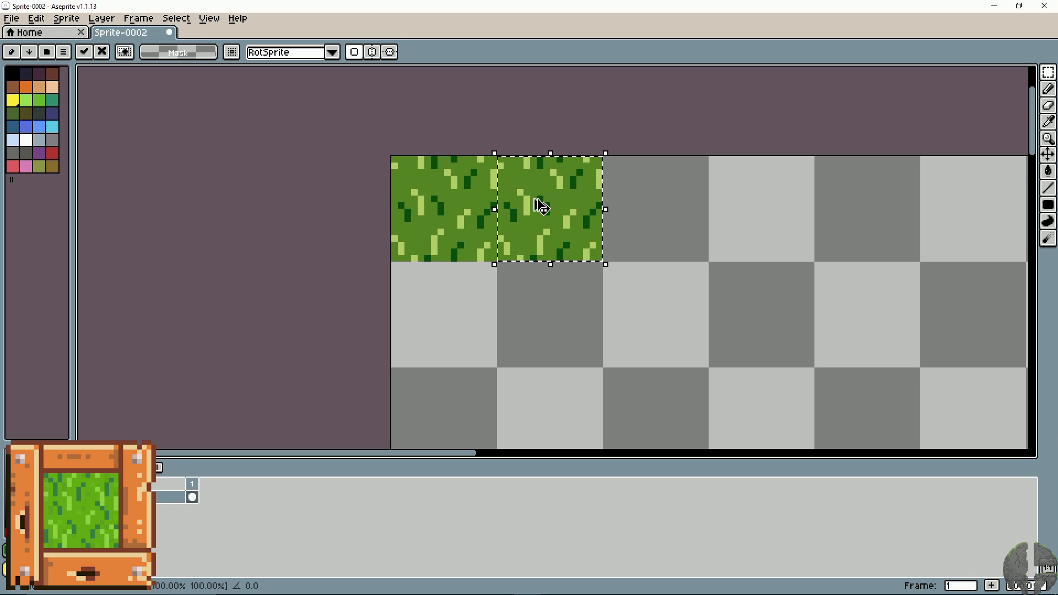
{"action": "left_click_drag", "start_coordinate": [538, 197], "coordinate": [538, 309]}
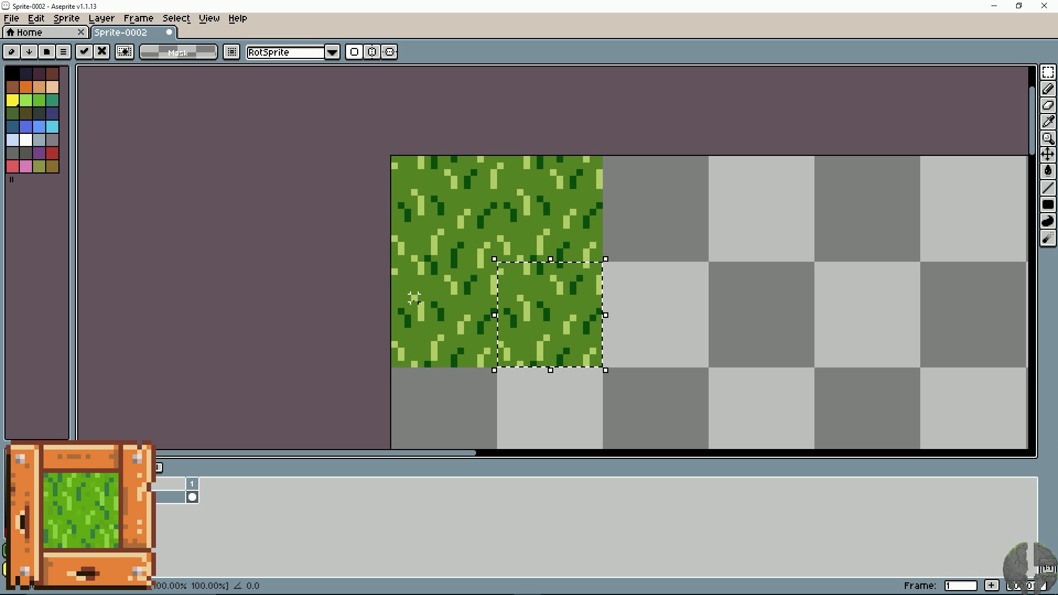
{"action": "key", "text": "ctrl+z"}
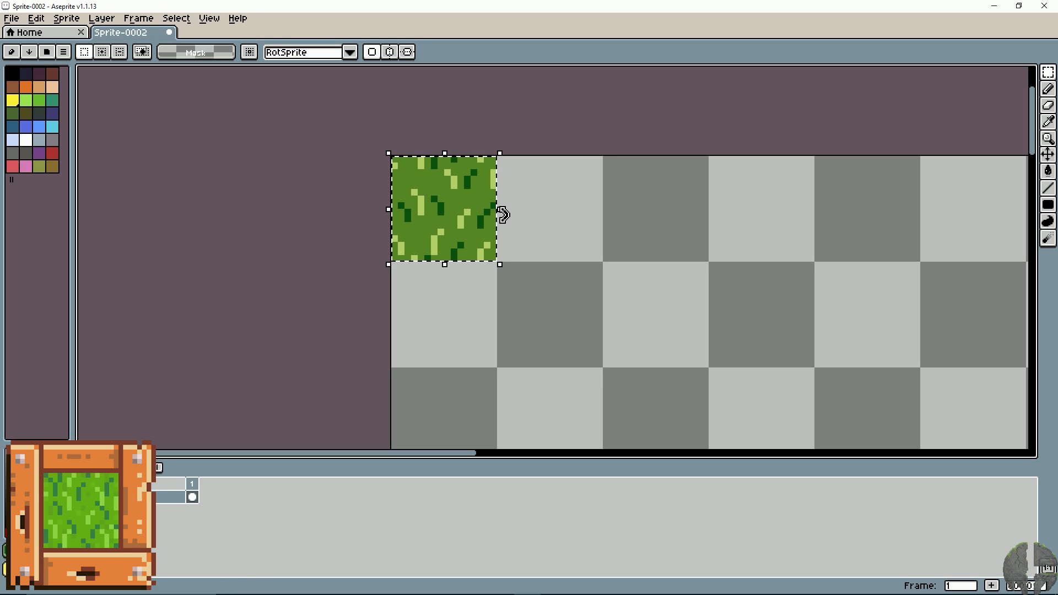
Deselect the tile and paint several more dark green grass blades in its remaining gaps.
{"action": "left_click", "coordinate": [546, 232]}
{"action": "key", "text": "b"}
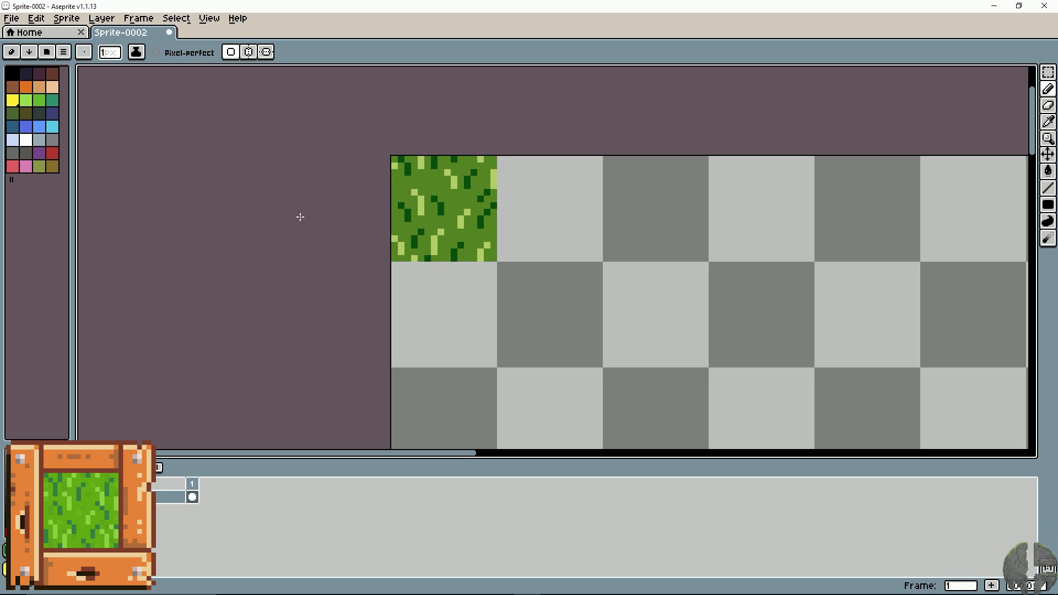
Scatter single-pixel specks of muted dark green (#447a45) between the grass blades across the tile.
{"action": "key", "text": "ctrl+z"}
{"action": "left_click", "coordinate": [444, 201], "text": "alt"}
{"action": "left_click", "coordinate": [449, 205]}
{"action": "key", "text": "ctrl+z"}
{"action": "key", "text": "ctrl+z"}
{"action": "key", "text": "v"}
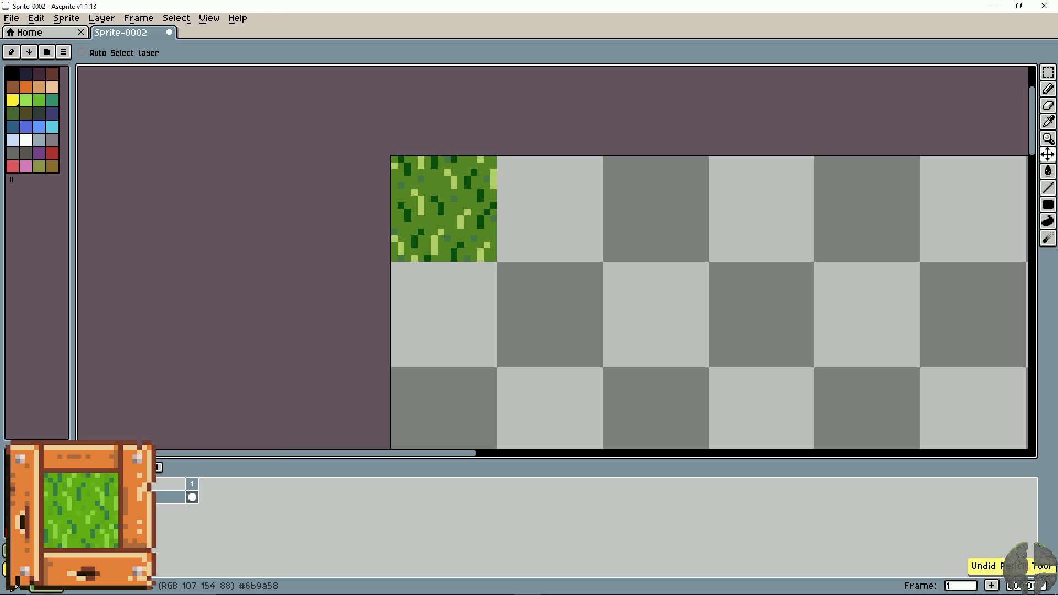
{"action": "key", "text": "b"}
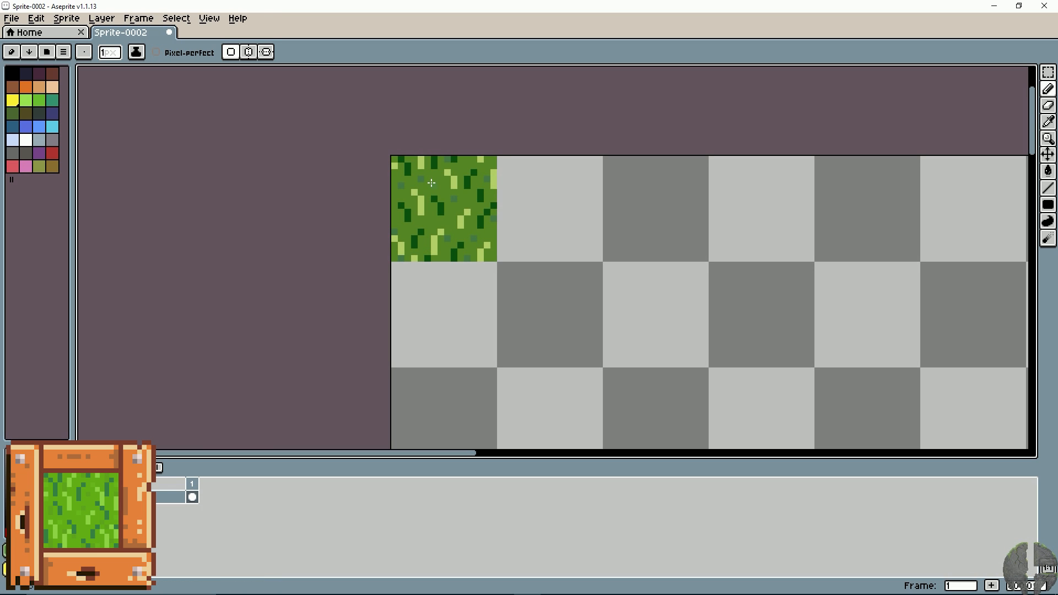
Scatter single-pixel specks of a lighter muted green (#649352) over the grass tile's remaining gaps and edges.
{"action": "key", "text": "ctrl+z"}
{"action": "key", "text": "v"}
{"action": "key", "text": "b"}
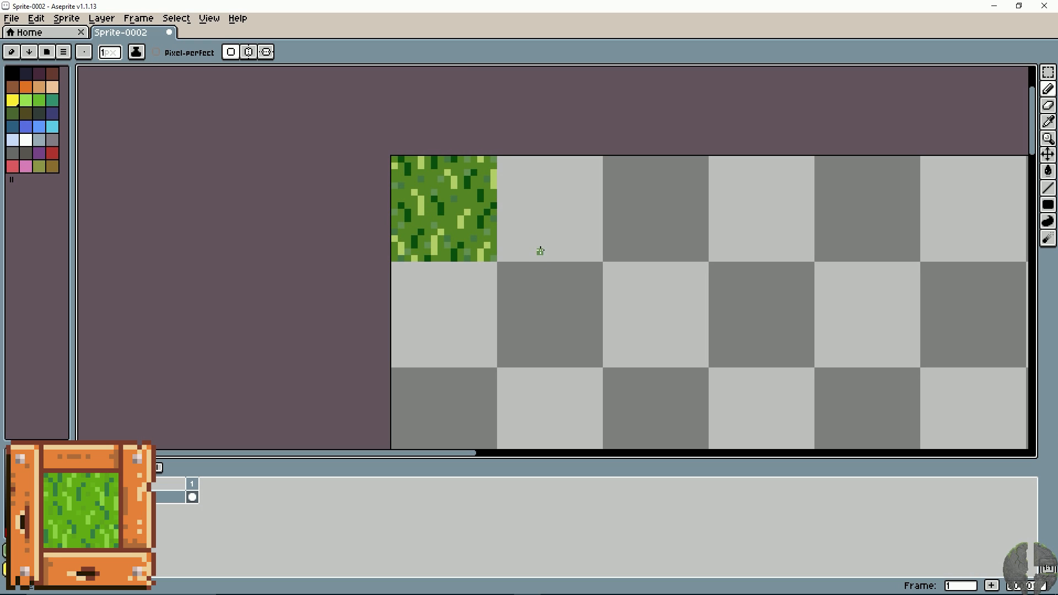
Select the grass tile, repeat it as a three-by-three block of copies, and deselect it to check the seams.
{"action": "key", "text": "m"}
{"action": "left_click_drag", "start_coordinate": [392, 157], "coordinate": [496, 264]}
{"action": "left_click_drag", "start_coordinate": [469, 215], "coordinate": [465, 314]}
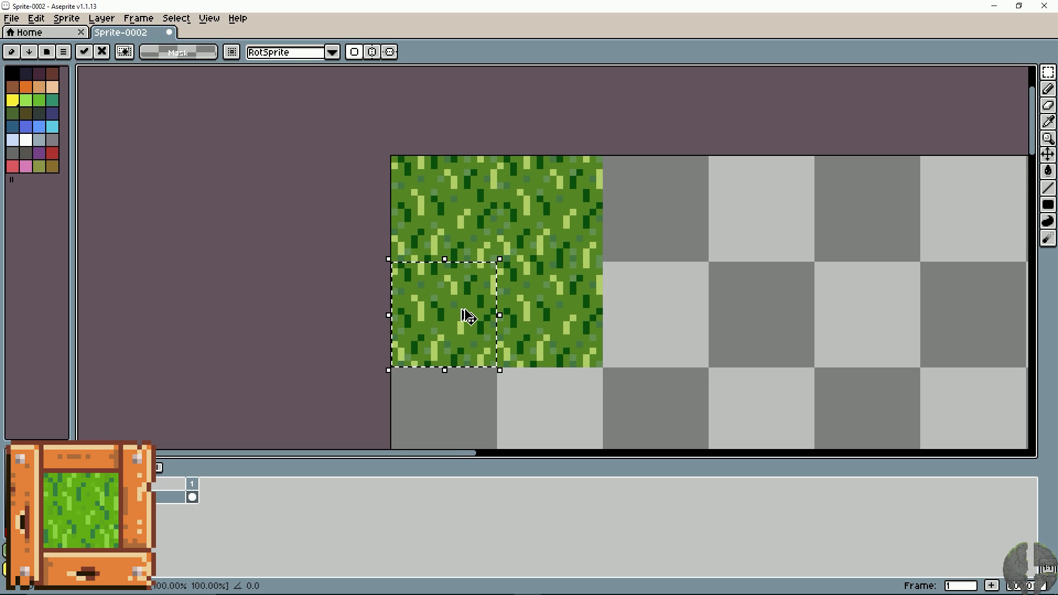
{"action": "scroll", "coordinate": [467, 315], "scroll_direction": "down", "scroll_amount": 3}
{"action": "scroll", "coordinate": [457, 281], "scroll_direction": "up", "scroll_amount": 1}
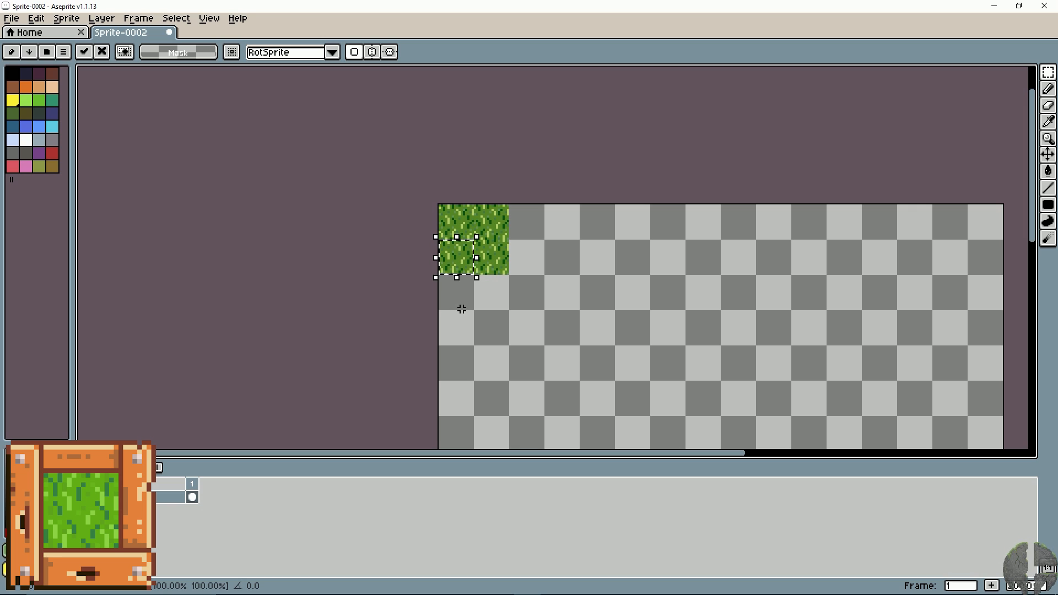
{"action": "left_click_drag", "start_coordinate": [473, 269], "coordinate": [536, 233]}
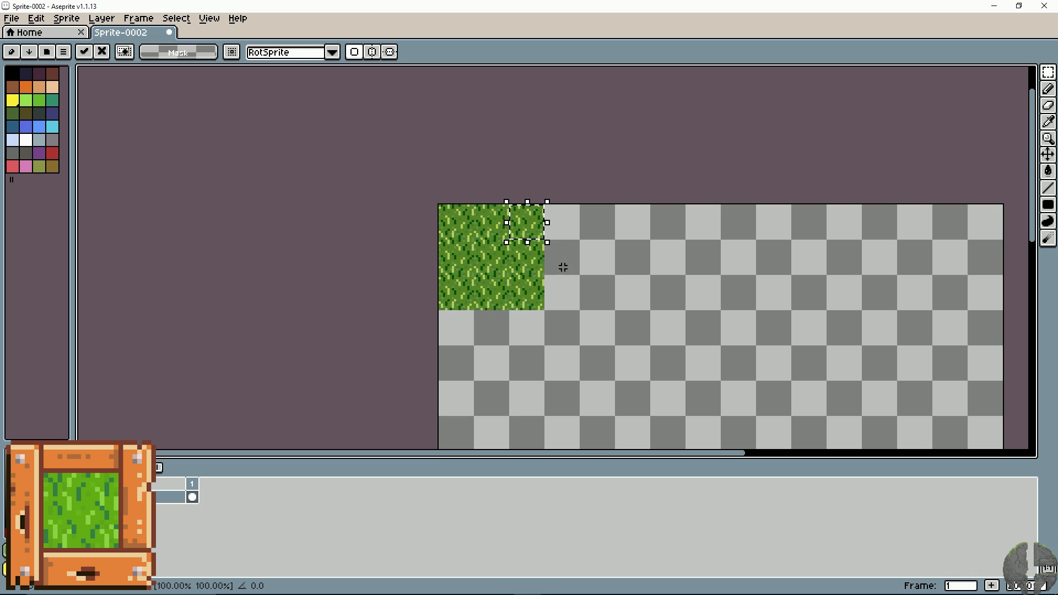
{"action": "key", "text": "ctrl+d"}
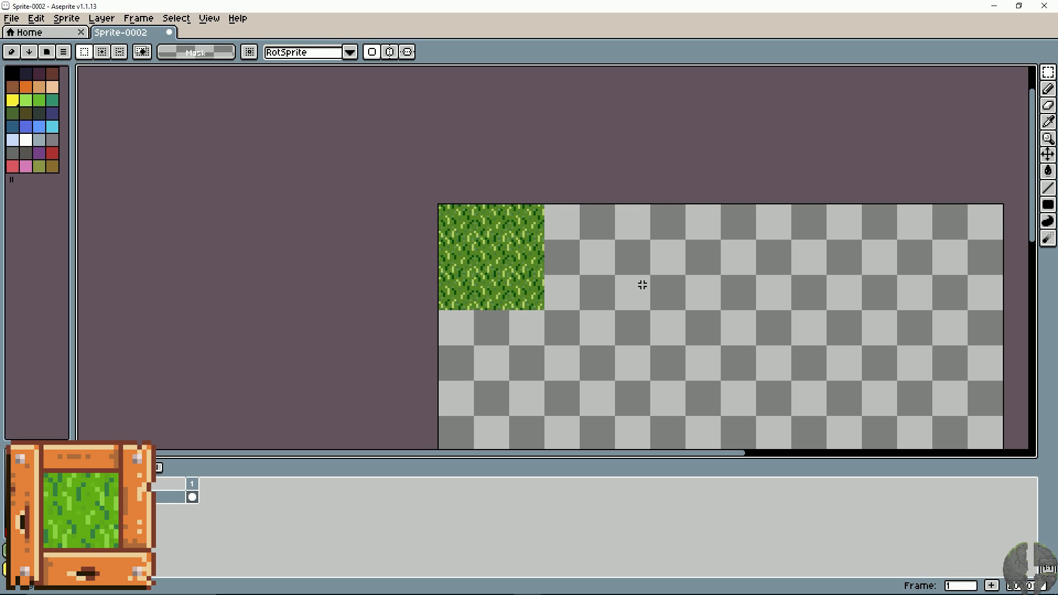
{"action": "scroll", "coordinate": [629, 276], "scroll_direction": "up", "scroll_amount": 2}
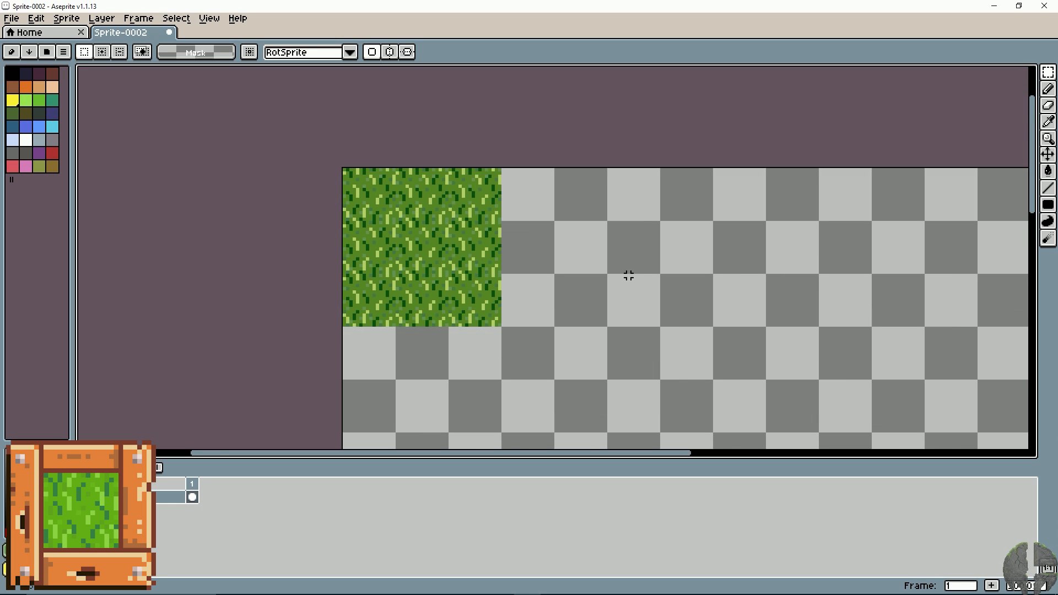
{"action": "left_click_drag", "start_coordinate": [442, 175], "coordinate": [584, 226]}
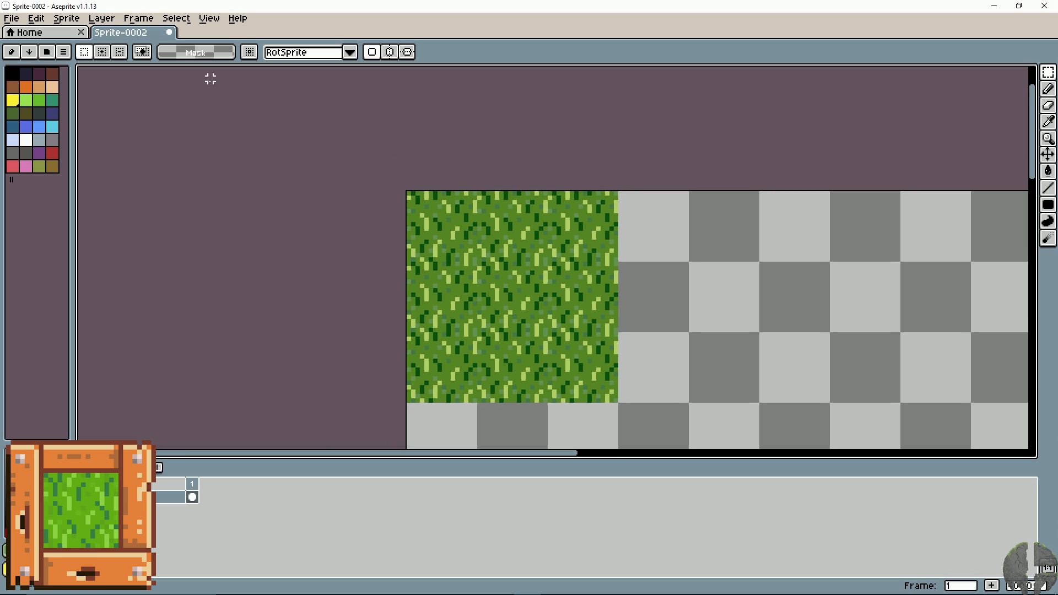
Try replacing the grass block's base green (#568825) with mustard brown (#978726) using Replace Color at tolerance 0.
{"action": "left_click", "coordinate": [64, 20]}
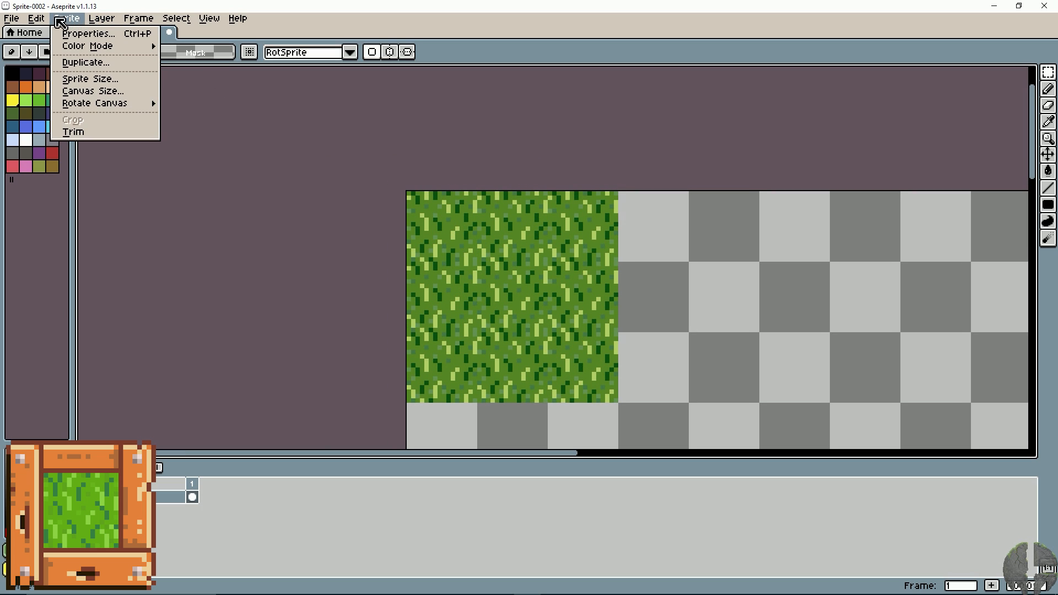
{"action": "mouse_move", "coordinate": [45, 21]}
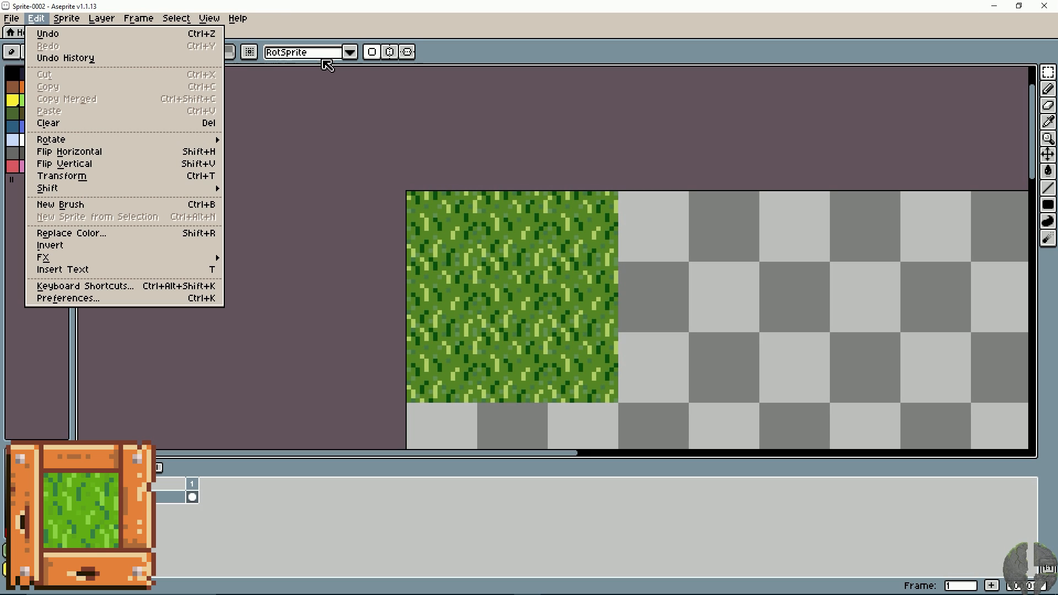
{"action": "left_click", "coordinate": [346, 22]}
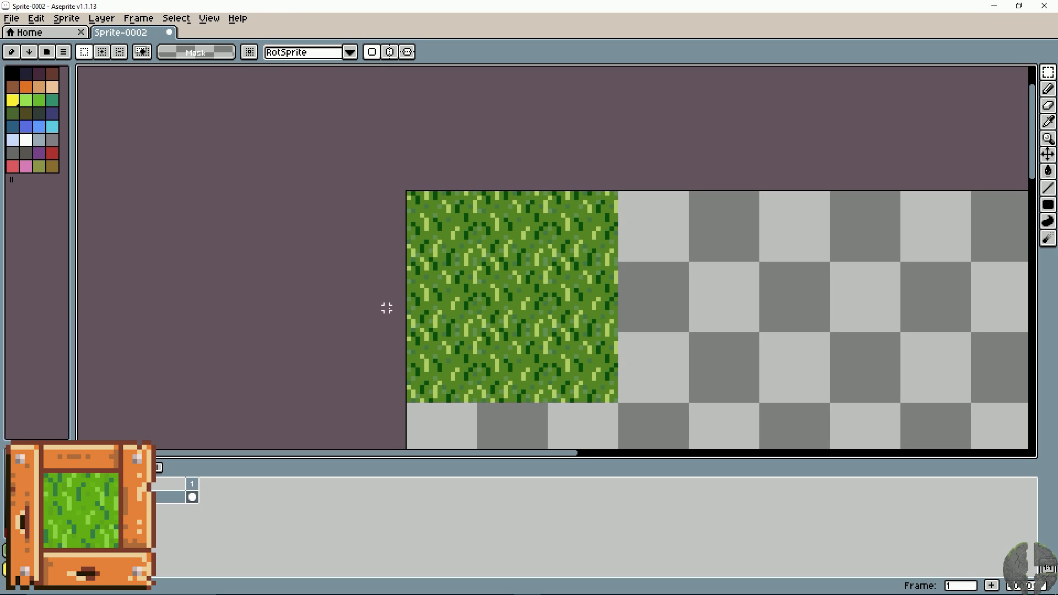
{"action": "key", "text": "alt"}
{"action": "key", "text": "alt"}
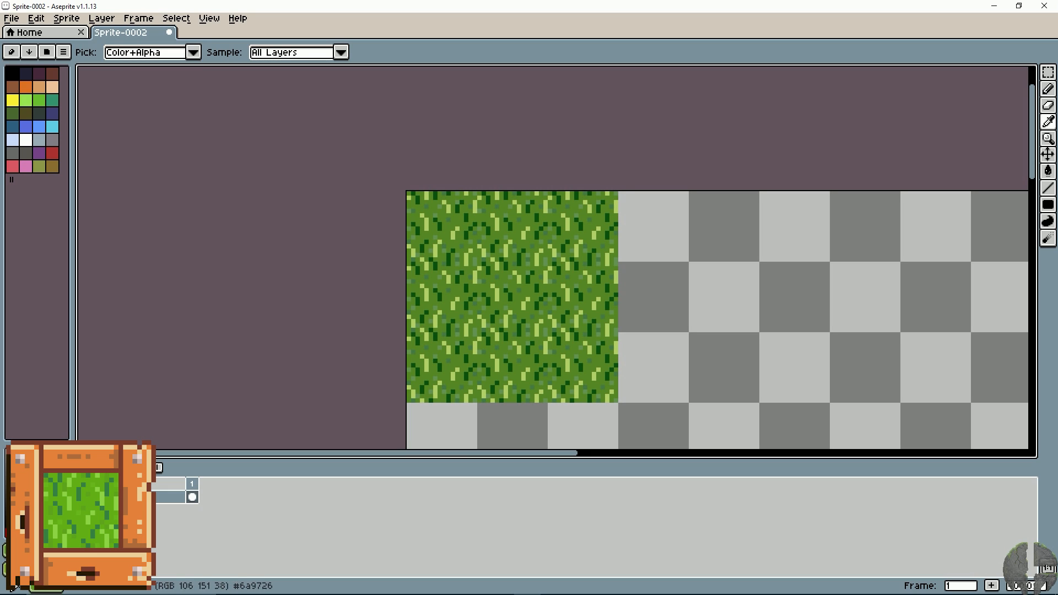
{"action": "key", "text": "m"}
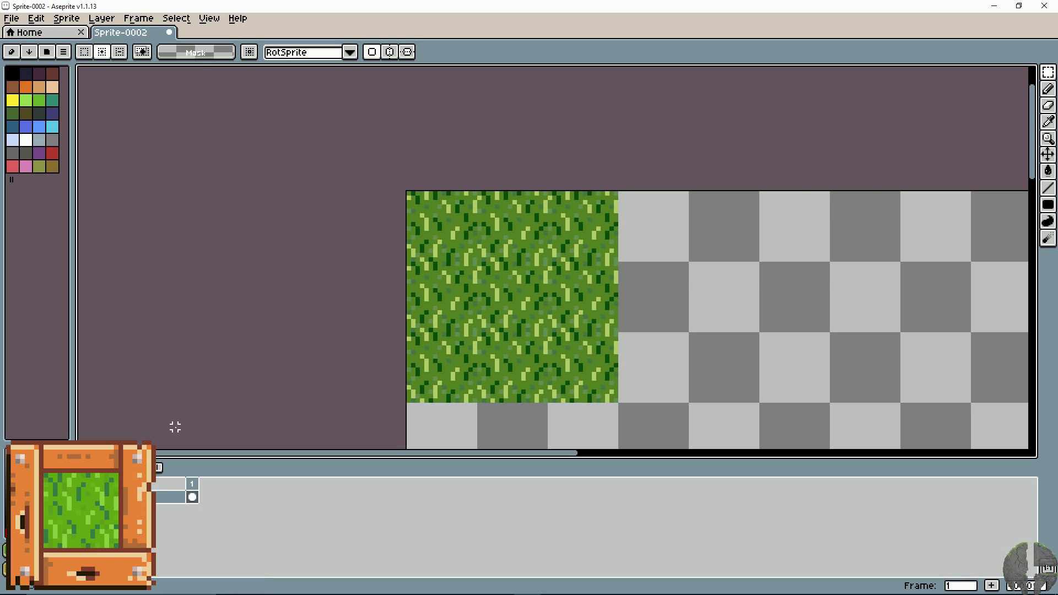
{"action": "key", "text": "shift+r"}
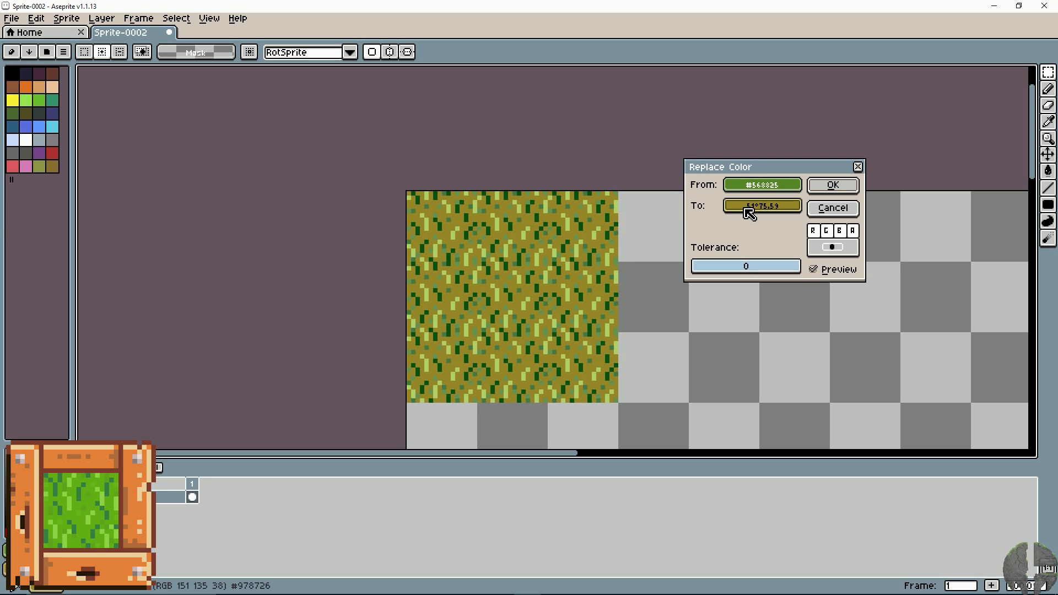
{"action": "left_click", "coordinate": [837, 186]}
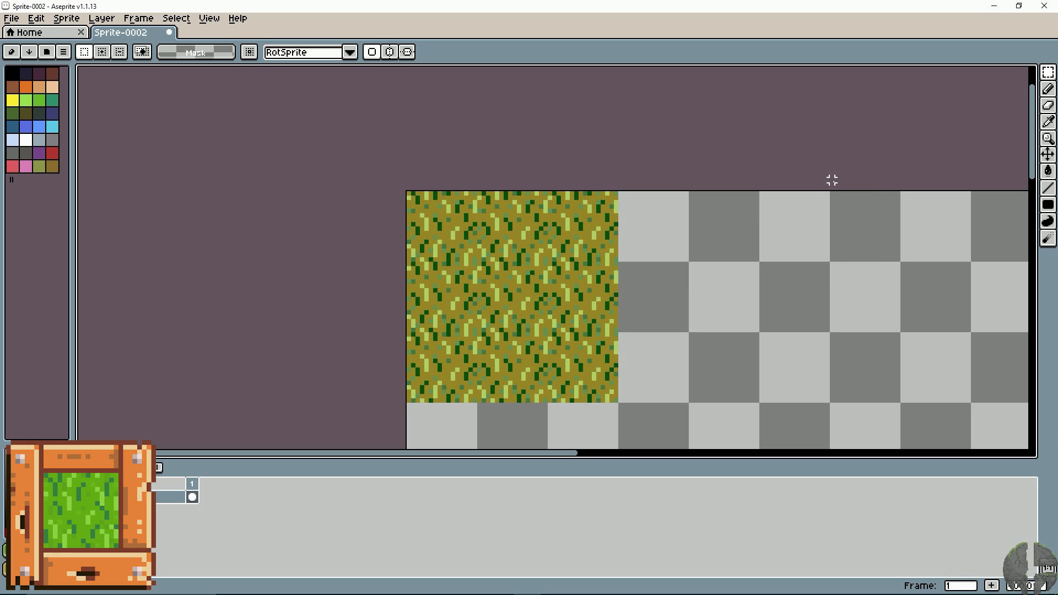
Try replacing the light green blades' colour (#b3d068) with pale yellow at hue 51, saturation 33, value 88.
{"action": "key", "text": "i"}
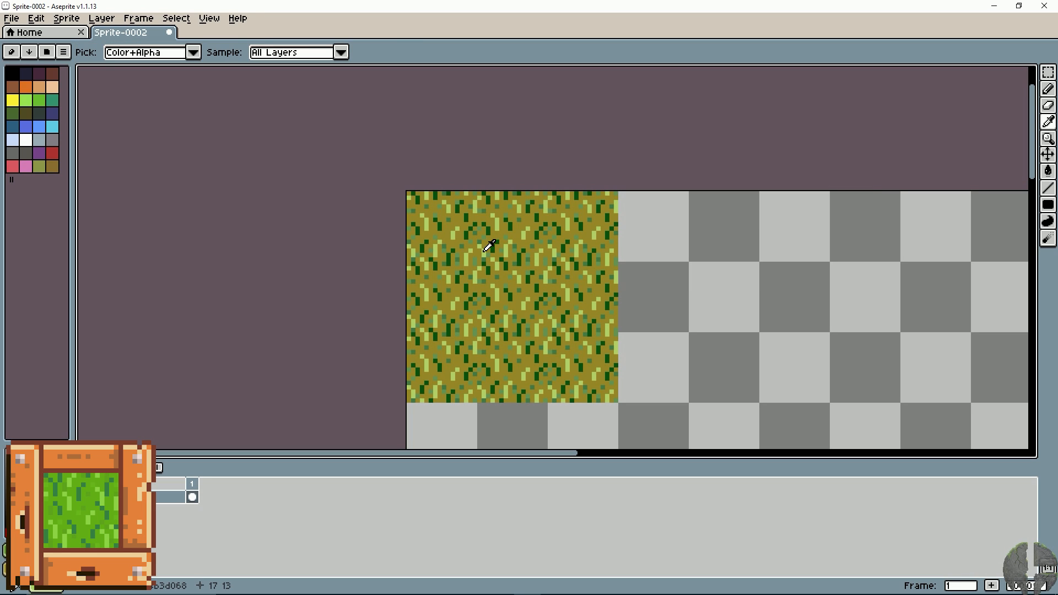
{"action": "key", "text": "m"}
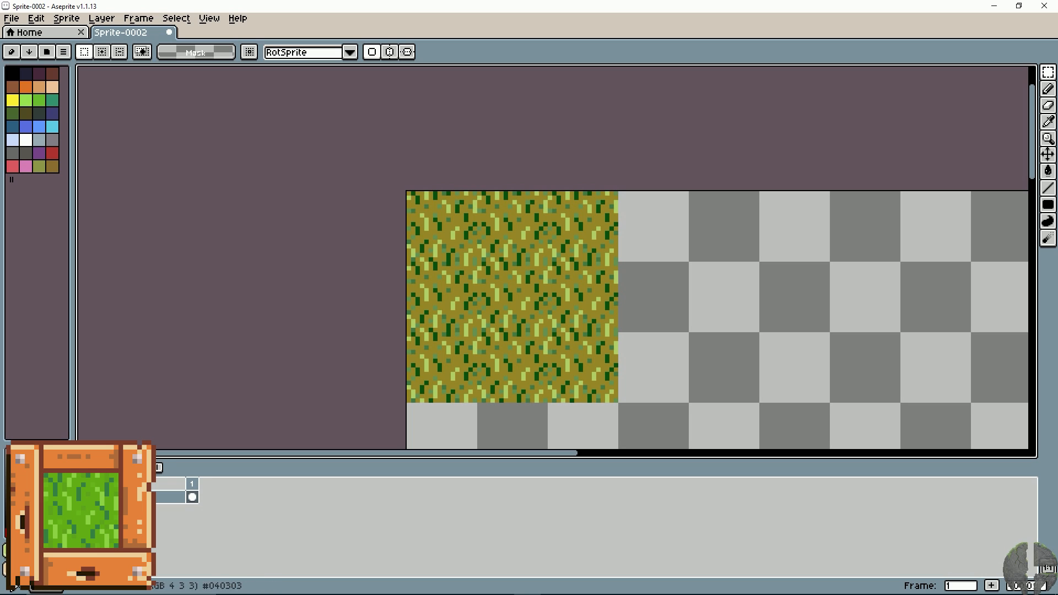
{"action": "key", "text": "shift+r"}
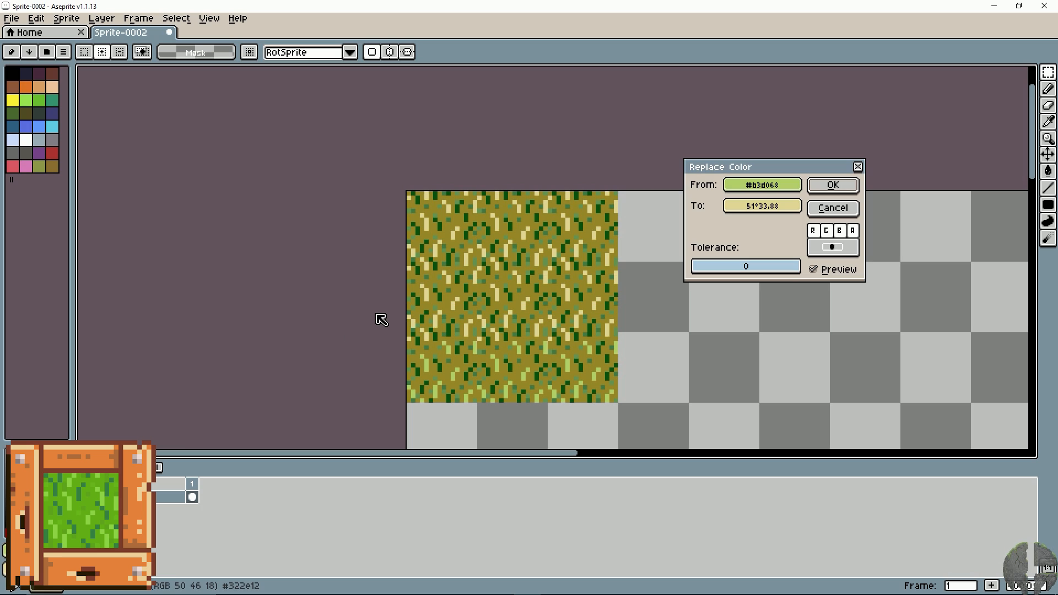
{"action": "left_click", "coordinate": [832, 188]}
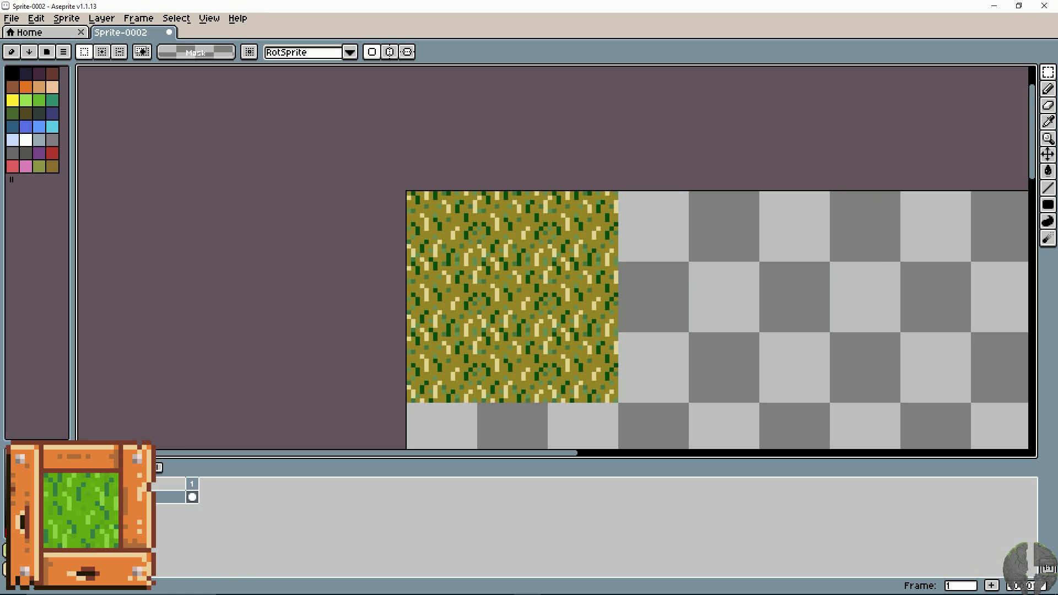
Try replacing the dark green blades' colour with dark brown (#5d390f).
{"action": "left_click", "coordinate": [526, 254], "text": "alt"}
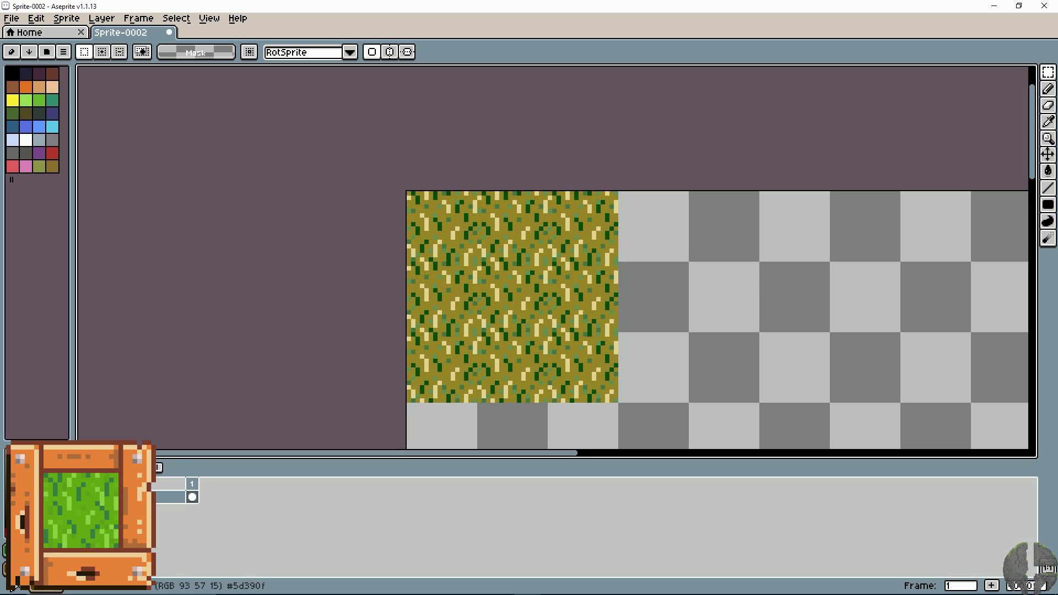
{"action": "key", "text": "shift+r"}
{"action": "left_click", "coordinate": [832, 186]}
Try replacing the lighter muted green specks (#649352) with olive at hue 64, saturation 44, value 57.
{"action": "key", "text": "i"}
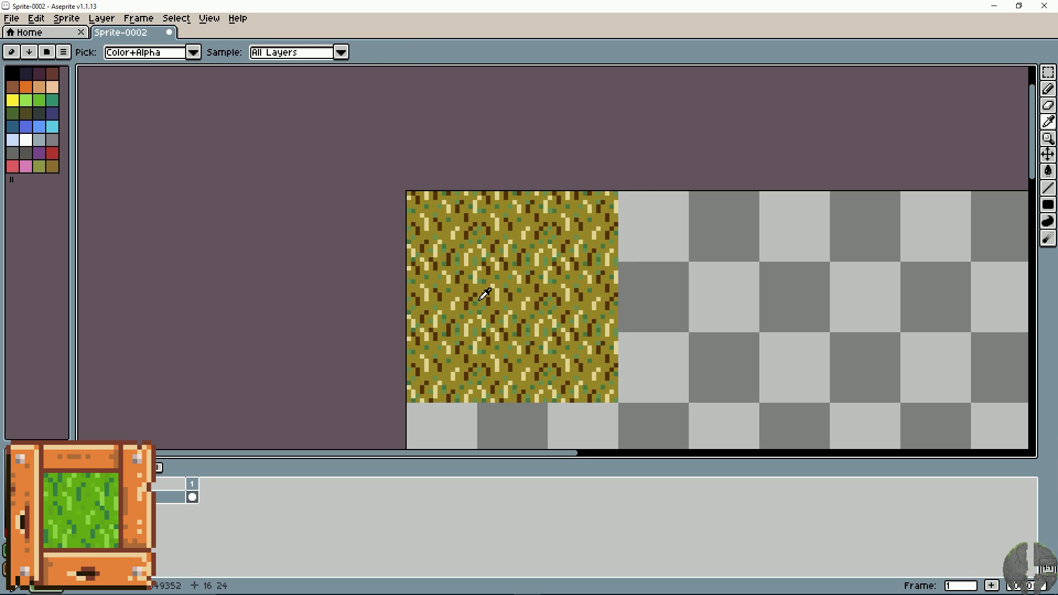
{"action": "key", "text": "m"}
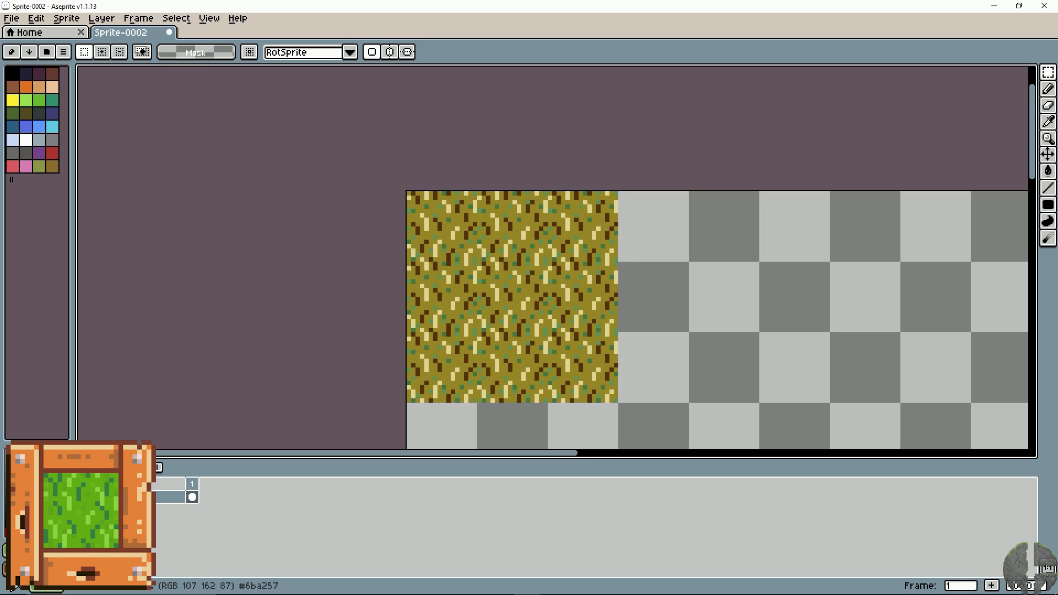
{"action": "key", "text": "shift+r"}
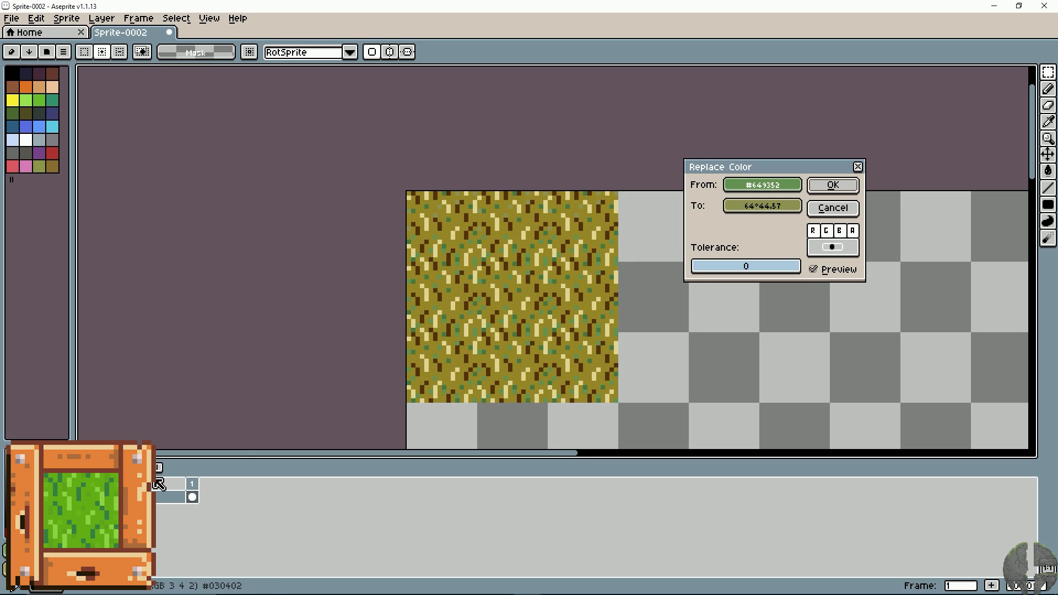
{"action": "left_click", "coordinate": [822, 183]}
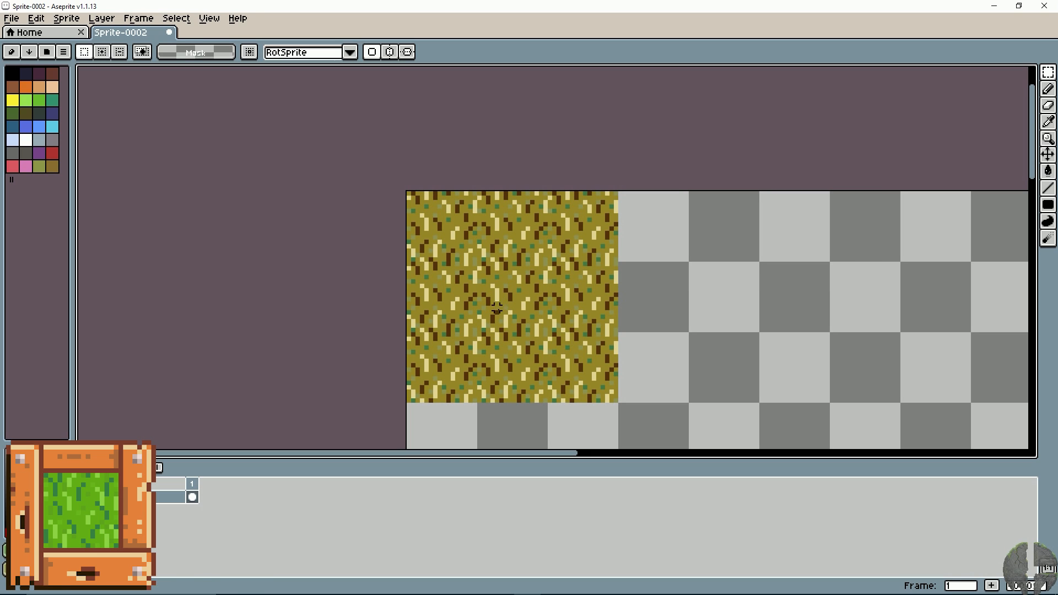
Try replacing the darker muted green specks (#447a45) with brown at hue 38, saturation 44, value 47.
{"action": "key", "text": "i"}
{"action": "key", "text": "m"}
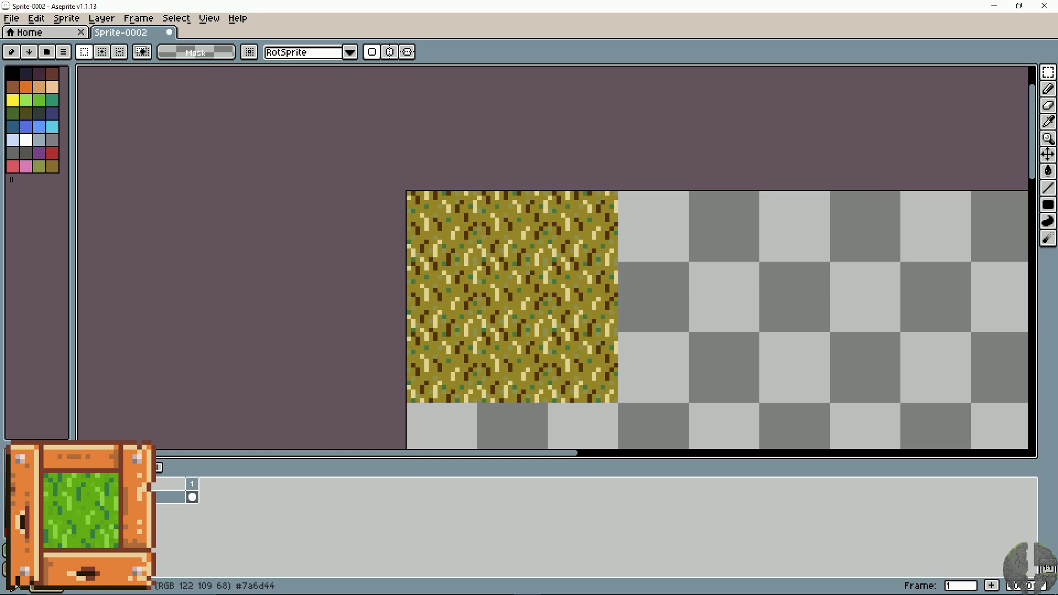
{"action": "key", "text": "shift+r"}
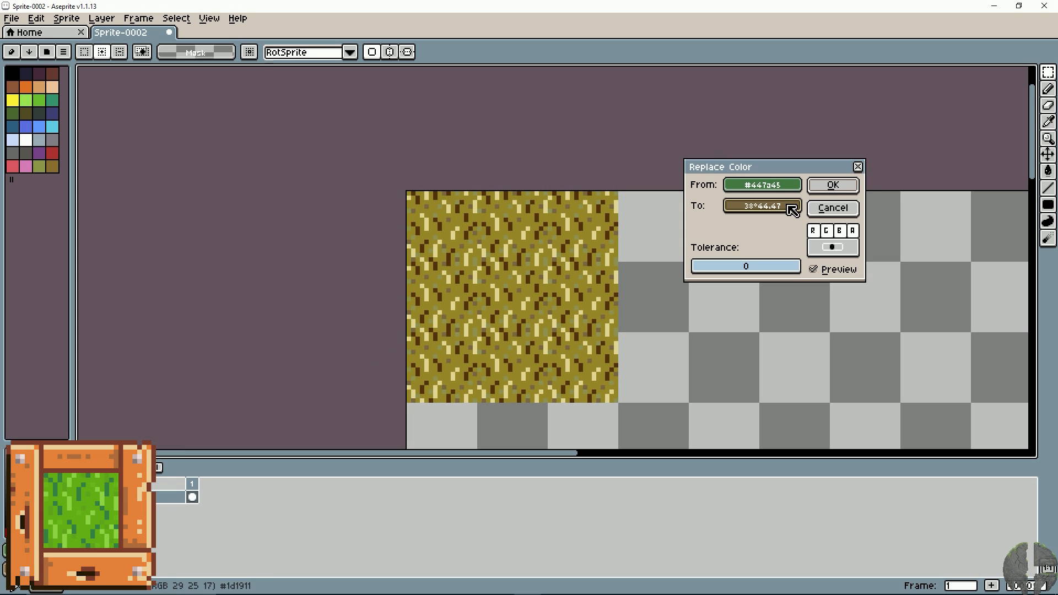
{"action": "left_click", "coordinate": [832, 186]}
Try replacing the olive specks (#8e9352) with lighter brown at hue 38, saturation 44, value 57.
{"action": "scroll", "coordinate": [739, 316], "scroll_direction": "down", "scroll_amount": 2}
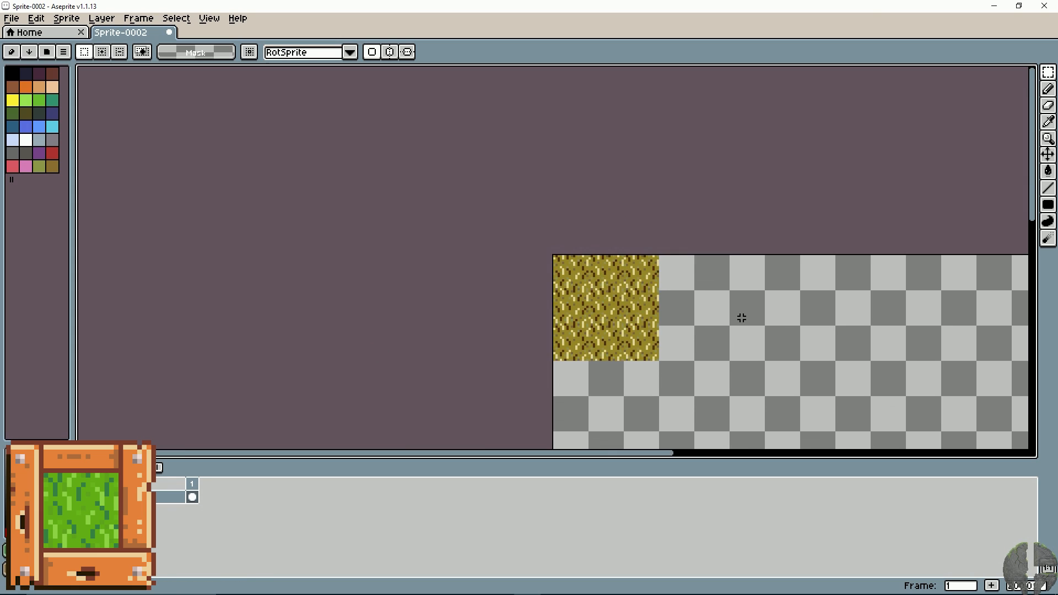
{"action": "scroll", "coordinate": [740, 318], "scroll_direction": "up", "scroll_amount": 2}
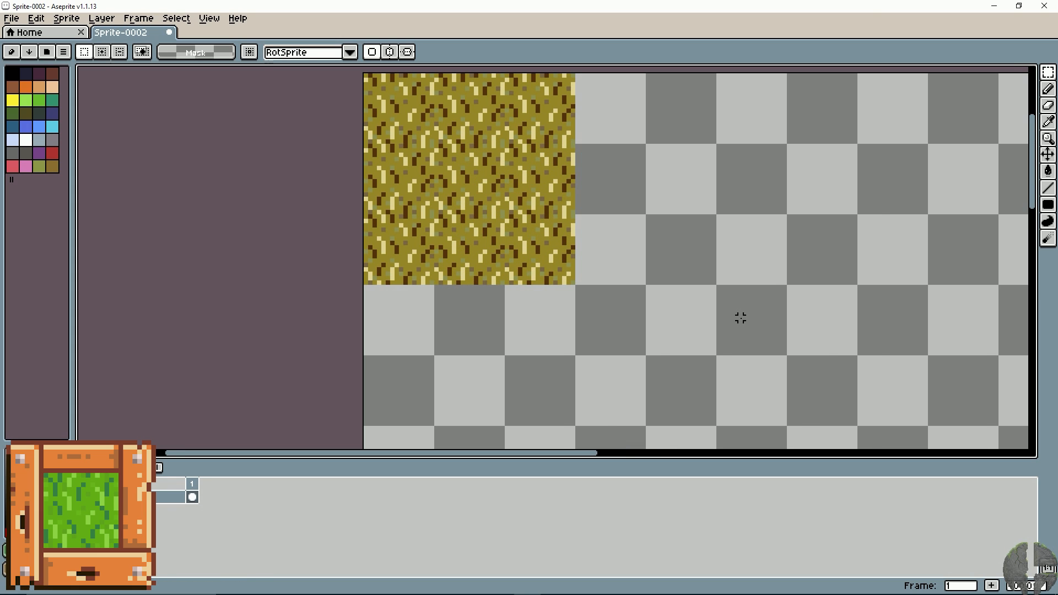
{"action": "scroll", "coordinate": [740, 318], "scroll_direction": "down", "scroll_amount": 1}
{"action": "left_click_drag", "start_coordinate": [715, 253], "coordinate": [689, 345]}
{"action": "key", "text": "i"}
{"action": "left_click", "coordinate": [534, 273]}
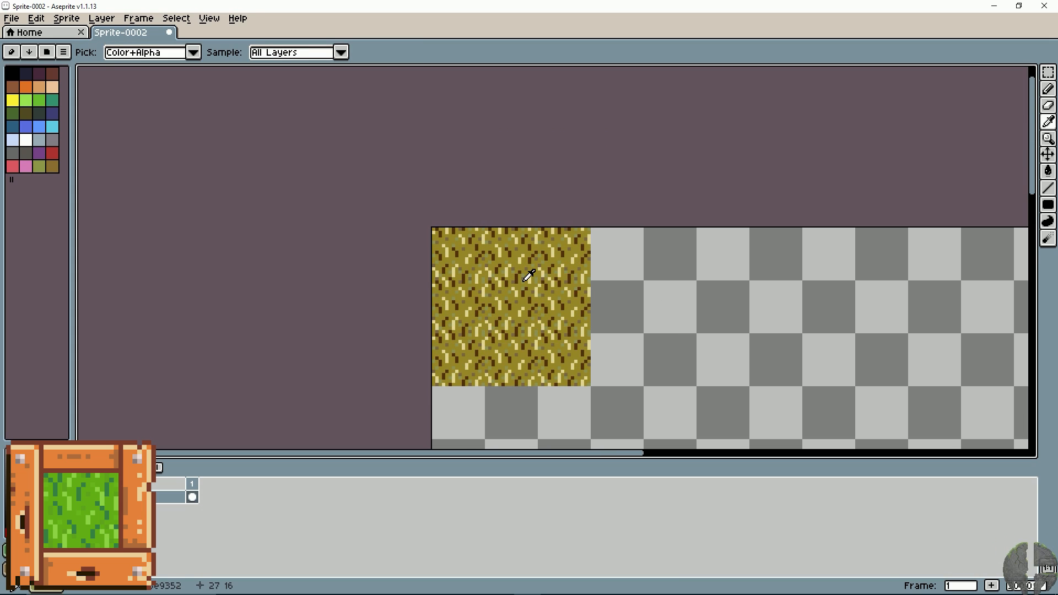
{"action": "key", "text": "m"}
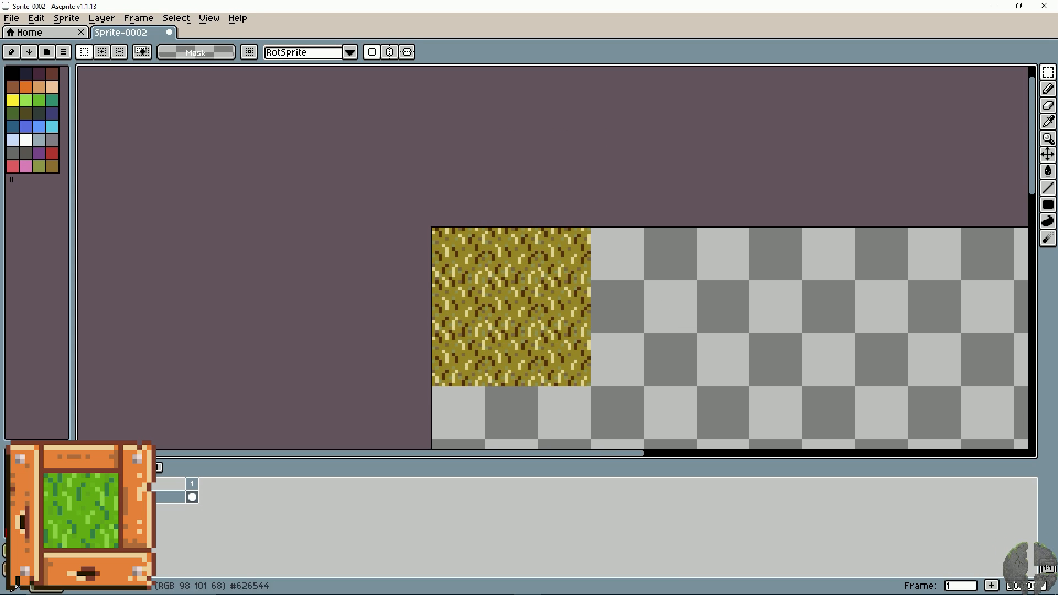
{"action": "key", "text": "shift+r"}
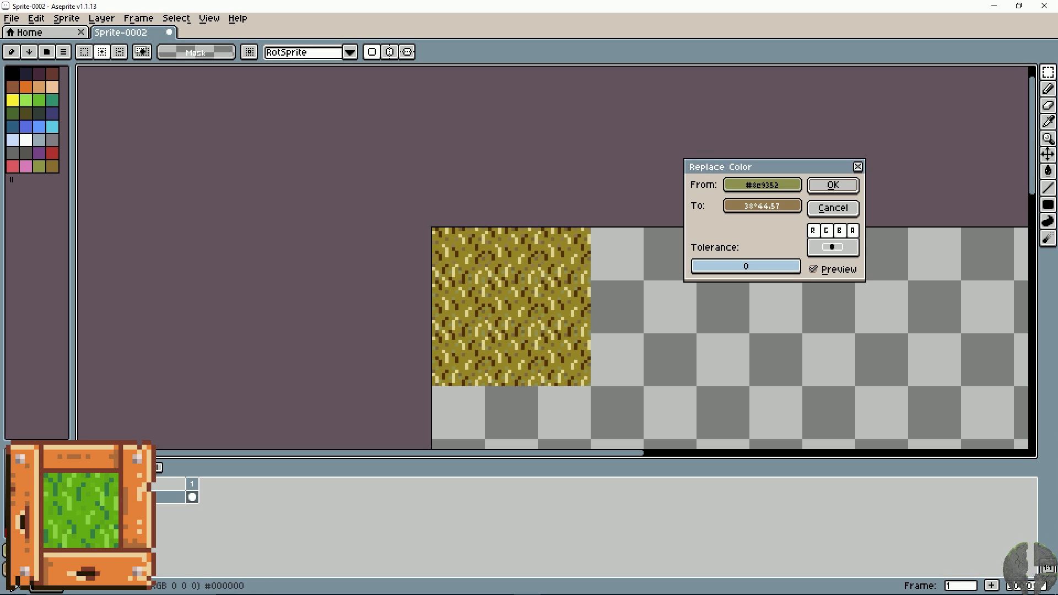
{"action": "left_click", "coordinate": [832, 185]}
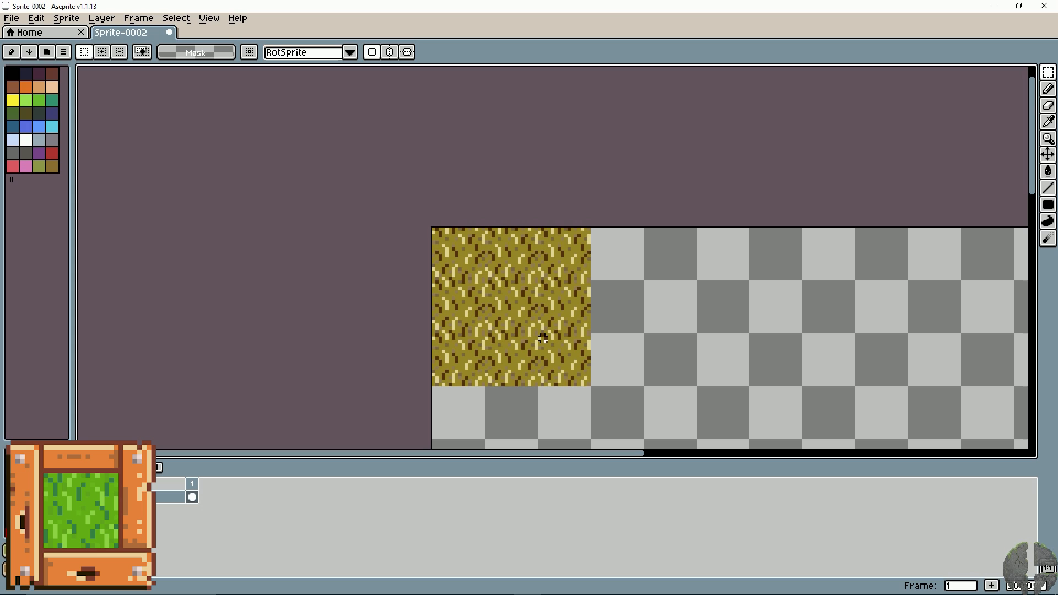
Undo the colour replacements and the tile copies, back to the single green grass tile.
{"action": "key", "text": "ctrl+z"}
{"action": "key", "text": "ctrl+z"}
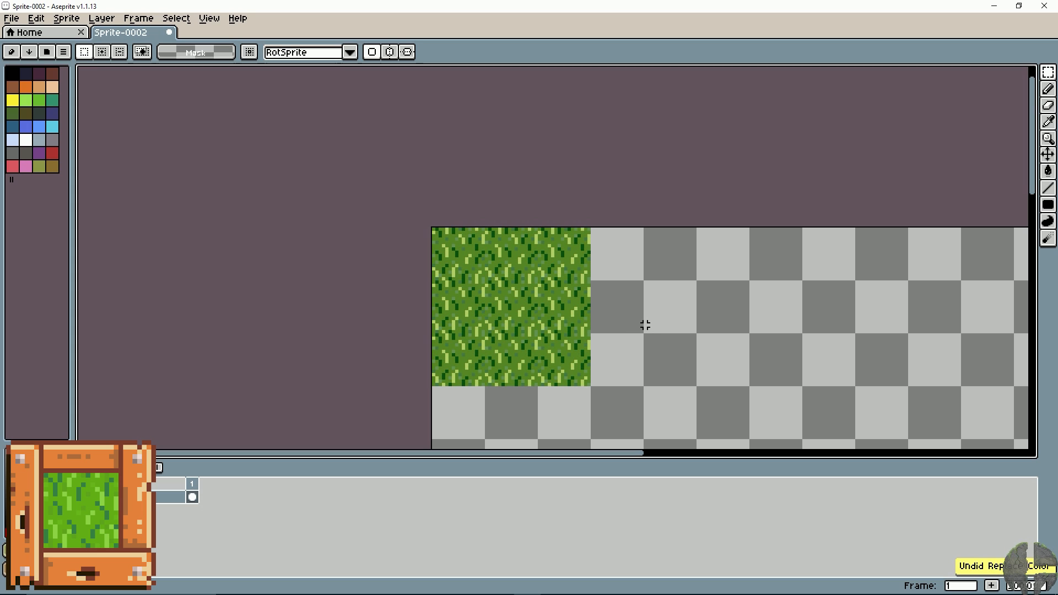
{"action": "key", "text": "ctrl+z"}
{"action": "key", "text": "ctrl+z"}
{"action": "scroll", "coordinate": [646, 246], "scroll_direction": "up", "scroll_amount": 4}
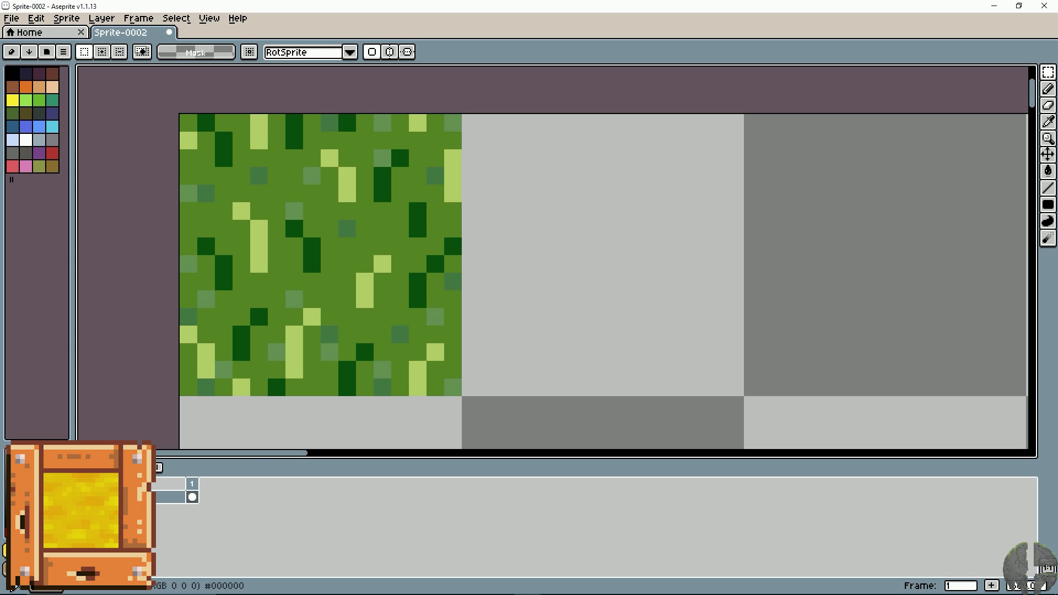
Fill the 16 by 16 pixel cell beside the grass tile with yellow and recolour it to golden yellow.
{"action": "key", "text": "u"}
{"action": "mouse_move", "coordinate": [466, 117]}
{"action": "left_mouse_down"}
{"action": "mouse_move", "coordinate": [678, 297]}
{"action": "mouse_move", "coordinate": [727, 378]}
{"action": "mouse_move", "coordinate": [723, 362]}
{"action": "left_mouse_up"}
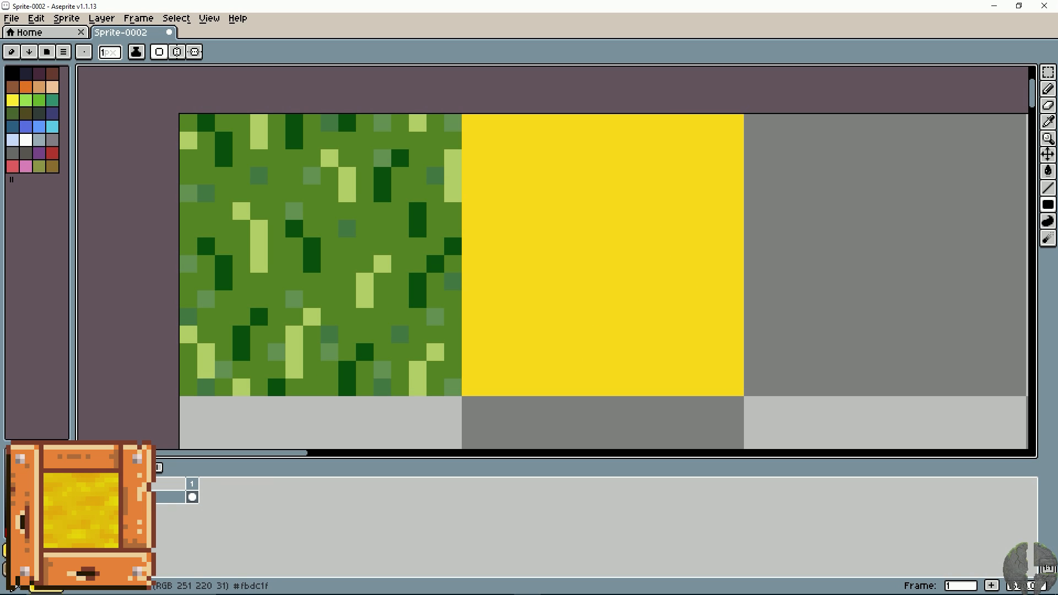
{"action": "key", "text": "g"}
{"action": "left_click", "coordinate": [533, 213]}
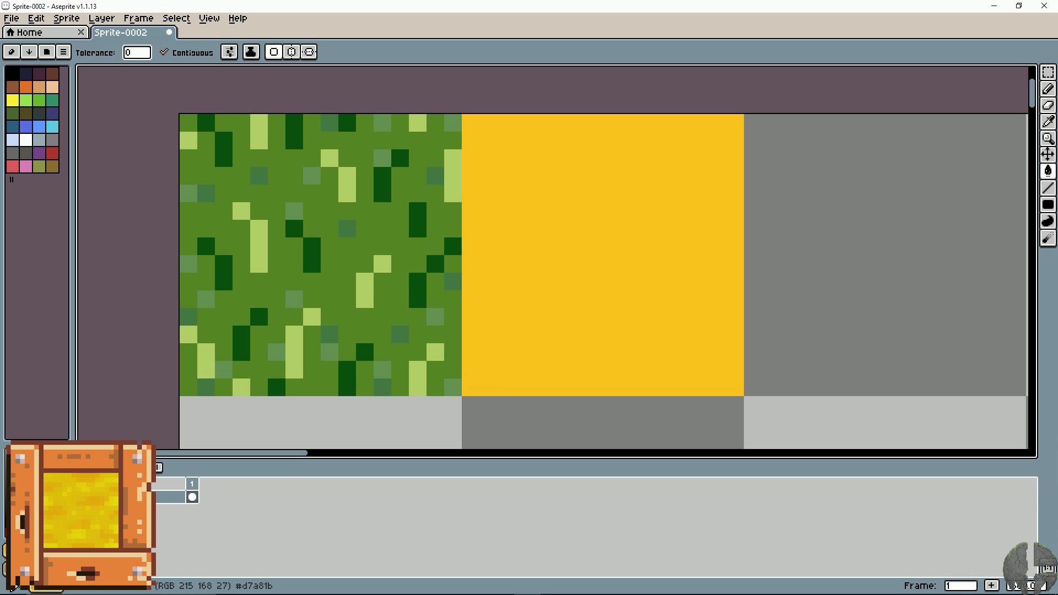
{"action": "key", "text": "b"}
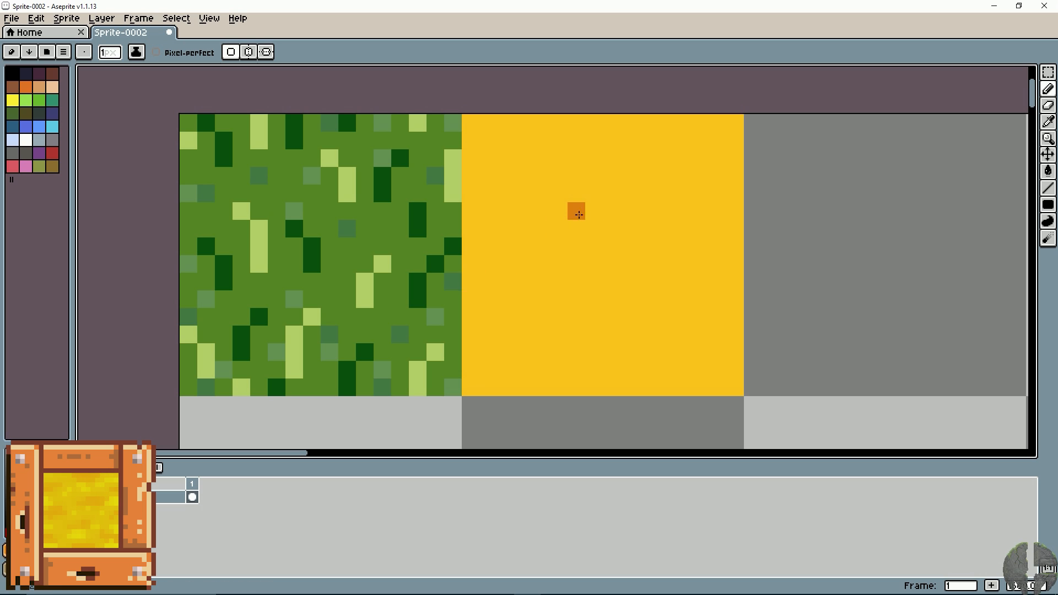
{"action": "left_click_drag", "start_coordinate": [577, 217], "coordinate": [629, 211]}
{"action": "key", "text": "ctrl+z"}
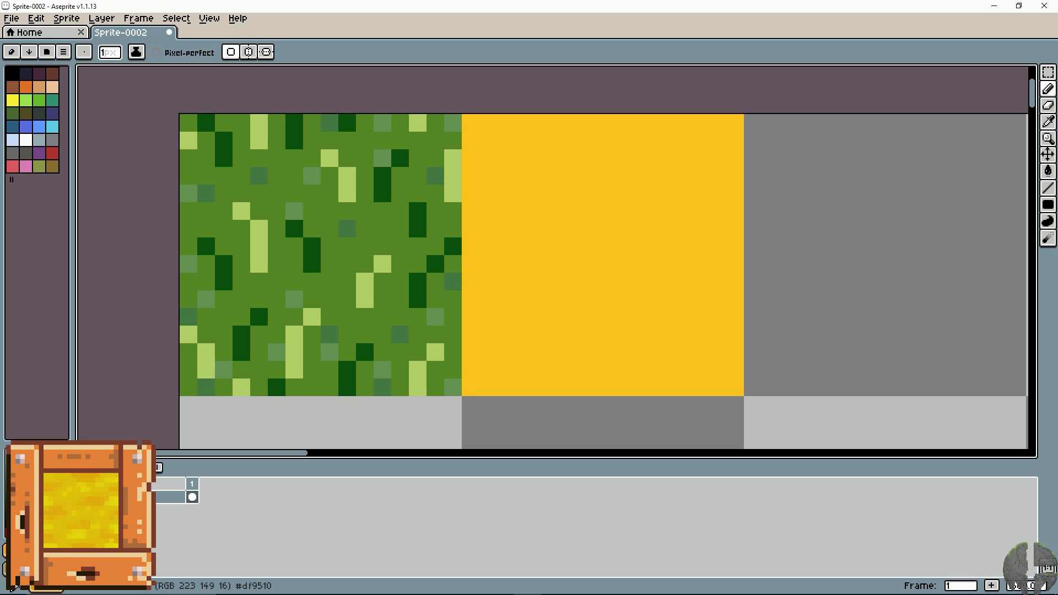
{"action": "left_click_drag", "start_coordinate": [606, 193], "coordinate": [673, 193]}
{"action": "key", "text": "ctrl+z"}
{"action": "key", "text": "v"}
{"action": "key", "text": "b"}
{"action": "left_click_drag", "start_coordinate": [585, 211], "coordinate": [648, 210]}
{"action": "key", "text": "ctrl+z"}
Draw a five-pixel light orange streak in the yellow tile's upper half and an offset four-pixel streak directly beneath it.
{"action": "key", "text": "i"}
{"action": "key", "text": "b"}
{"action": "left_click_drag", "start_coordinate": [611, 194], "coordinate": [682, 194]}
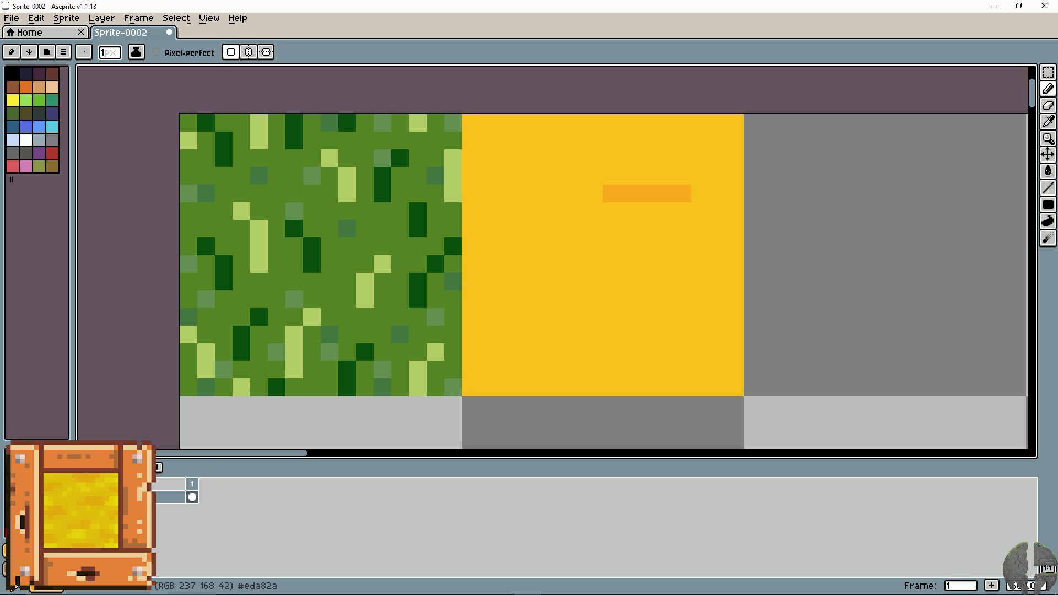
{"action": "left_click", "coordinate": [202, 382]}
{"action": "key", "text": "ctrl+z"}
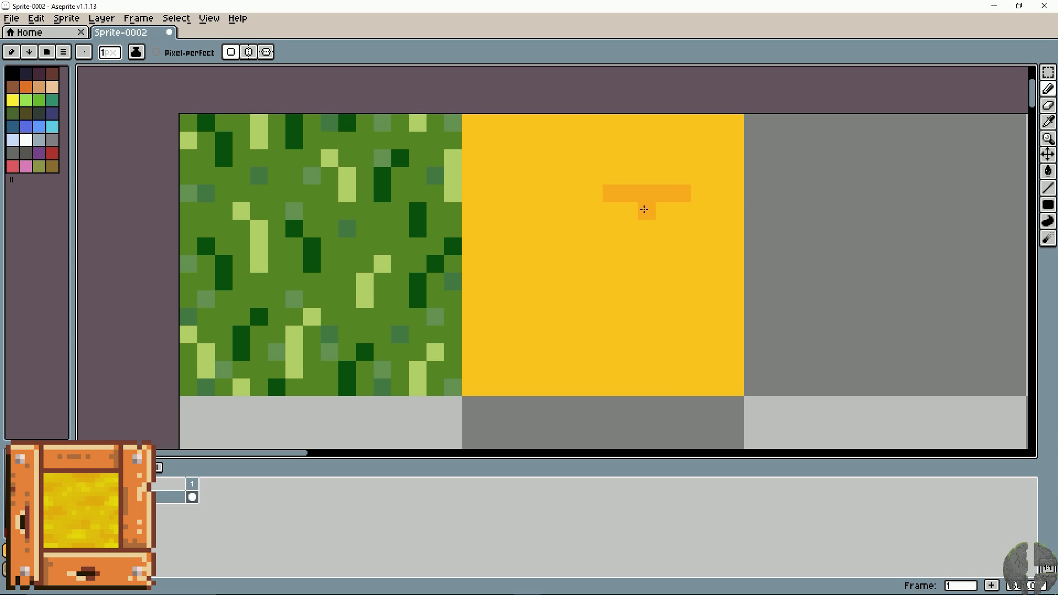
{"action": "left_click_drag", "start_coordinate": [644, 209], "coordinate": [704, 205]}
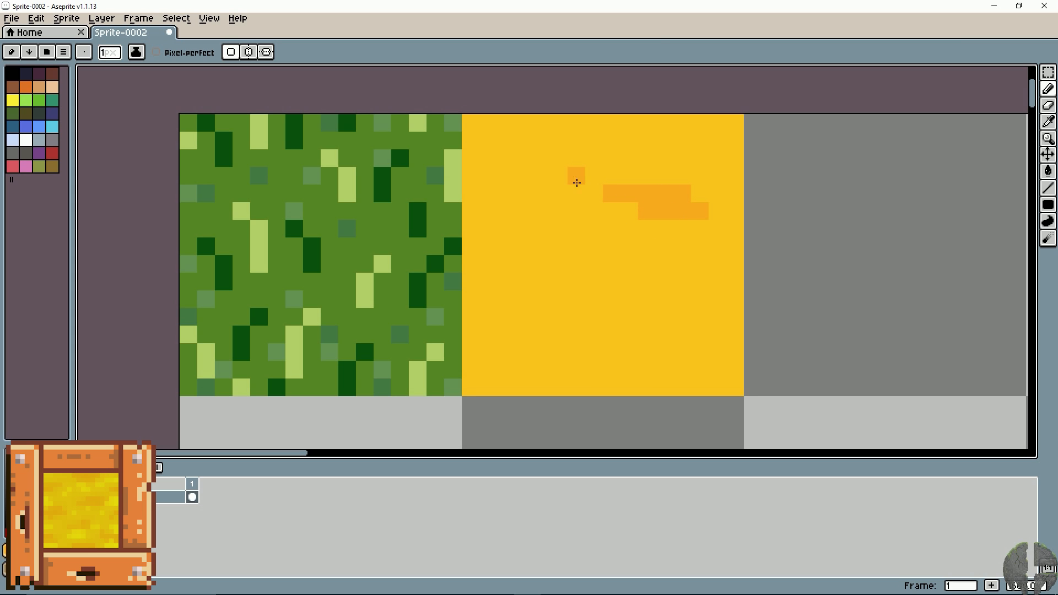
Draw orange streaks along the yellow tile's top and bottom edges, and one that wraps across its left and right edges.
{"action": "left_click_drag", "start_coordinate": [576, 122], "coordinate": [664, 122]}
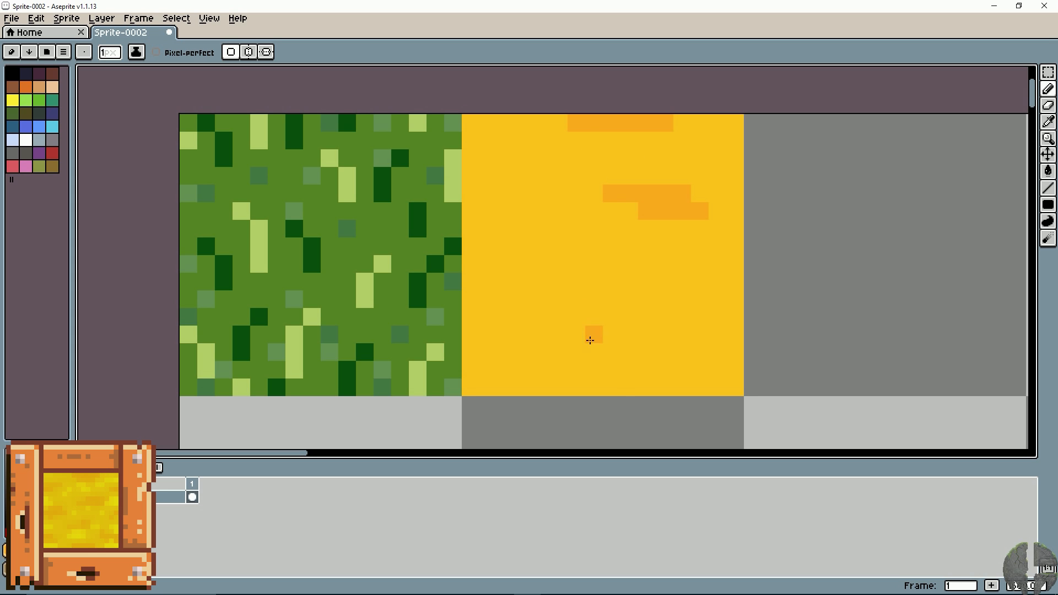
{"action": "left_click_drag", "start_coordinate": [589, 388], "coordinate": [664, 389]}
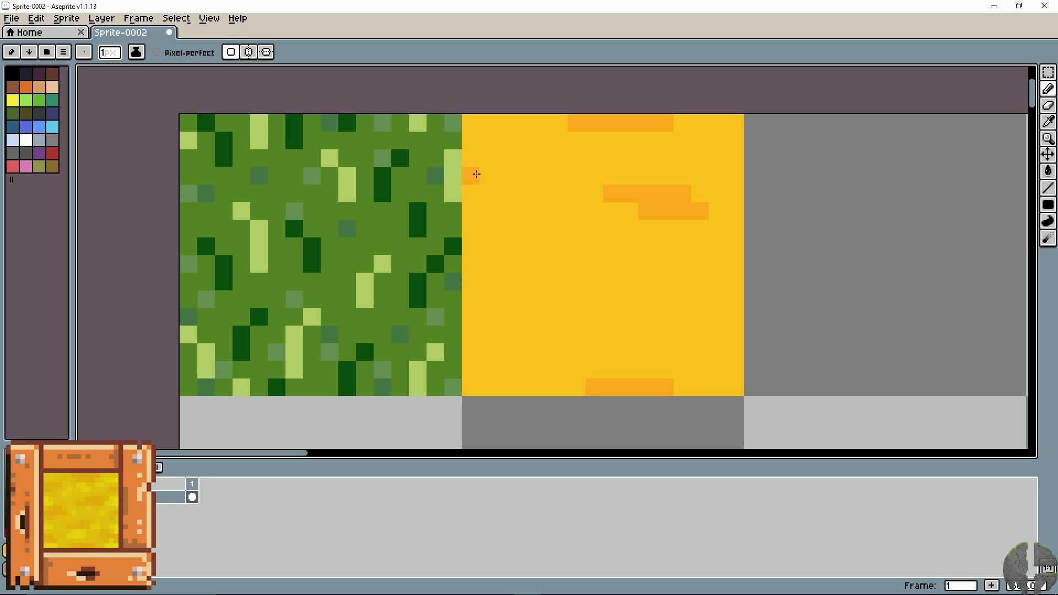
{"action": "left_click_drag", "start_coordinate": [476, 176], "coordinate": [506, 175]}
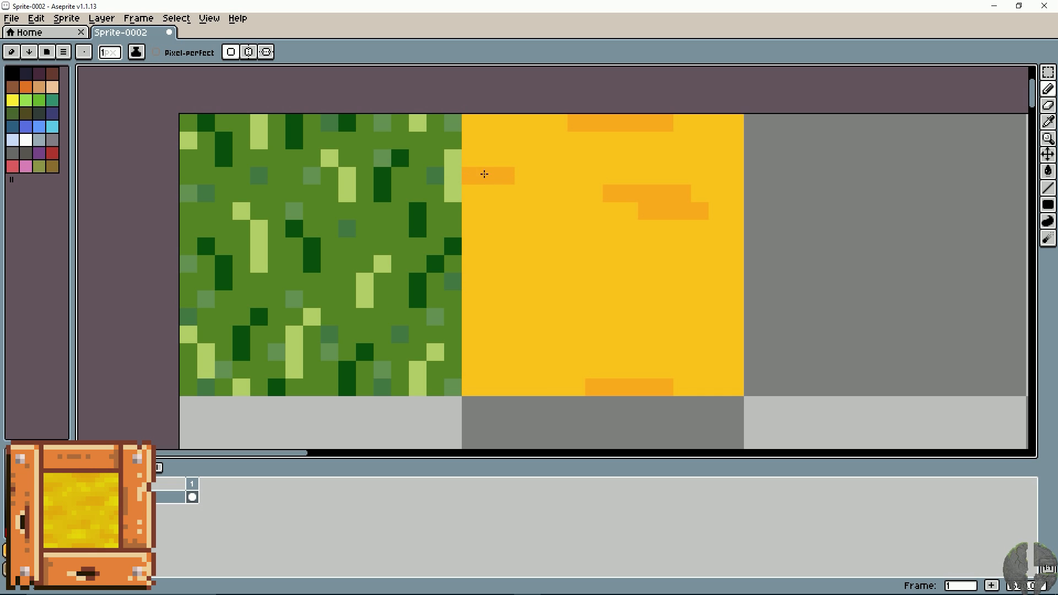
{"action": "left_click", "coordinate": [735, 176]}
{"action": "left_click", "coordinate": [717, 157]}
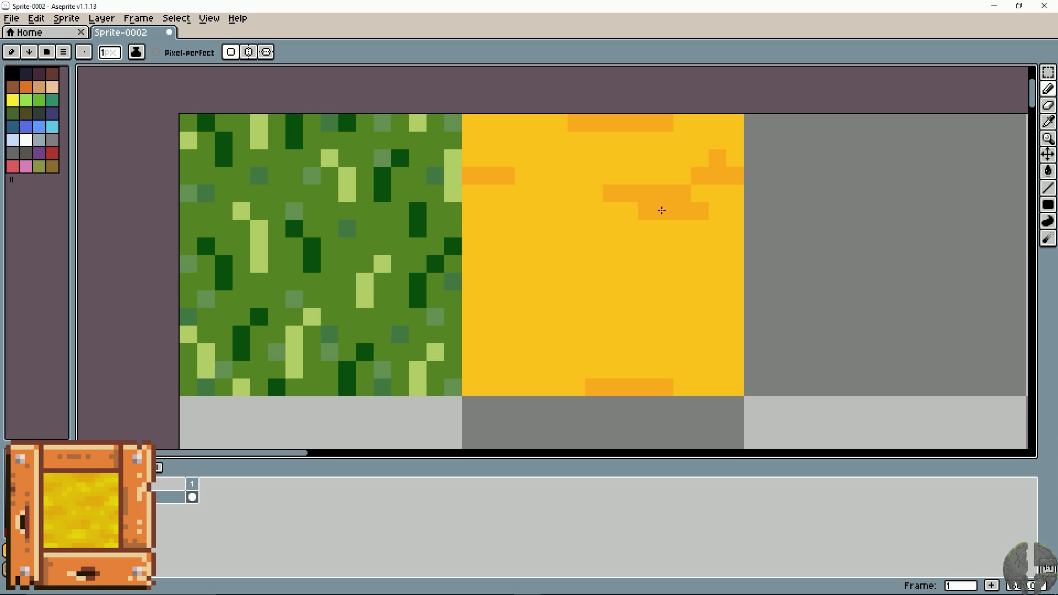
Trim the last pixel off the upper five-pixel streak with the base yellow and resample the orange.
{"action": "left_click", "coordinate": [665, 159], "text": "alt"}
{"action": "left_click", "coordinate": [685, 189]}
{"action": "left_click", "coordinate": [651, 194], "text": "alt"}
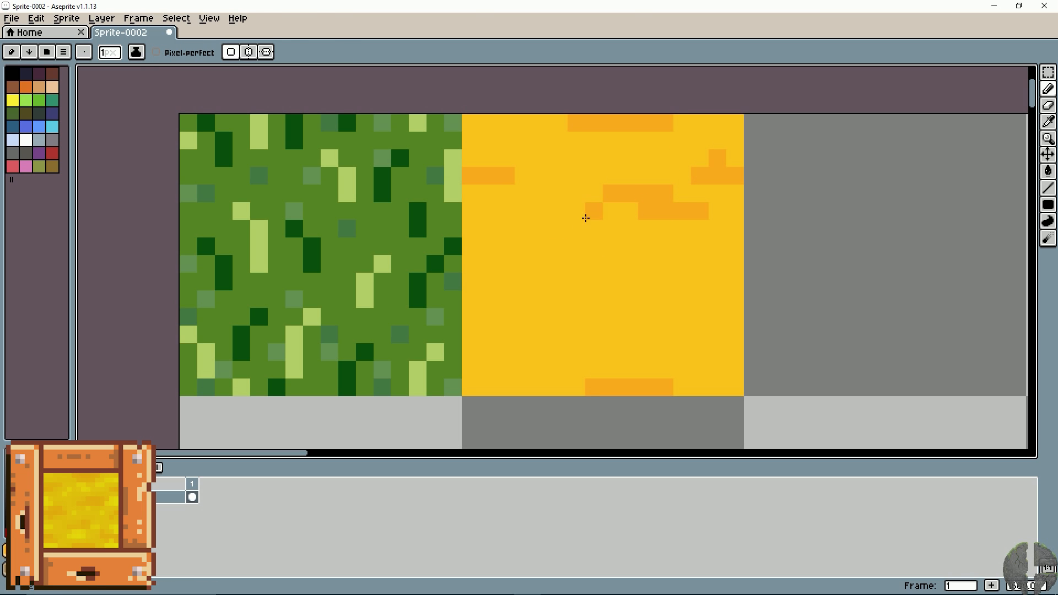
Draw an orange streak in the yellow tile's lower part that wraps across its left and right edges.
{"action": "left_click_drag", "start_coordinate": [485, 314], "coordinate": [581, 307]}
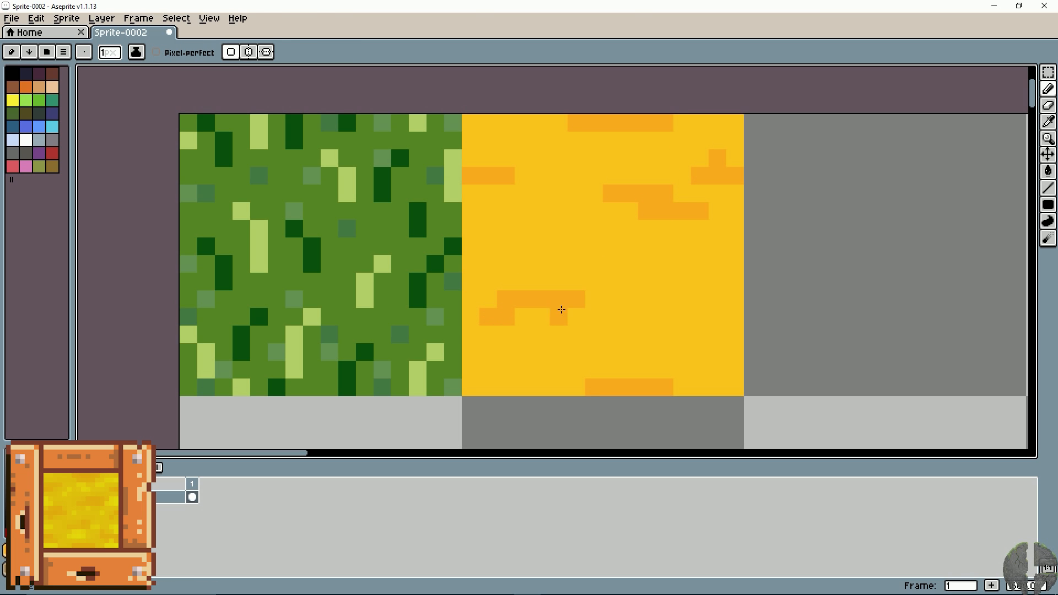
{"action": "key", "text": "ctrl+z"}
{"action": "left_click_drag", "start_coordinate": [468, 334], "coordinate": [542, 334]}
{"action": "left_click", "coordinate": [477, 319]}
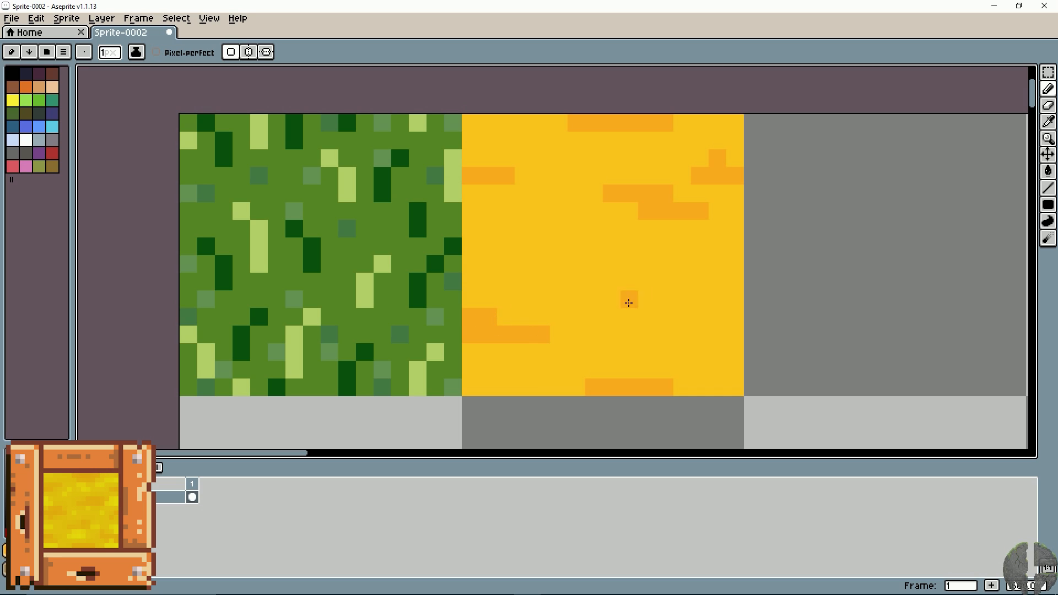
{"action": "left_click_drag", "start_coordinate": [735, 317], "coordinate": [735, 334]}
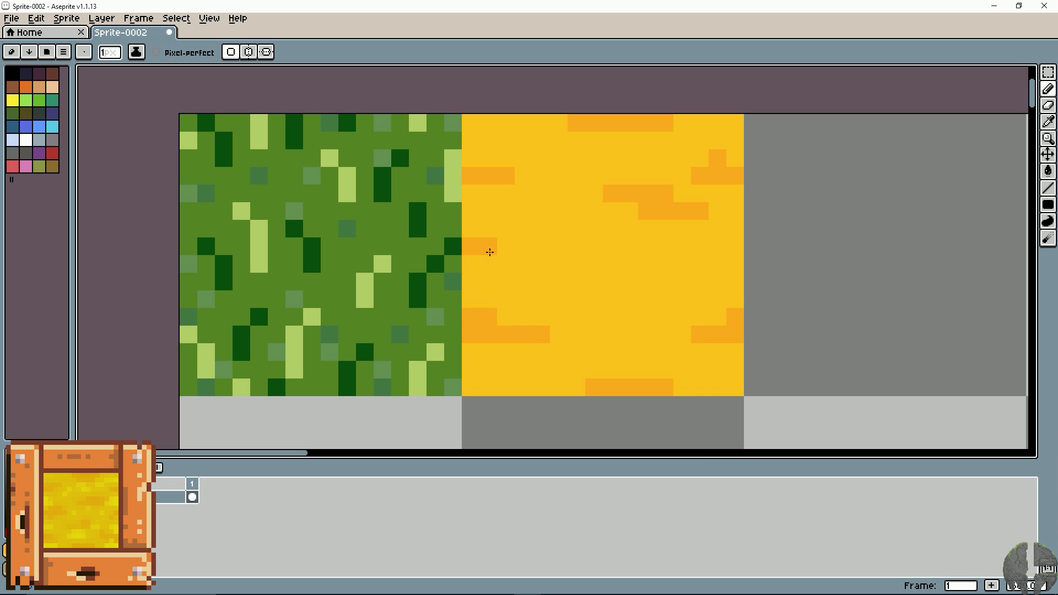
Draw an orange patch mid-tile from a nine-pixel streak with shorter five-pixel and three-pixel rows above and below.
{"action": "key", "text": "ctrl+z"}
{"action": "left_click_drag", "start_coordinate": [484, 262], "coordinate": [625, 262]}
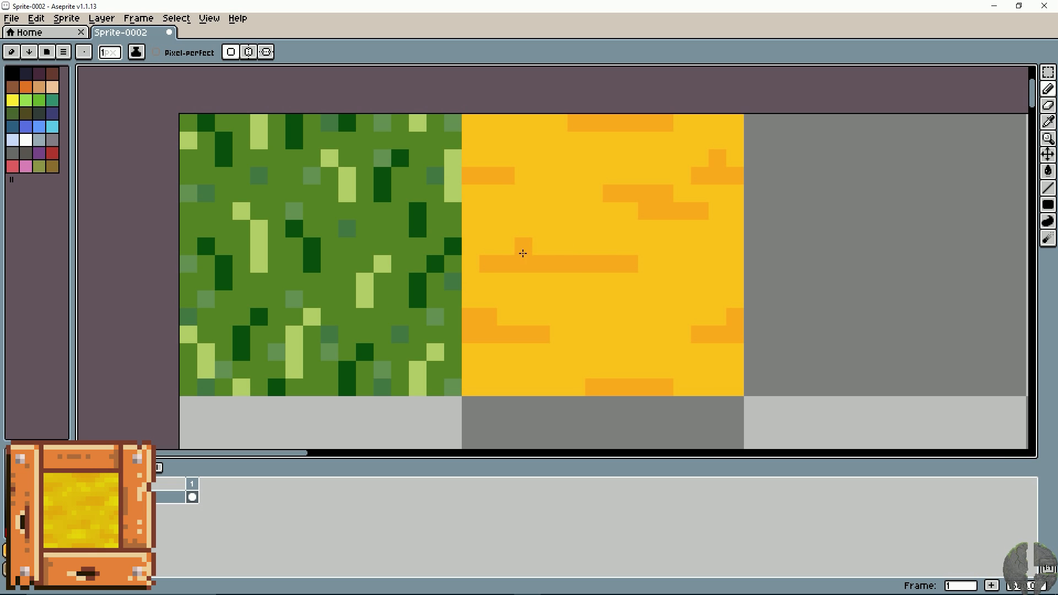
{"action": "left_click_drag", "start_coordinate": [521, 246], "coordinate": [591, 252]}
{"action": "mouse_move", "coordinate": [560, 286]}
{"action": "left_mouse_down"}
{"action": "mouse_move", "coordinate": [541, 279]}
{"action": "mouse_move", "coordinate": [578, 282]}
{"action": "left_mouse_up"}
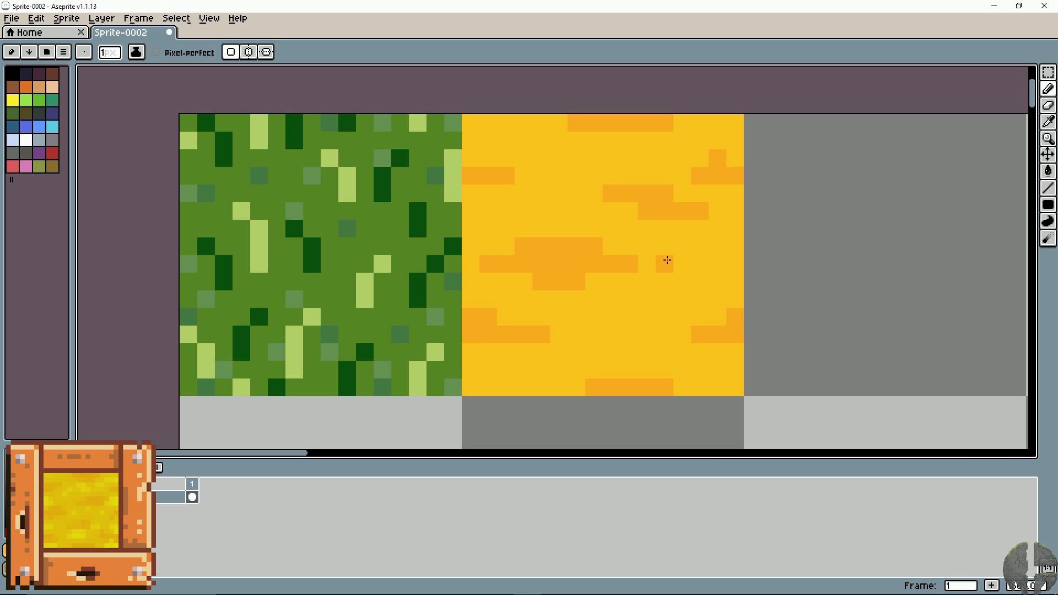
Scatter small orange streaks and single pixels over the yellow tile, matching a three-pixel streak on its top and bottom edges.
{"action": "left_click_drag", "start_coordinate": [524, 124], "coordinate": [506, 133]}
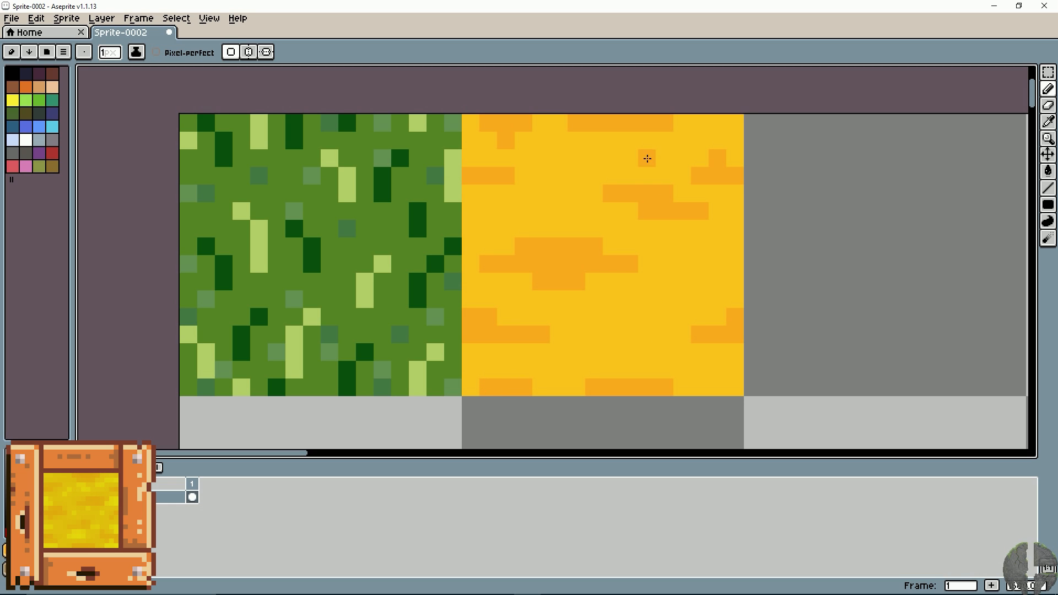
{"action": "left_click", "coordinate": [559, 175]}
{"action": "left_click_drag", "start_coordinate": [627, 315], "coordinate": [668, 312]}
{"action": "left_click_drag", "start_coordinate": [683, 264], "coordinate": [706, 268]}
{"action": "left_click", "coordinate": [464, 265]}
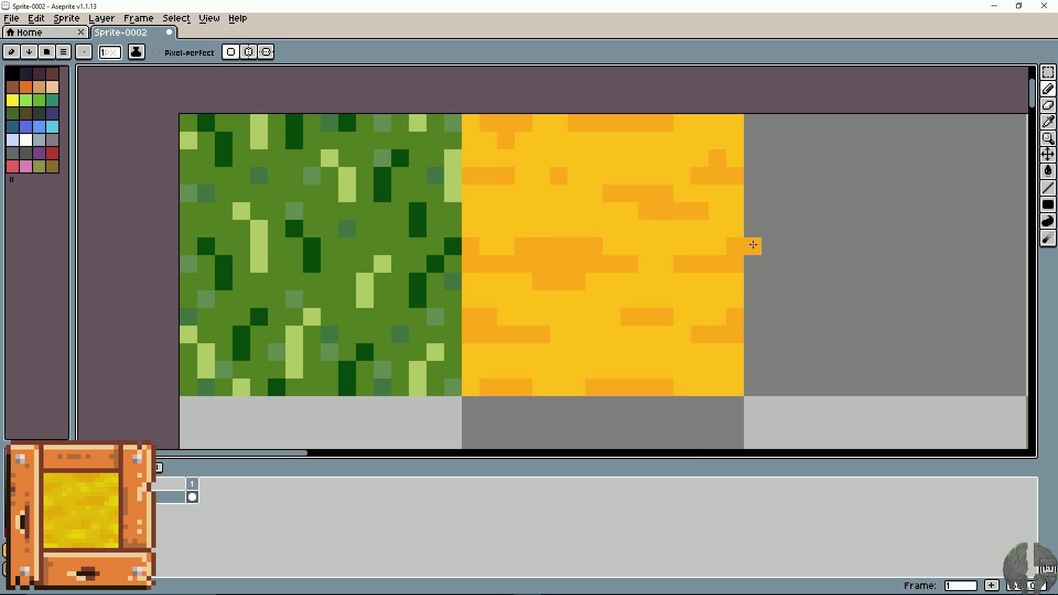
{"action": "left_click", "coordinate": [698, 124]}
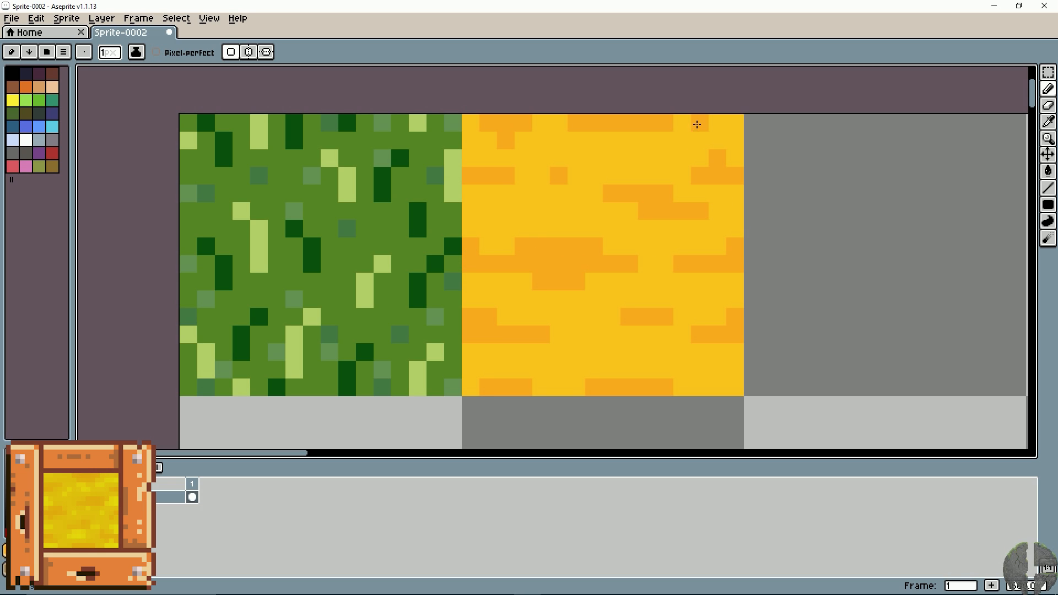
{"action": "left_click", "coordinate": [690, 259]}
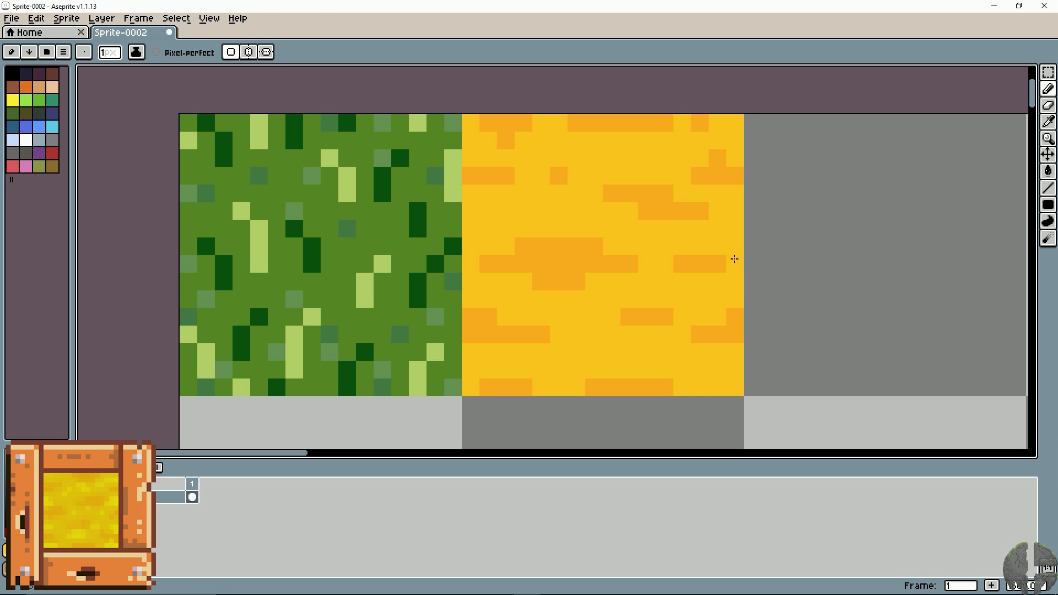
Add short bright yellow highlights across the tile's upper half, at its left edge, and matching on the top and bottom edges.
{"action": "left_click", "coordinate": [662, 195], "text": "alt"}
{"action": "left_click", "coordinate": [345, 266]}
{"action": "key", "text": "ctrl+z"}
{"action": "left_click", "coordinate": [632, 168]}
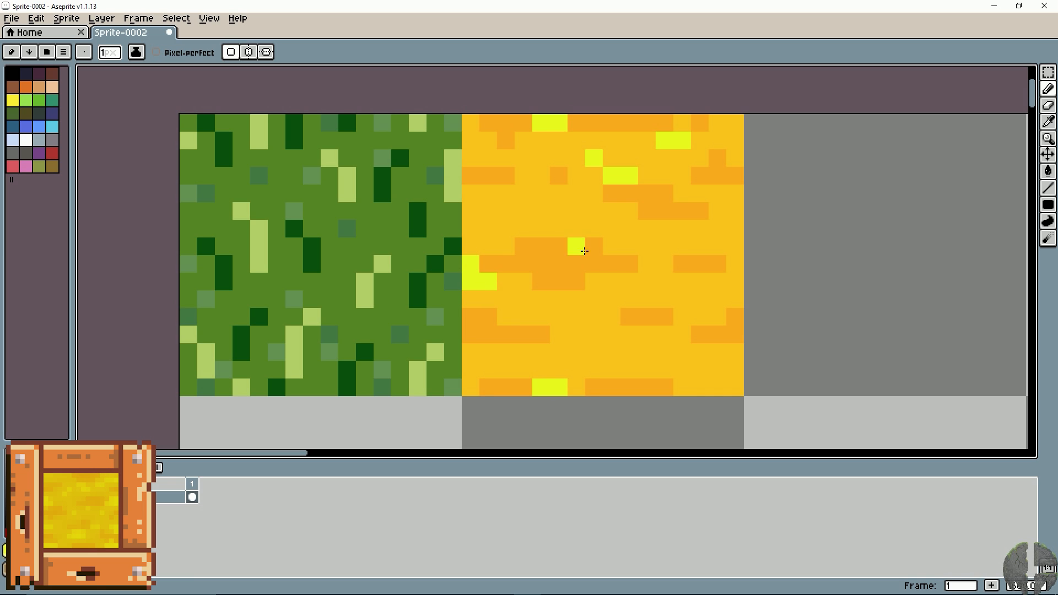
Add more bright yellow highlights along the tile's side edges, in its lower half and left of the upper orange streaks.
{"action": "left_click_drag", "start_coordinate": [503, 210], "coordinate": [473, 212]}
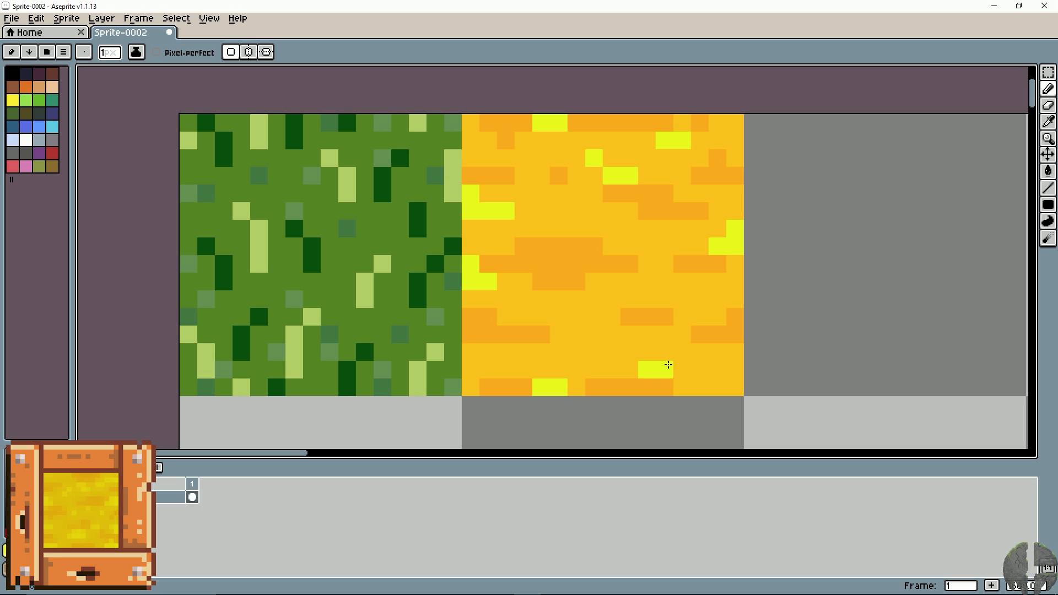
{"action": "mouse_move", "coordinate": [668, 365]}
{"action": "left_mouse_down"}
{"action": "mouse_move", "coordinate": [702, 365]}
{"action": "mouse_move", "coordinate": [677, 351]}
{"action": "left_mouse_up"}
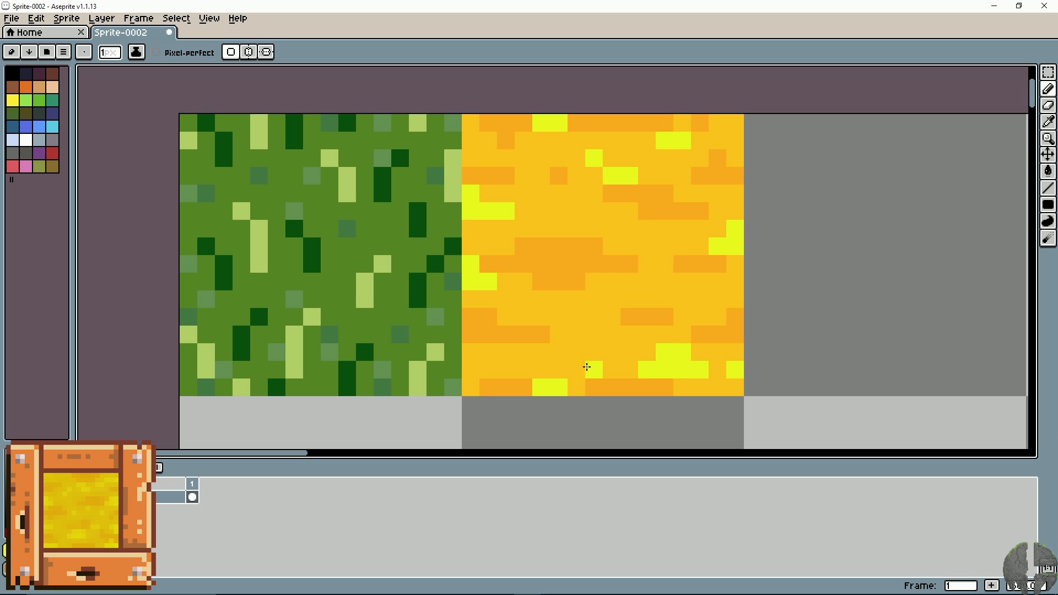
{"action": "left_click", "coordinate": [539, 314]}
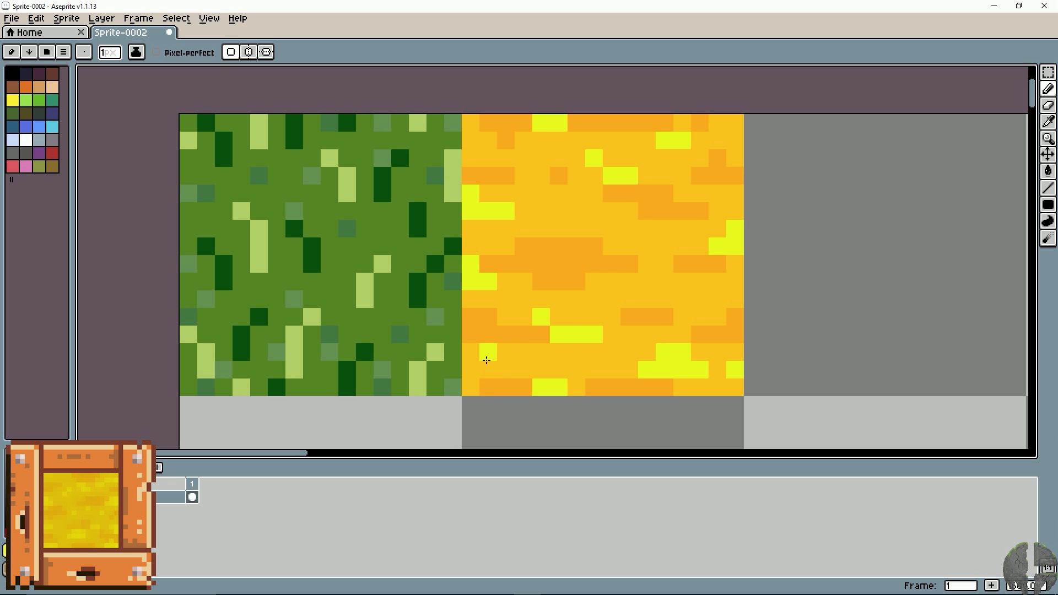
{"action": "left_click", "coordinate": [594, 211]}
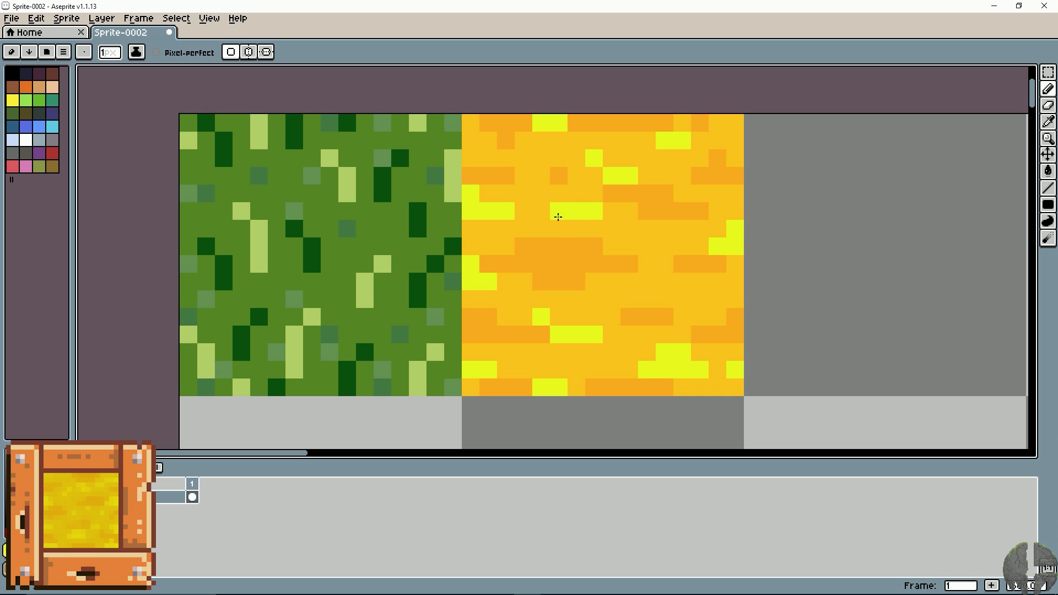
{"action": "key", "text": "ctrl+z"}
{"action": "left_click", "coordinate": [539, 193]}
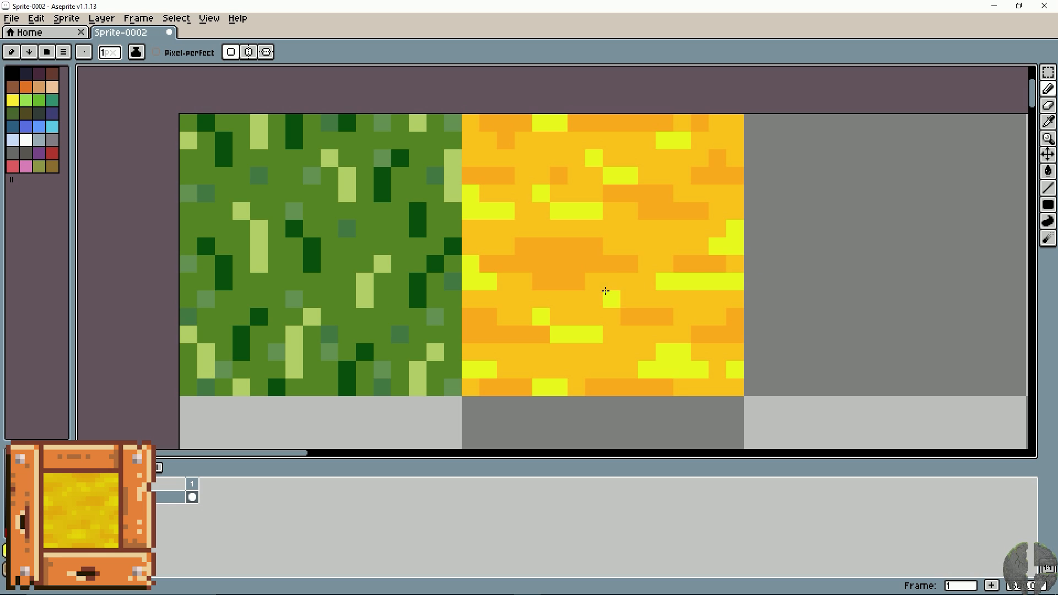
Restore base yellow on two right-edge pixels of the upper highlight and add a bright yellow edge pixel below them.
{"action": "left_click", "coordinate": [717, 228], "text": "alt"}
{"action": "left_click_drag", "start_coordinate": [735, 228], "coordinate": [735, 246]}
{"action": "left_click", "coordinate": [722, 272], "text": "alt"}
{"action": "left_click", "coordinate": [735, 264]}
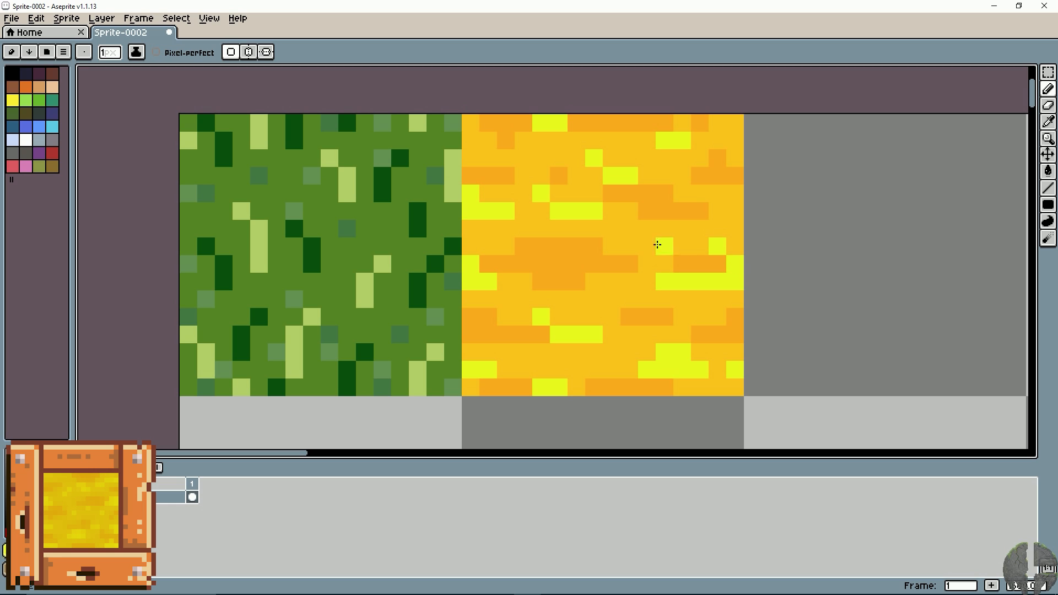
Add a two-pixel bright yellow highlight at the tile's right edge and extend the highlight near its top right corner.
{"action": "key", "text": "alt"}
{"action": "left_click", "coordinate": [612, 172], "text": "alt"}
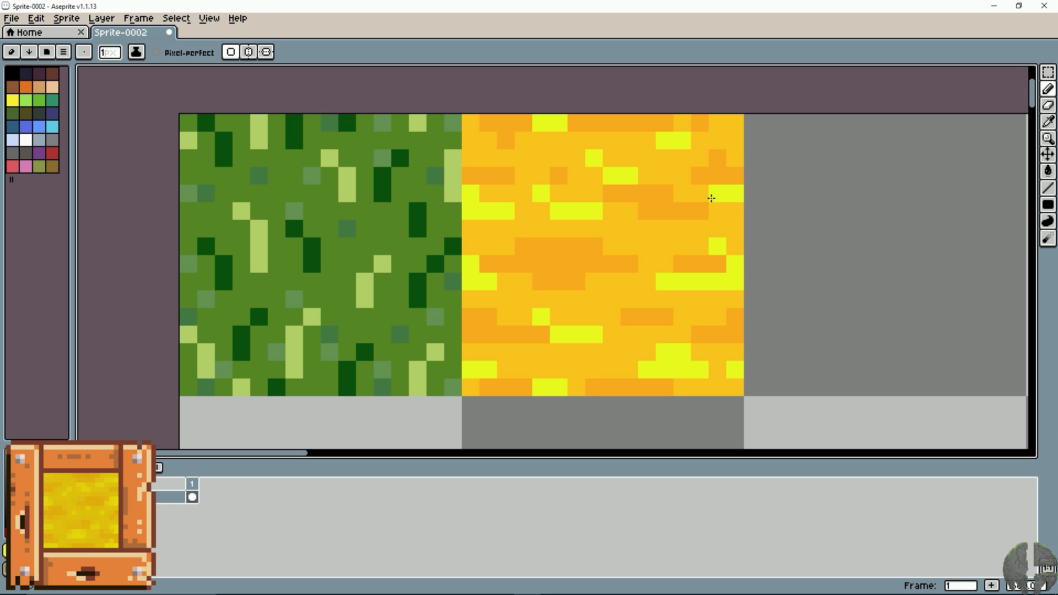
{"action": "left_click", "coordinate": [679, 127], "text": "alt"}
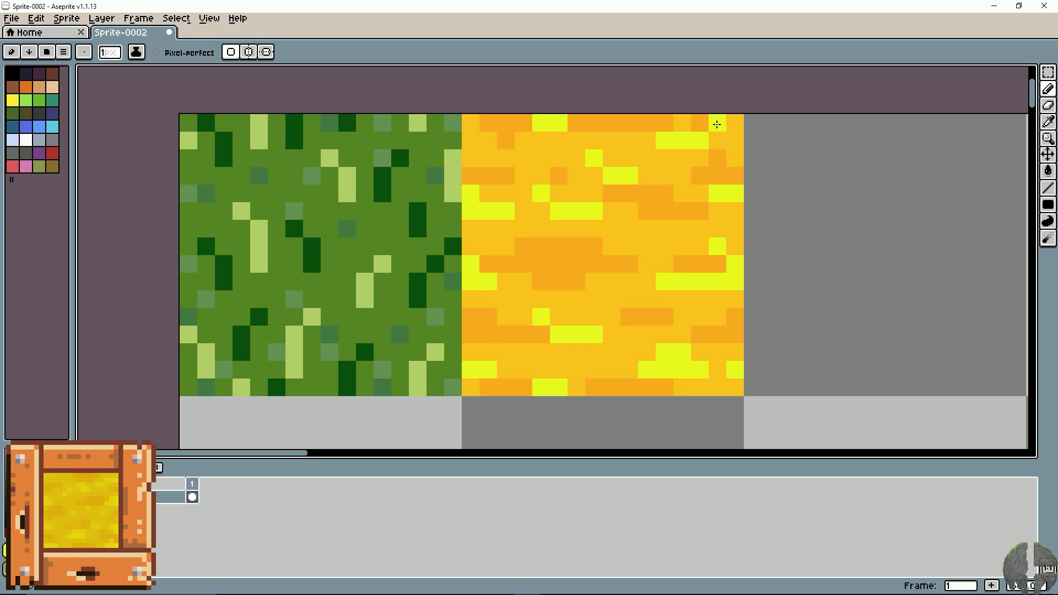
Select the whole yellow tile and move it one cell to the right, away from the grass tile.
{"action": "left_click_drag", "start_coordinate": [550, 309], "coordinate": [446, 289]}
{"action": "key", "text": "space"}
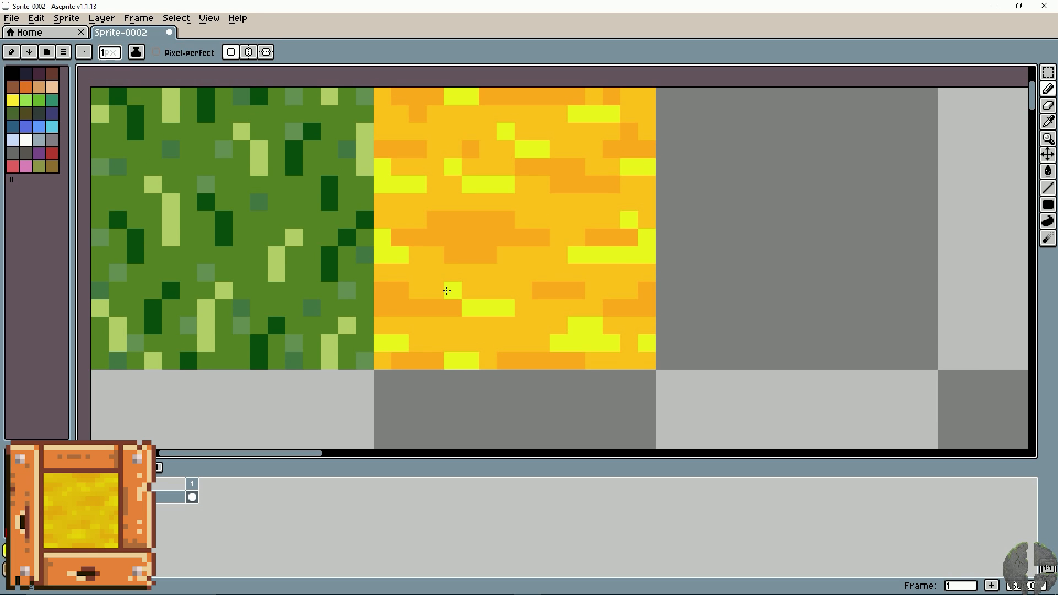
{"action": "scroll", "coordinate": [477, 293], "scroll_direction": "down", "scroll_amount": 4}
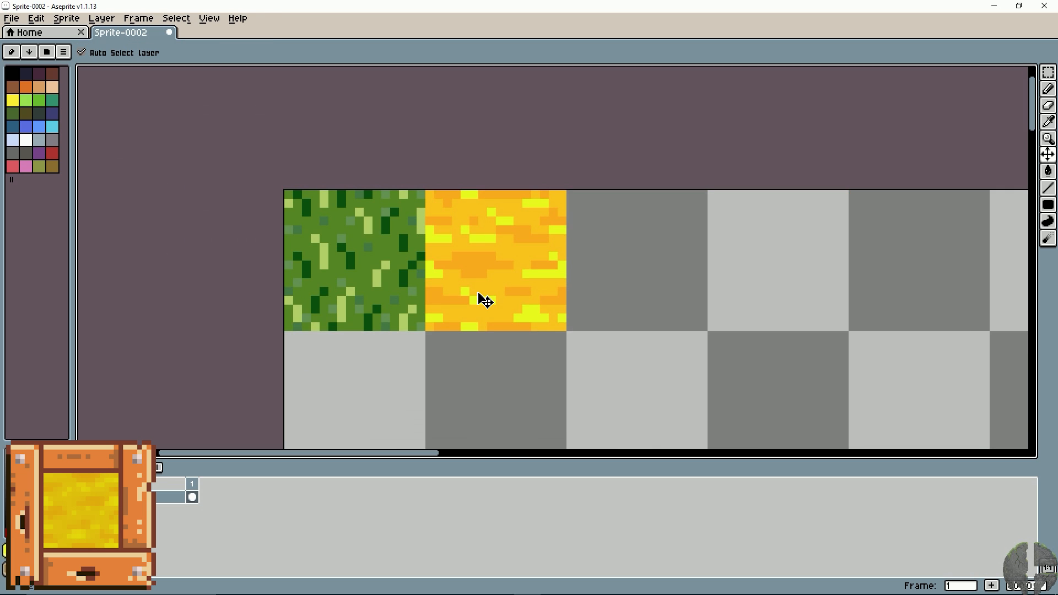
{"action": "key", "text": "m"}
{"action": "left_click_drag", "start_coordinate": [441, 218], "coordinate": [545, 322]}
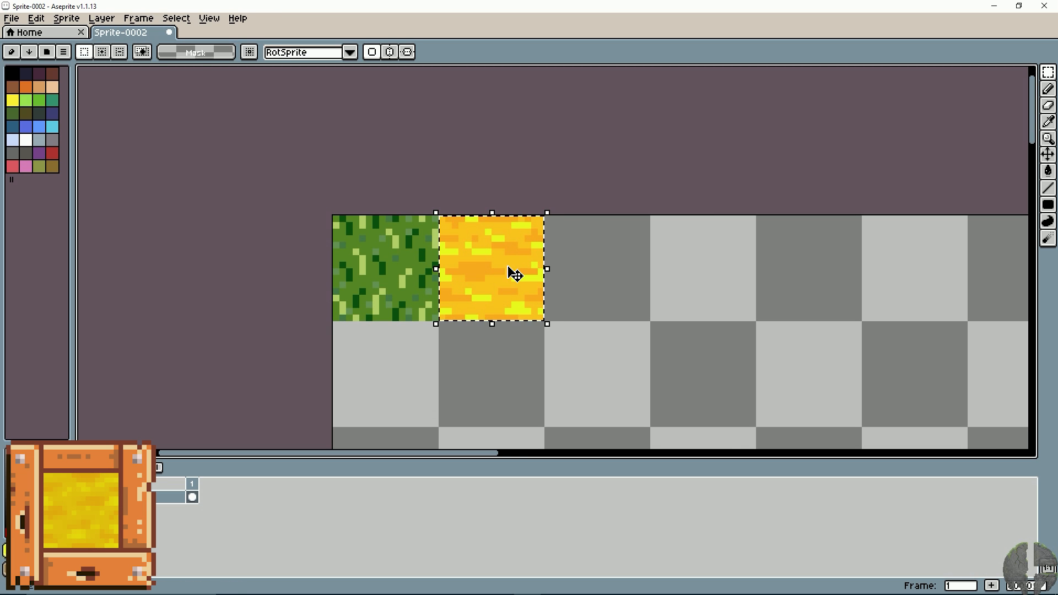
{"action": "left_click_drag", "start_coordinate": [513, 274], "coordinate": [616, 274]}
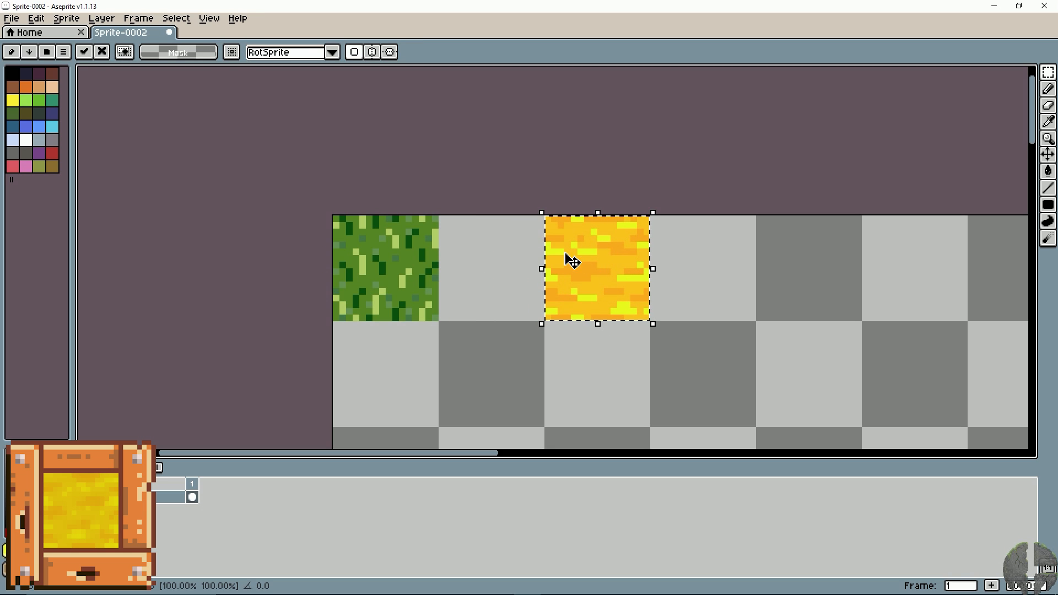
Soften the yellow tile's streaks and highlights using the Blur tool with a 13-pixel brush at opacity 57.
{"action": "left_click", "coordinate": [1048, 238]}
{"action": "left_click_drag", "start_coordinate": [567, 236], "coordinate": [587, 258]}
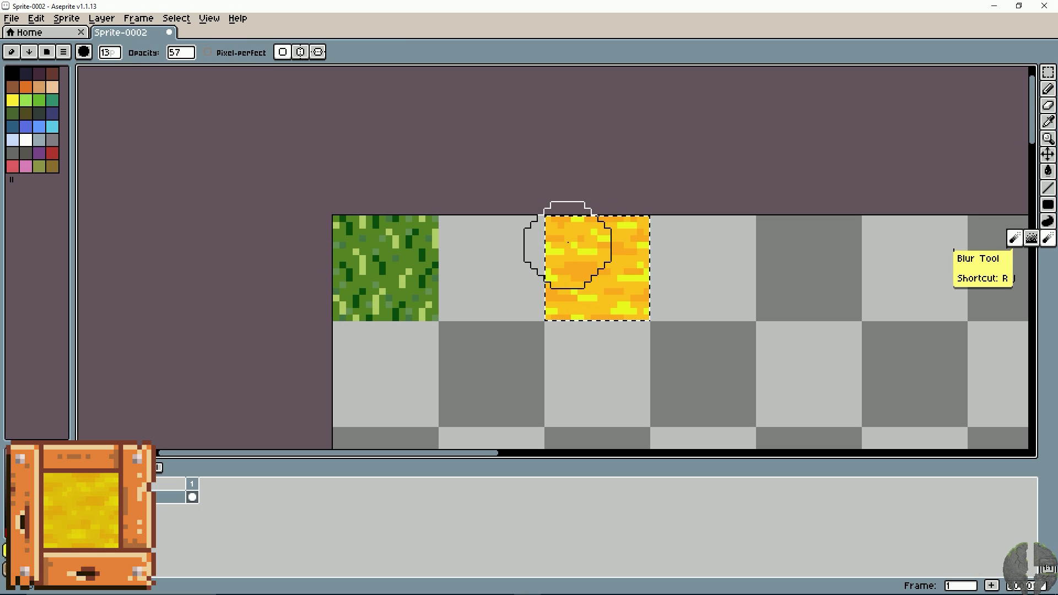
{"action": "key", "text": "v"}
{"action": "scroll", "coordinate": [576, 250], "scroll_direction": "up", "scroll_amount": 2}
{"action": "key", "text": "h"}
{"action": "left_click_drag", "start_coordinate": [577, 246], "coordinate": [492, 221]}
{"action": "key", "text": "r"}
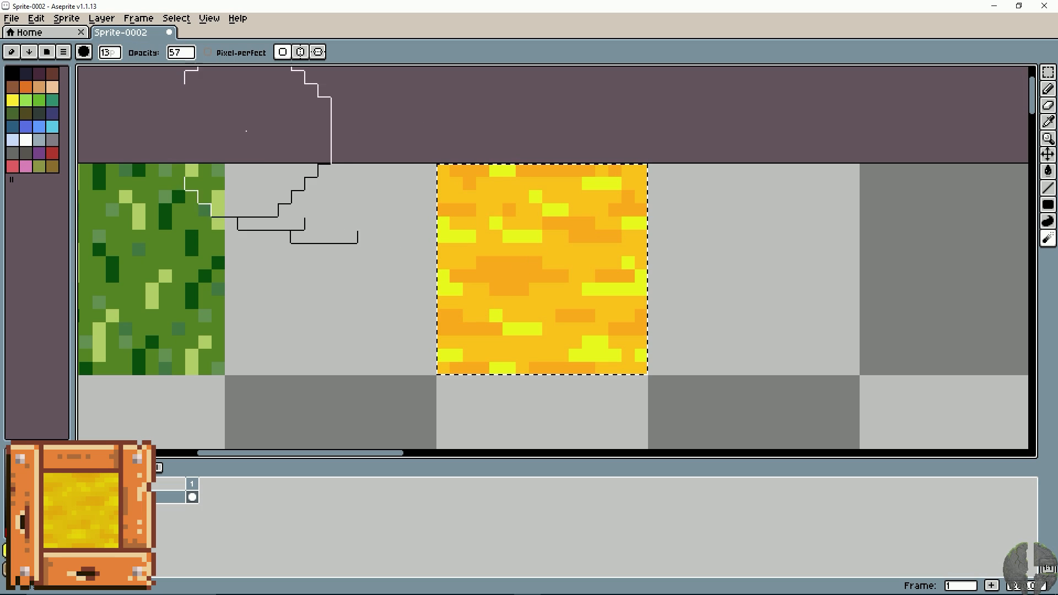
{"action": "left_click", "coordinate": [186, 54]}
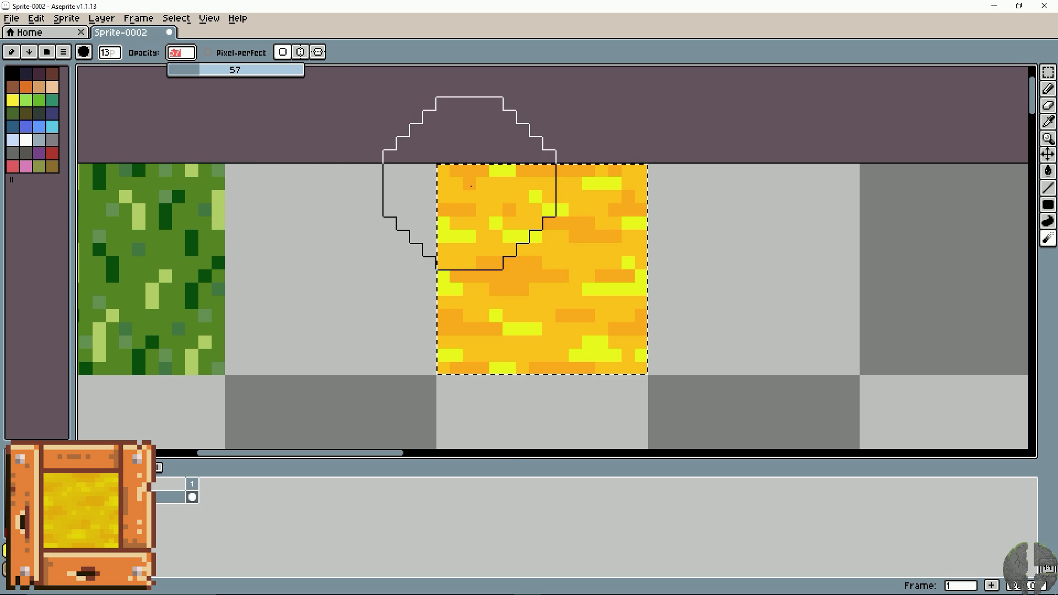
{"action": "left_click_drag", "start_coordinate": [470, 183], "coordinate": [692, 234]}
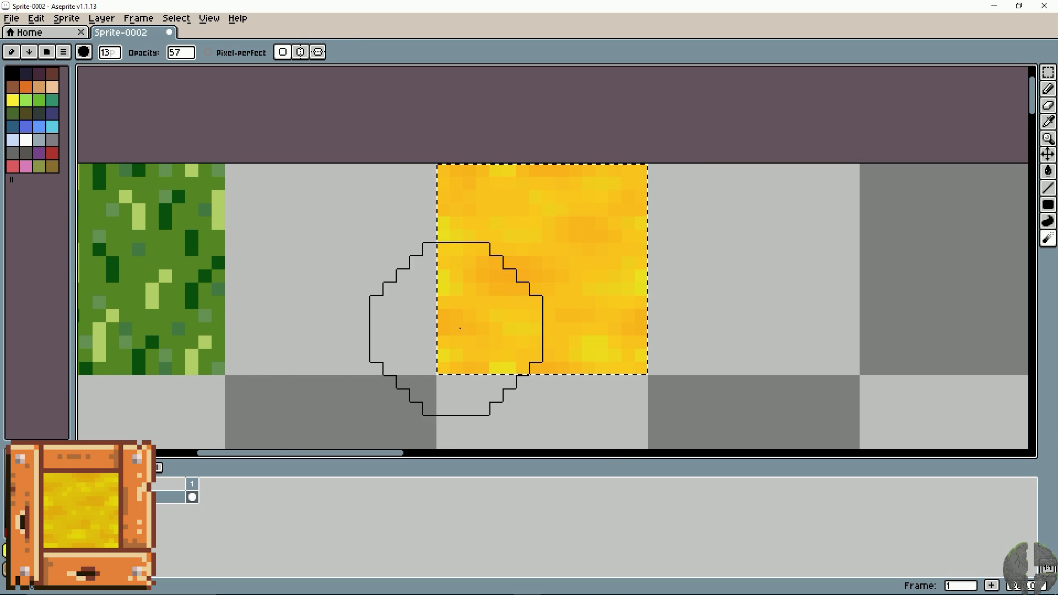
Undo the heaviest blur strokes and blur the yellow tile again more lightly.
{"action": "key", "text": "v"}
{"action": "key", "text": "ctrl+z"}
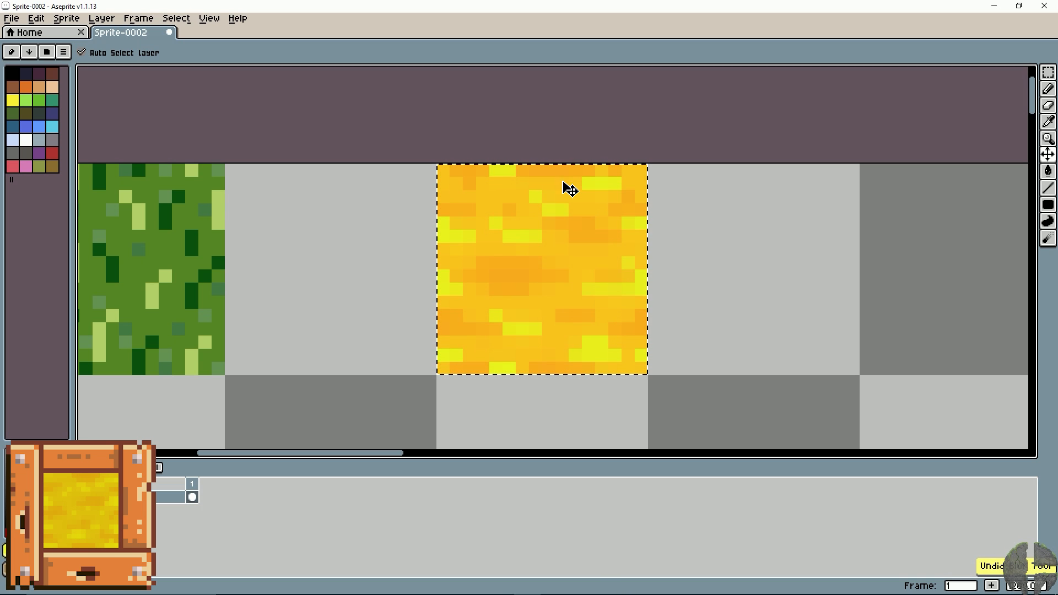
{"action": "key", "text": "r"}
{"action": "key", "text": "v"}
{"action": "key", "text": "r"}
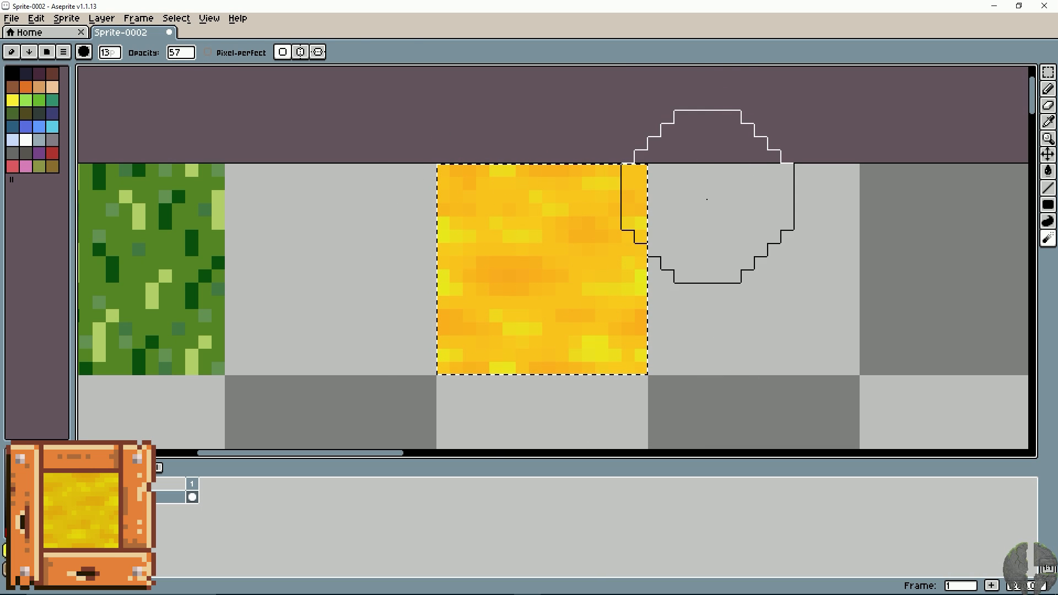
Copy the whole yellow tile into a block three columns wide and two rows high to check its seams, and undo the copies.
{"action": "key", "text": "m"}
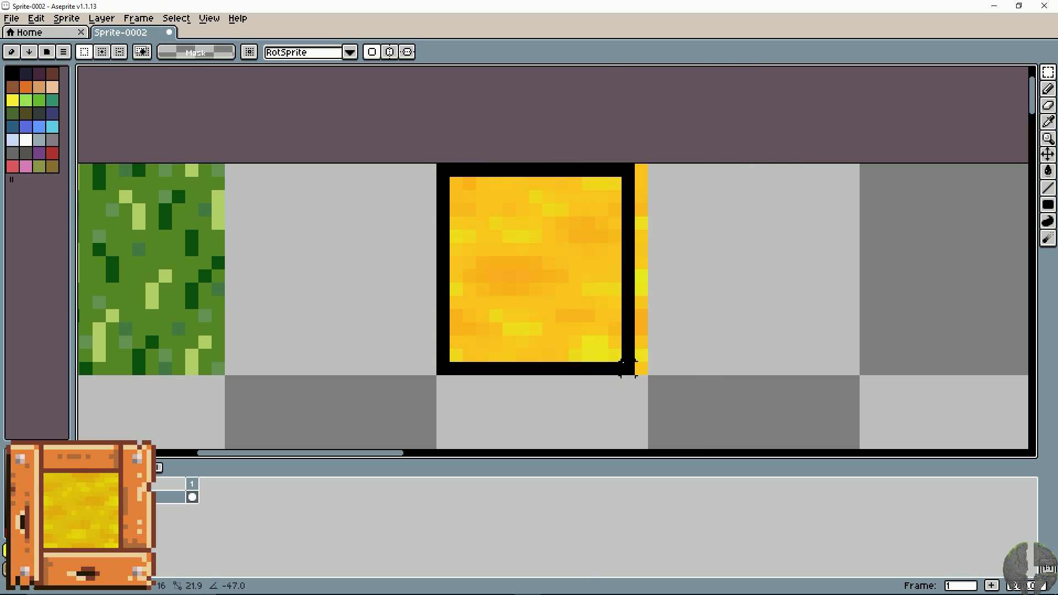
{"action": "key", "text": "space"}
{"action": "left_click_drag", "start_coordinate": [645, 373], "coordinate": [592, 322]}
{"action": "scroll", "coordinate": [503, 328], "scroll_direction": "down", "scroll_amount": 1}
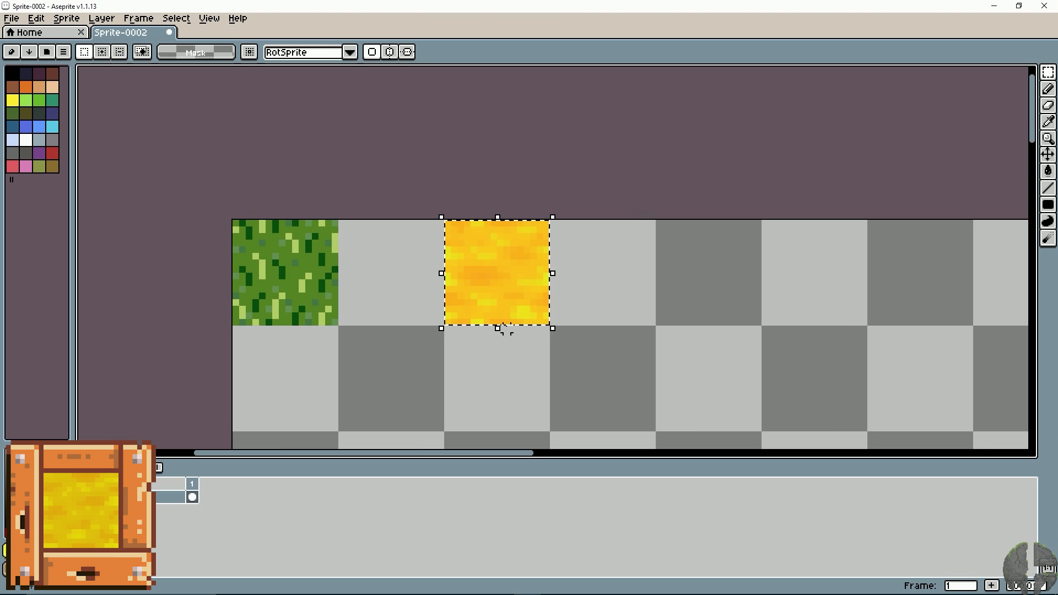
{"action": "key", "text": "space"}
{"action": "left_click_drag", "start_coordinate": [506, 324], "coordinate": [645, 161]}
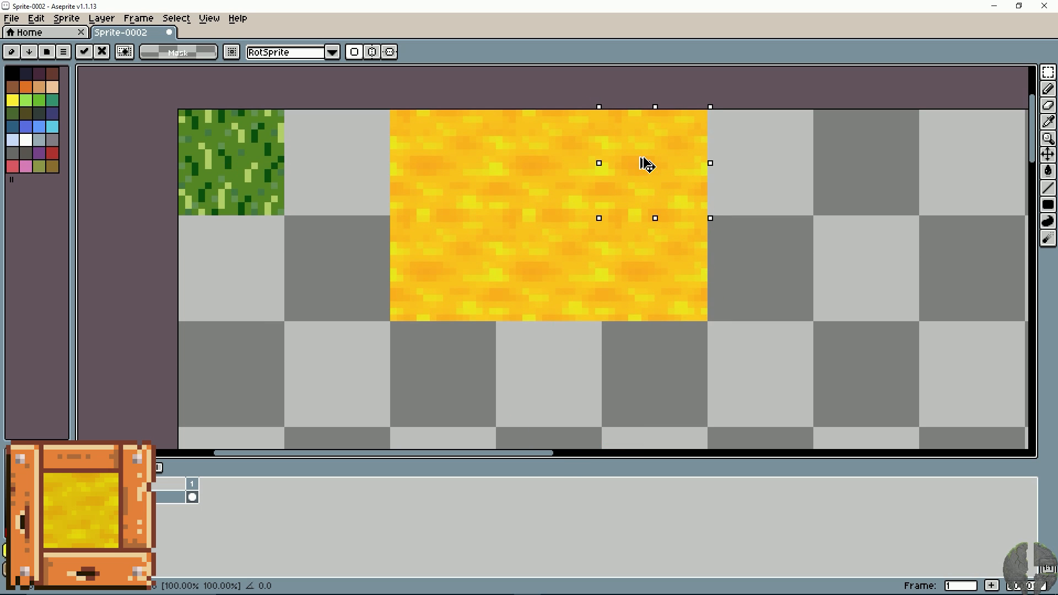
{"action": "scroll", "coordinate": [674, 209], "scroll_direction": "down", "scroll_amount": 2}
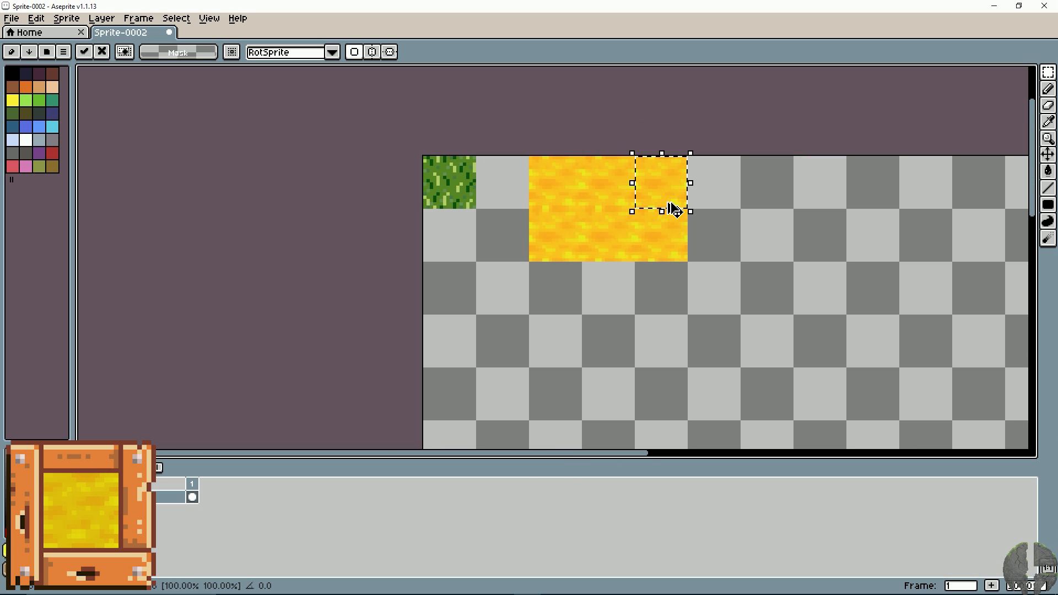
{"action": "left_click", "coordinate": [745, 329]}
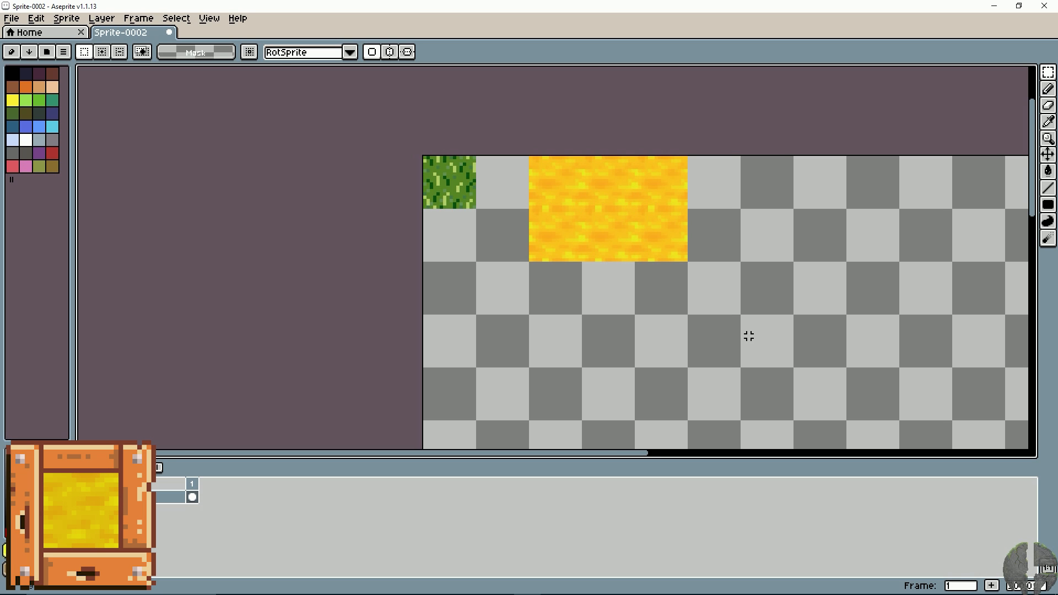
{"action": "scroll", "coordinate": [749, 336], "scroll_direction": "up", "scroll_amount": 2}
{"action": "left_click_drag", "start_coordinate": [593, 241], "coordinate": [638, 316]}
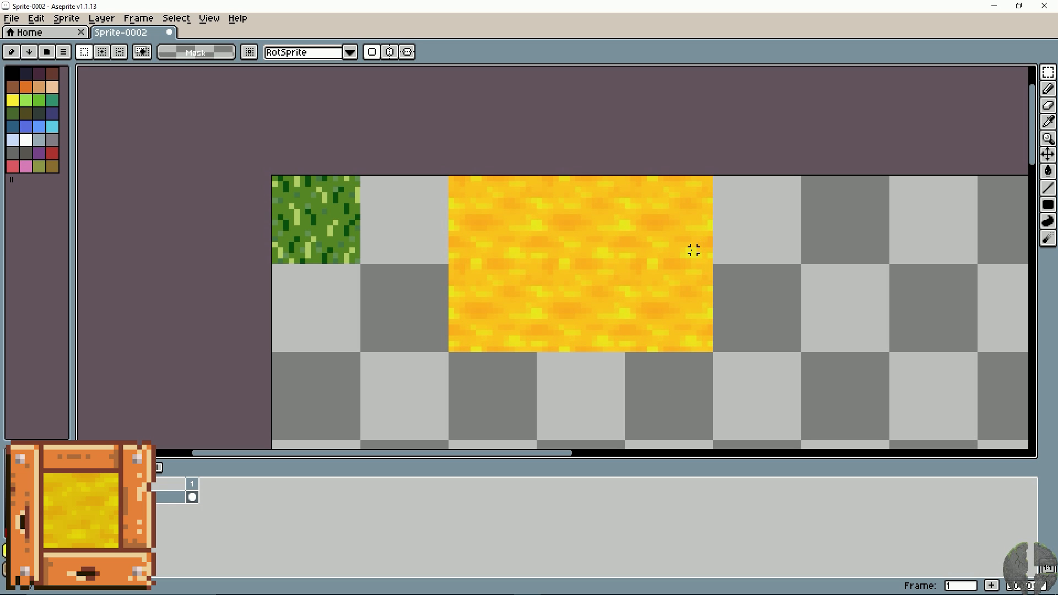
{"action": "key", "text": "ctrl+z"}
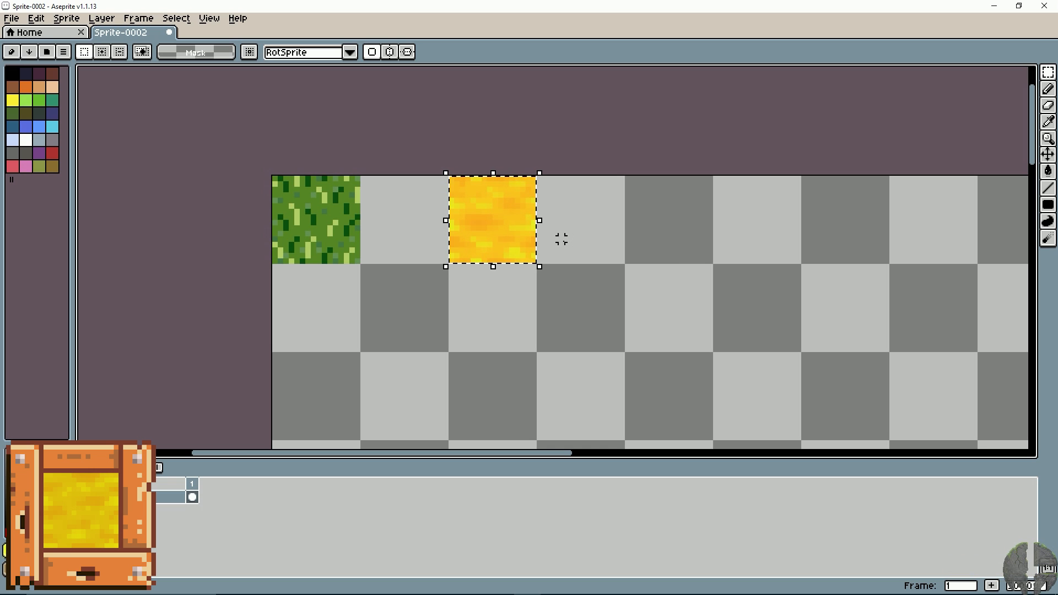
Blur the yellow tile's highlights slightly further.
{"action": "scroll", "coordinate": [561, 238], "scroll_direction": "up", "scroll_amount": 1}
{"action": "scroll", "coordinate": [563, 241], "scroll_direction": "up", "scroll_amount": 3}
{"action": "left_click_drag", "start_coordinate": [597, 264], "coordinate": [737, 368]}
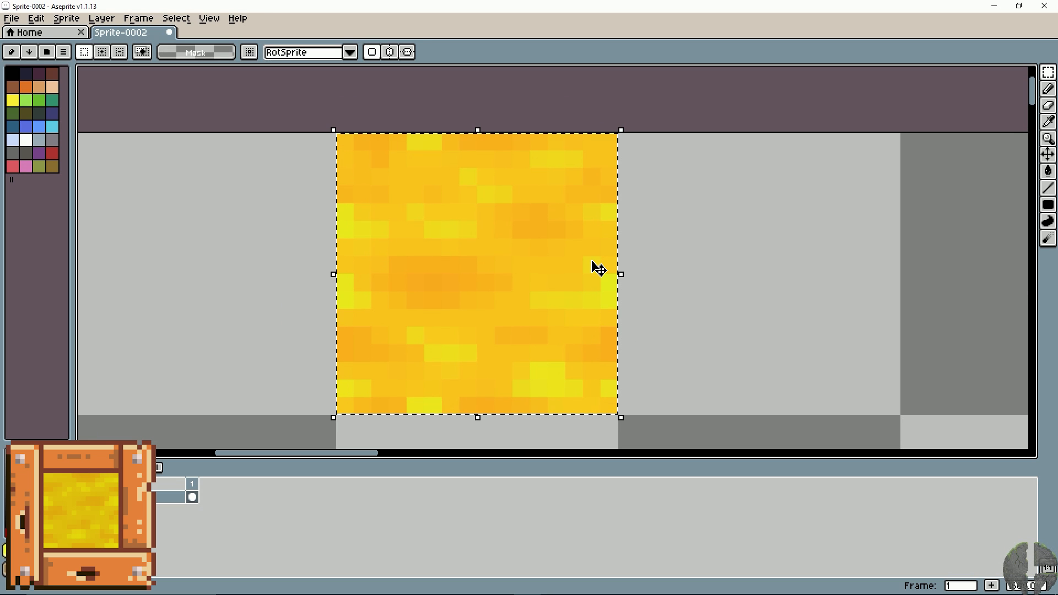
{"action": "left_click", "coordinate": [1049, 238]}
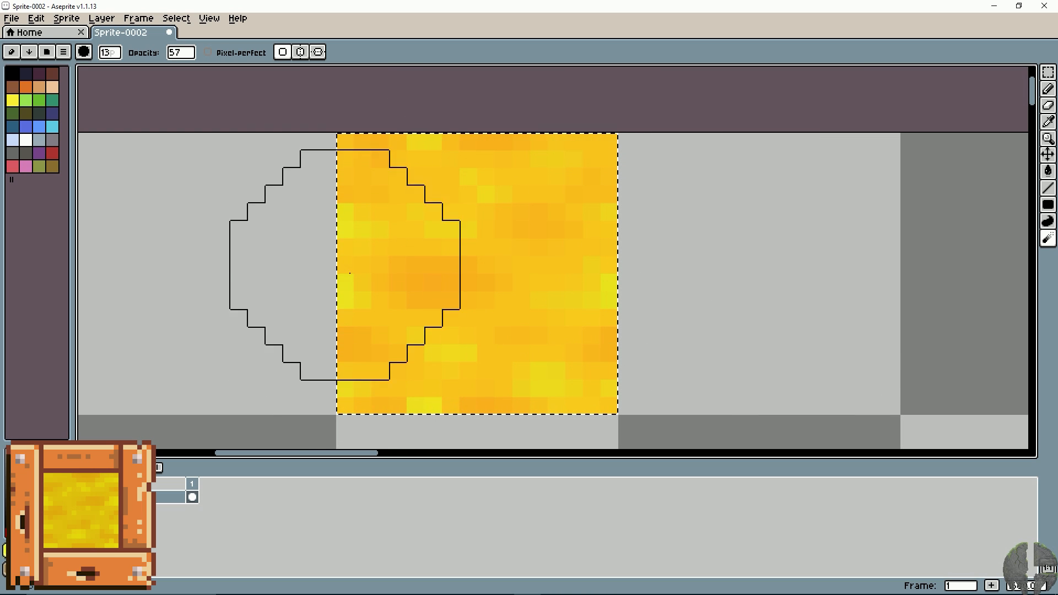
Paint over the bright pixels on the tile's left and right edges near mid-height with sampled orange and yellow tones.
{"action": "key", "text": "i"}
{"action": "key", "text": "b"}
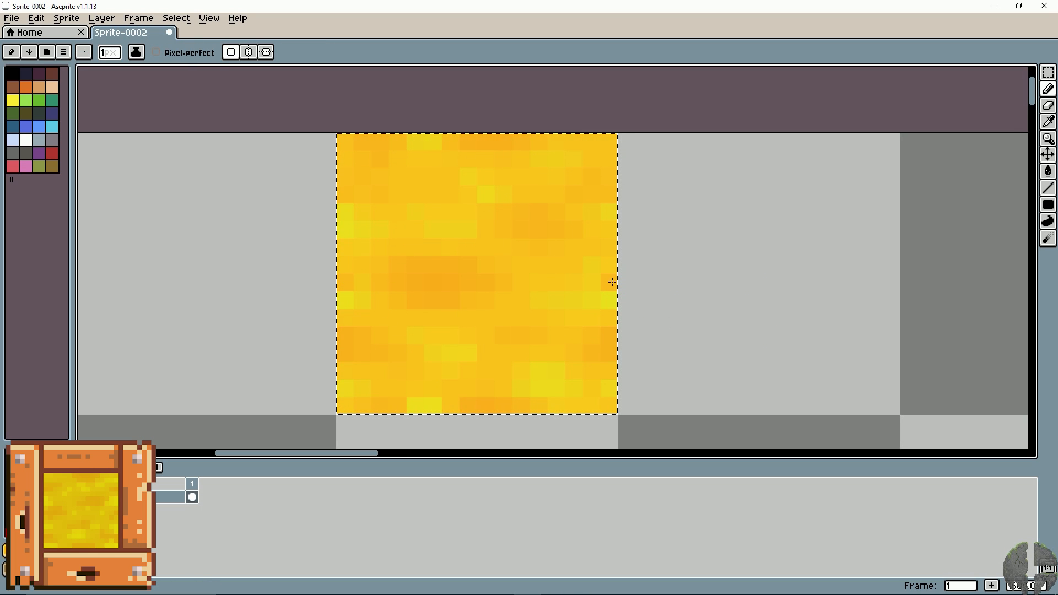
{"action": "key", "text": "ctrl+z"}
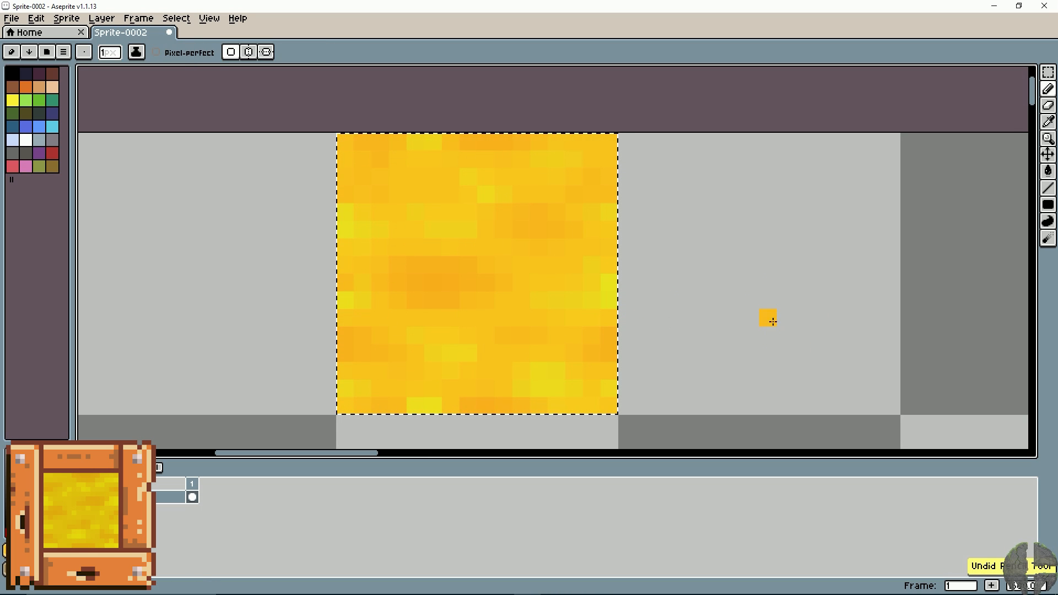
{"action": "key", "text": "i"}
{"action": "key", "text": "b"}
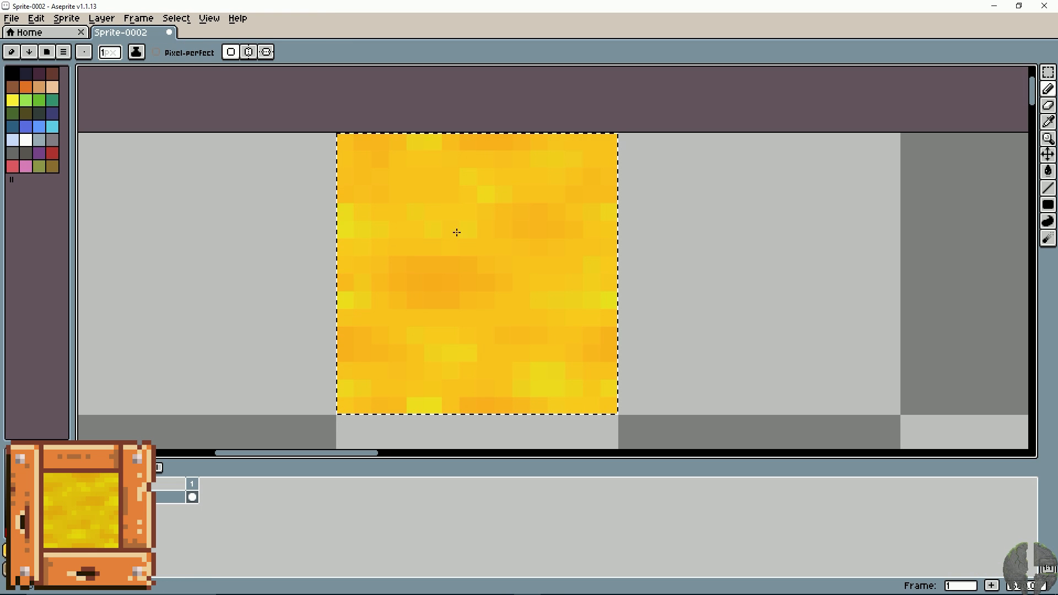
Copy the corrected tile into a two-by-two block to check its seams, and undo the copies.
{"action": "key", "text": "v"}
{"action": "scroll", "coordinate": [581, 258], "scroll_direction": "down", "scroll_amount": 3}
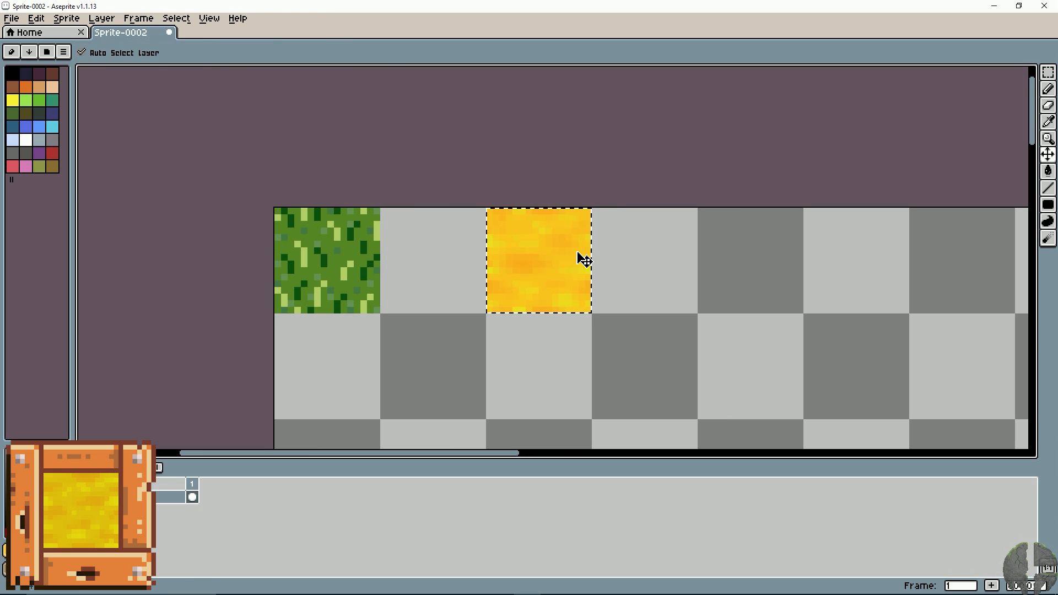
{"action": "left_click_drag", "start_coordinate": [541, 259], "coordinate": [539, 371]}
{"action": "key", "text": "Return"}
{"action": "scroll", "coordinate": [385, 314], "scroll_direction": "down", "scroll_amount": 3}
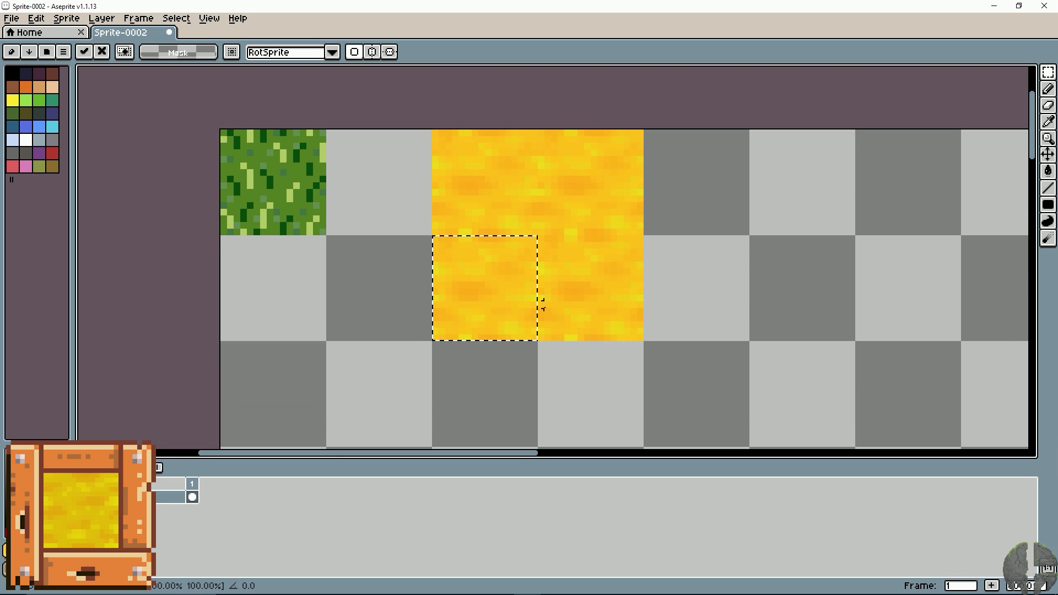
{"action": "left_click", "coordinate": [417, 310]}
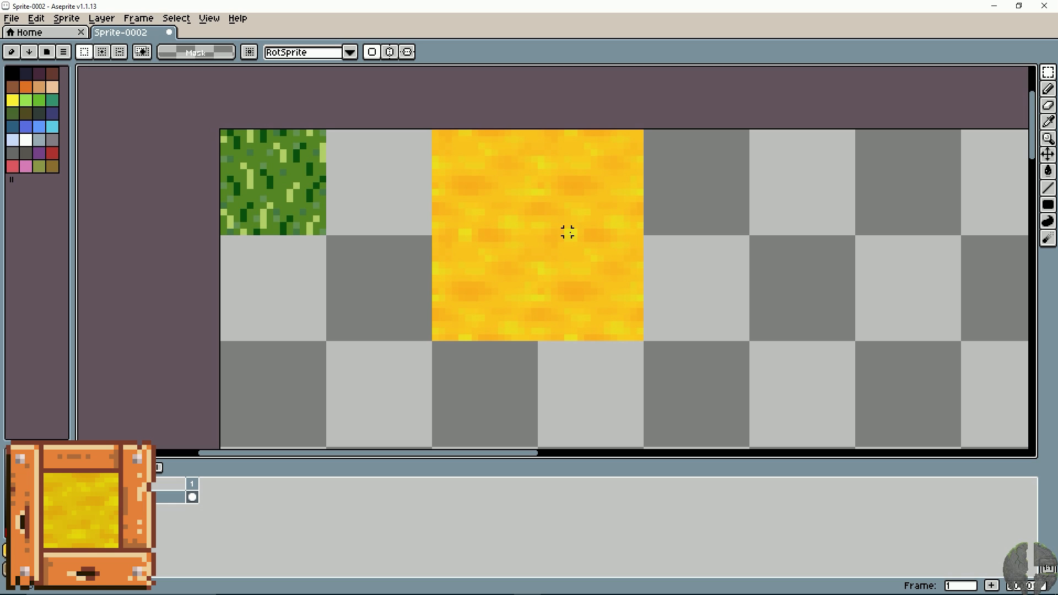
{"action": "key", "text": "ctrl+z"}
{"action": "key", "text": "ctrl+z"}
Sample the base yellow and paint over the two-pixel bright highlight on the tile's bottom edge.
{"action": "left_click_drag", "start_coordinate": [481, 273], "coordinate": [490, 405]}
{"action": "scroll", "coordinate": [549, 341], "scroll_direction": "up", "scroll_amount": 3}
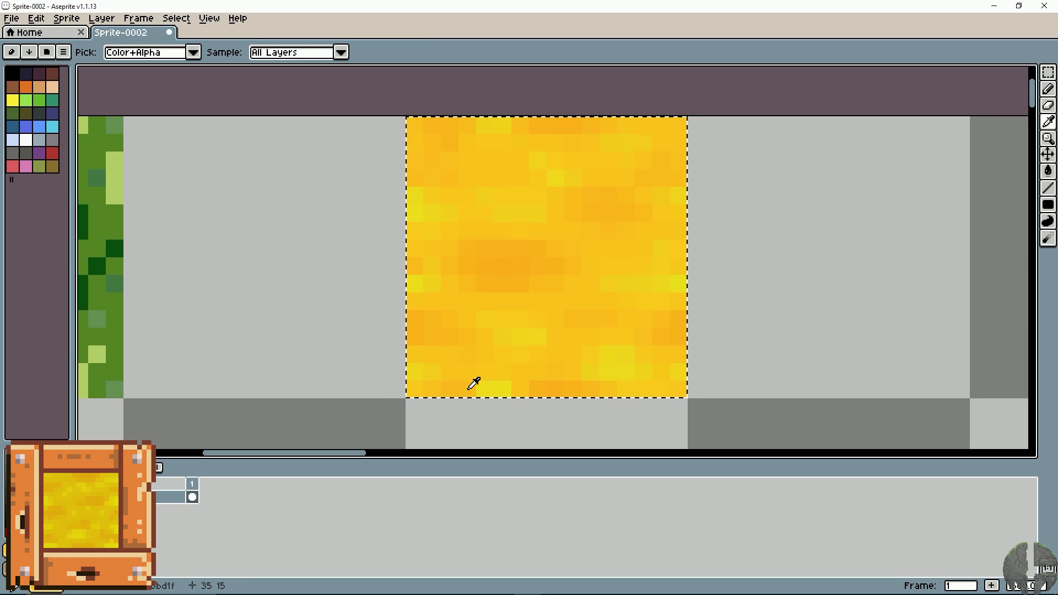
{"action": "left_click", "coordinate": [494, 397]}
{"action": "key", "text": "b"}
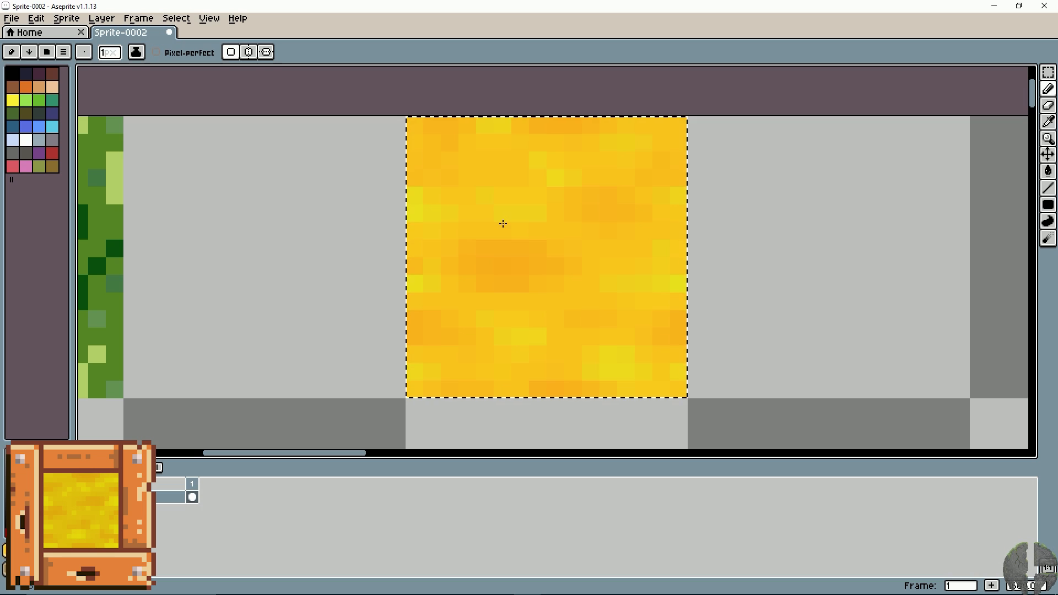
Repeat the retouched tile in a three-column, two-row block to inspect the pattern, and undo the copies.
{"action": "scroll", "coordinate": [504, 223], "scroll_direction": "down", "scroll_amount": 4}
{"action": "key", "text": "m"}
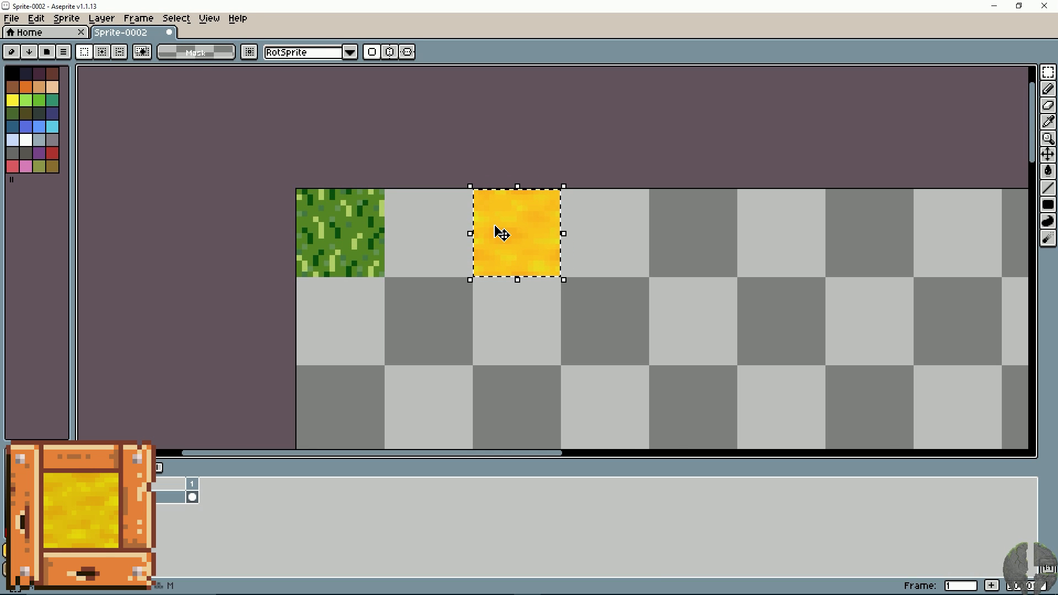
{"action": "left_click_drag", "start_coordinate": [524, 243], "coordinate": [519, 329]}
{"action": "left_click_drag", "start_coordinate": [431, 325], "coordinate": [399, 292]}
{"action": "left_click_drag", "start_coordinate": [485, 300], "coordinate": [661, 203]}
{"action": "key", "text": "Return"}
{"action": "key", "text": "ctrl+d"}
{"action": "left_click_drag", "start_coordinate": [573, 170], "coordinate": [499, 178]}
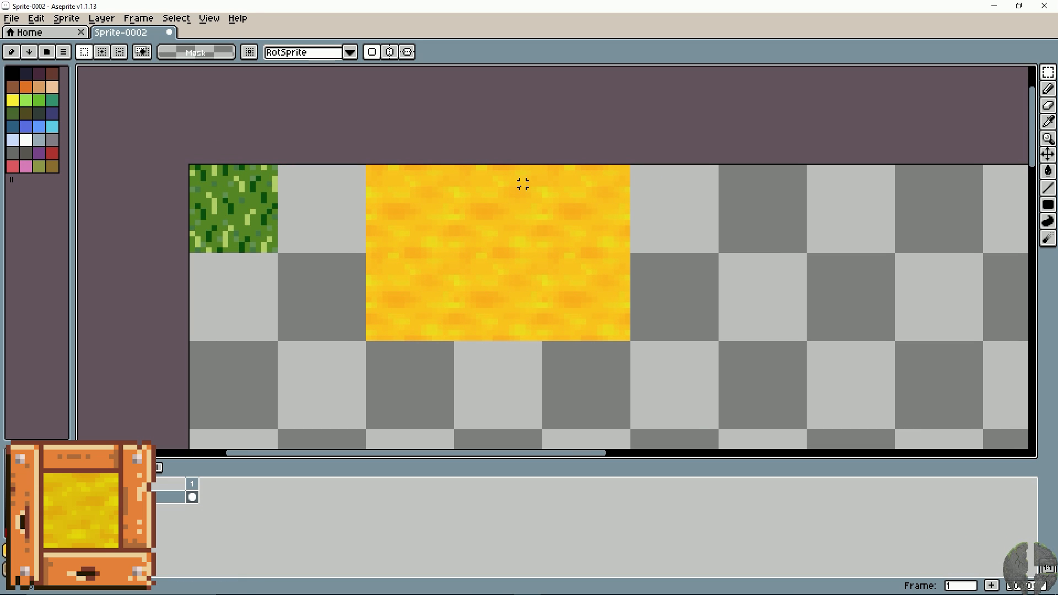
{"action": "scroll", "coordinate": [522, 185], "scroll_direction": "down", "scroll_amount": 6}
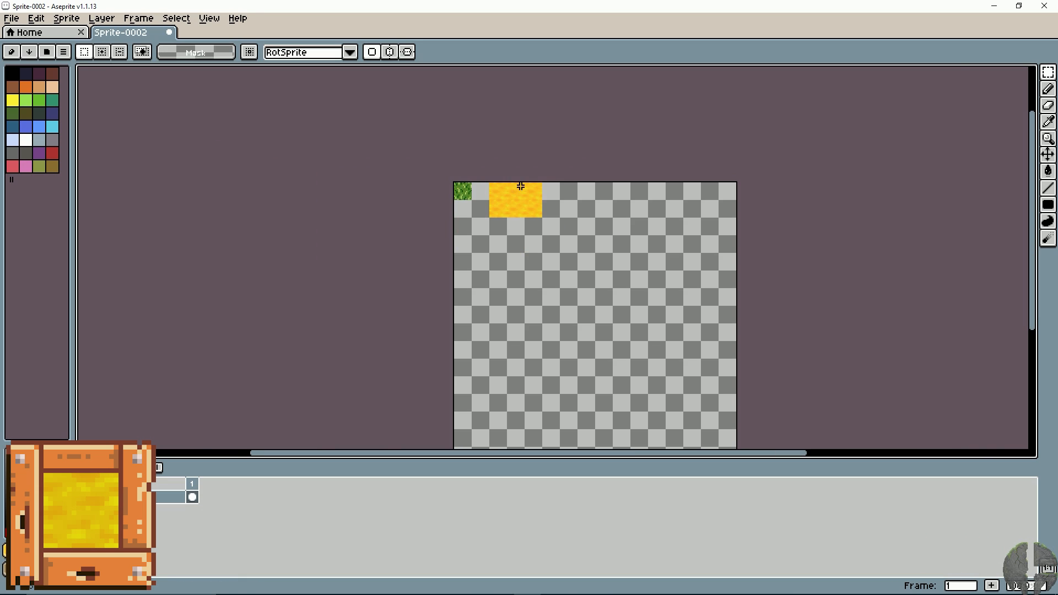
{"action": "scroll", "coordinate": [521, 186], "scroll_direction": "up", "scroll_amount": 1}
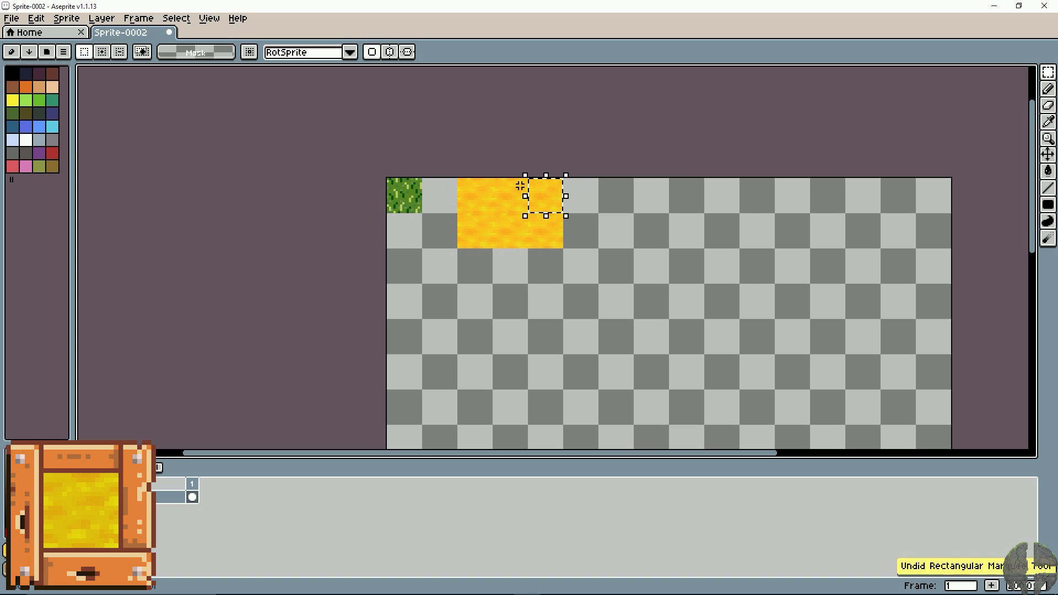
{"action": "key", "text": "ctrl+z"}
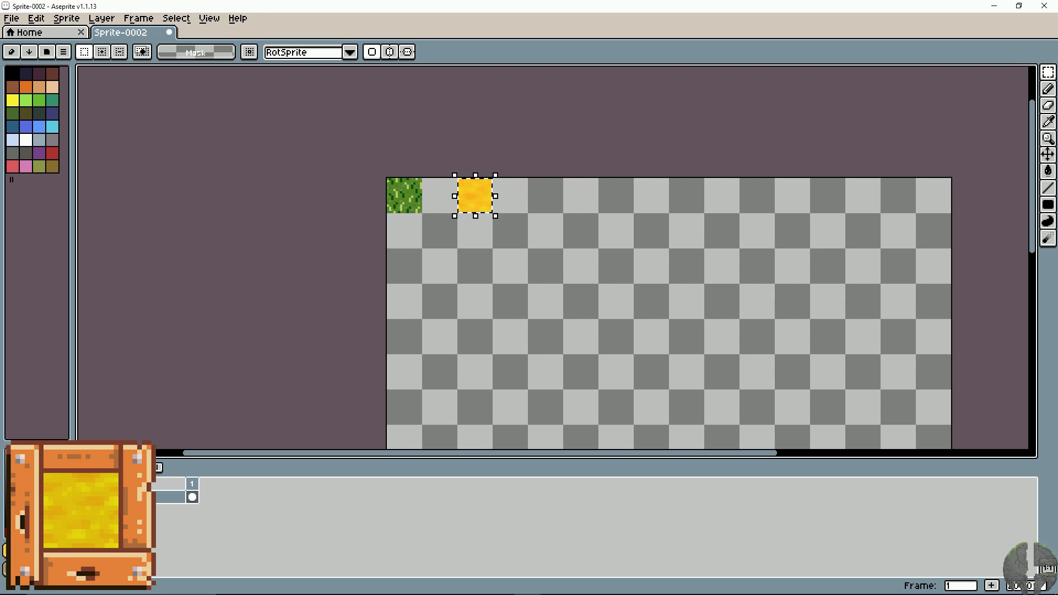
{"action": "left_click_drag", "start_coordinate": [529, 190], "coordinate": [589, 251]}
{"action": "scroll", "coordinate": [591, 252], "scroll_direction": "up", "scroll_amount": 1}
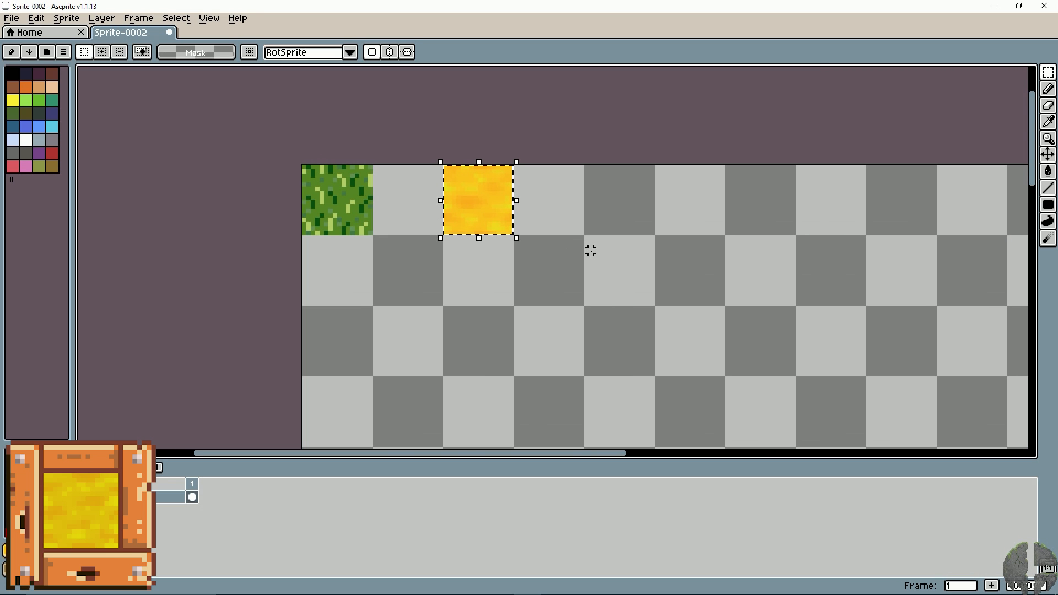
{"action": "left_click_drag", "start_coordinate": [578, 236], "coordinate": [666, 192]}
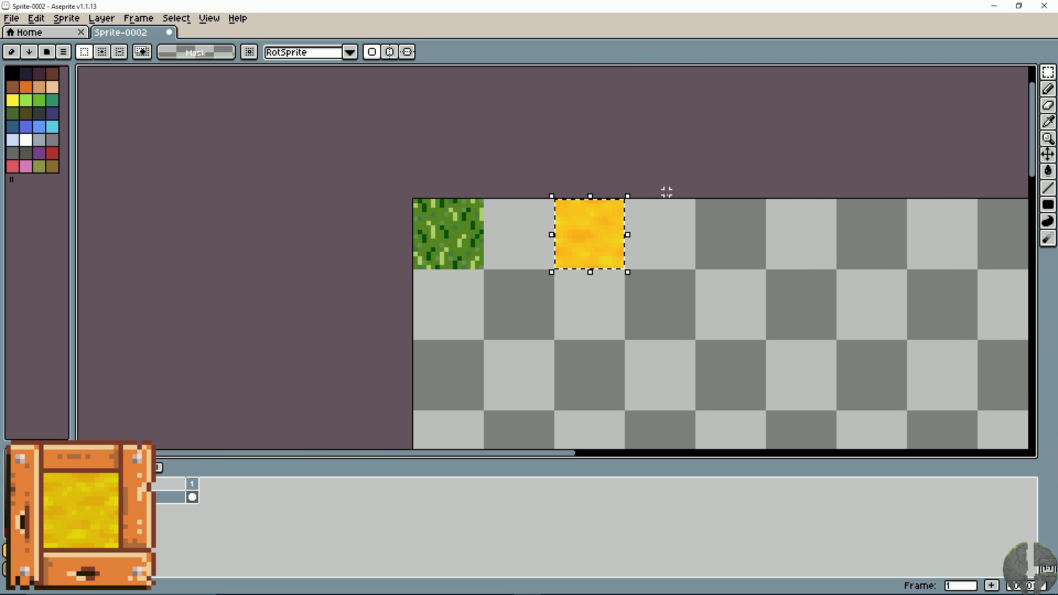
{"action": "scroll", "coordinate": [666, 191], "scroll_direction": "up", "scroll_amount": 1}
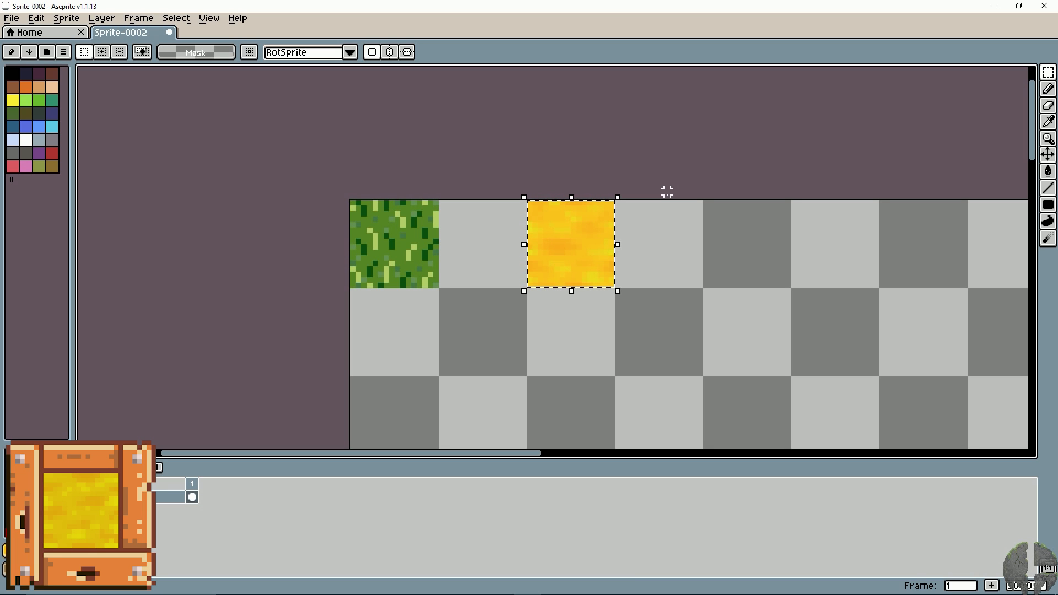
{"action": "scroll", "coordinate": [666, 192], "scroll_direction": "up", "scroll_amount": 1}
{"action": "left_click_drag", "start_coordinate": [530, 228], "coordinate": [600, 227]}
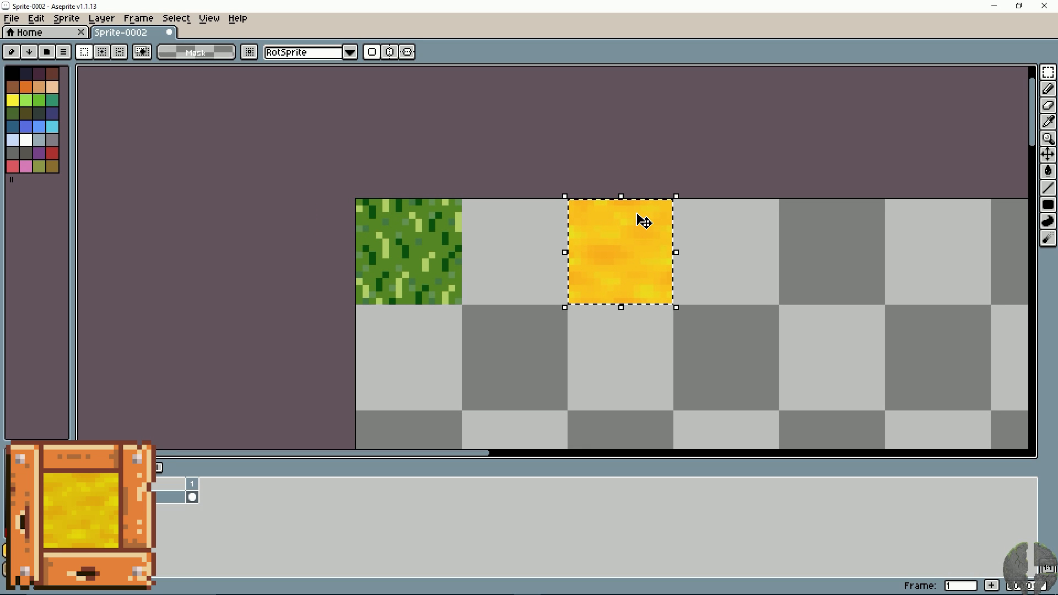
{"action": "left_click_drag", "start_coordinate": [571, 248], "coordinate": [486, 192]}
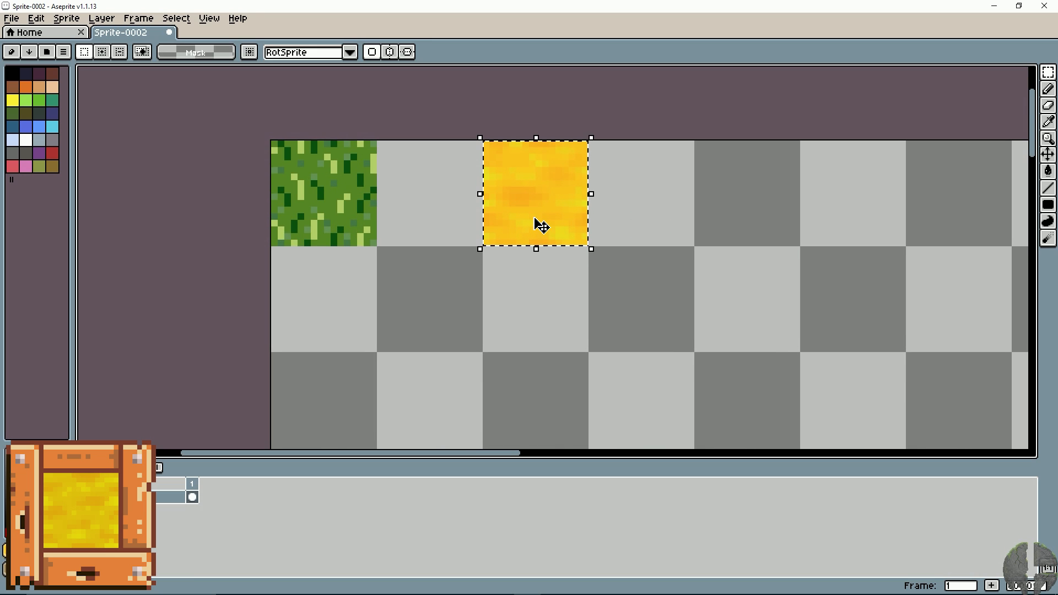
Copy the yellow tile into a block two columns wide and three rows high, and delete the extra floating copy.
{"action": "left_click_drag", "start_coordinate": [553, 207], "coordinate": [547, 307]}
{"action": "key", "text": "ctrl+z"}
{"action": "left_click_drag", "start_coordinate": [550, 193], "coordinate": [551, 384]}
{"action": "key", "text": "ctrl+z"}
{"action": "left_click_drag", "start_coordinate": [537, 209], "coordinate": [791, 193]}
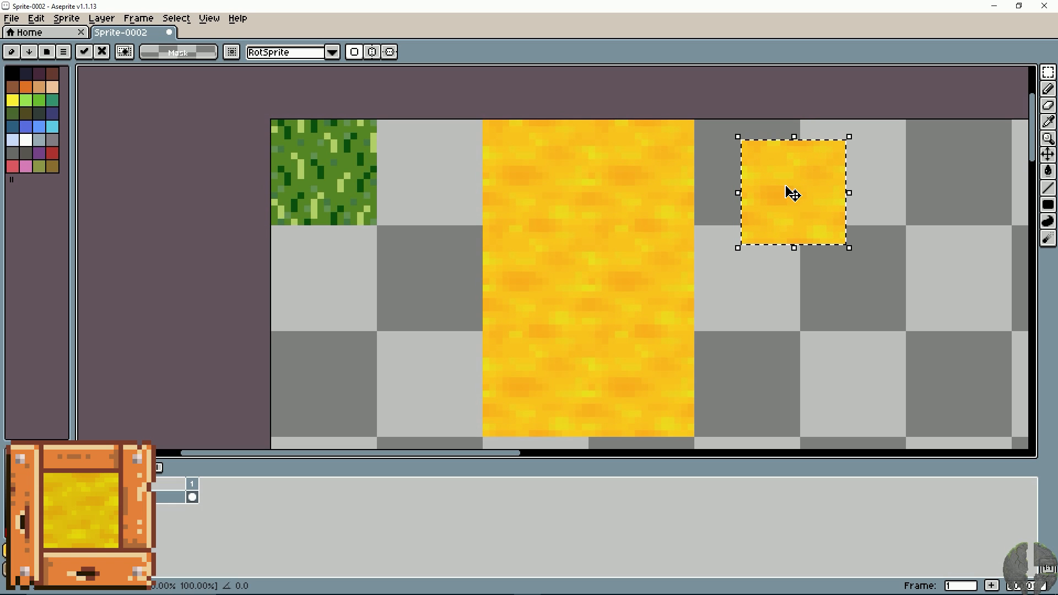
{"action": "key", "text": "Delete"}
{"action": "key", "text": "space"}
{"action": "left_click_drag", "start_coordinate": [557, 263], "coordinate": [577, 242]}
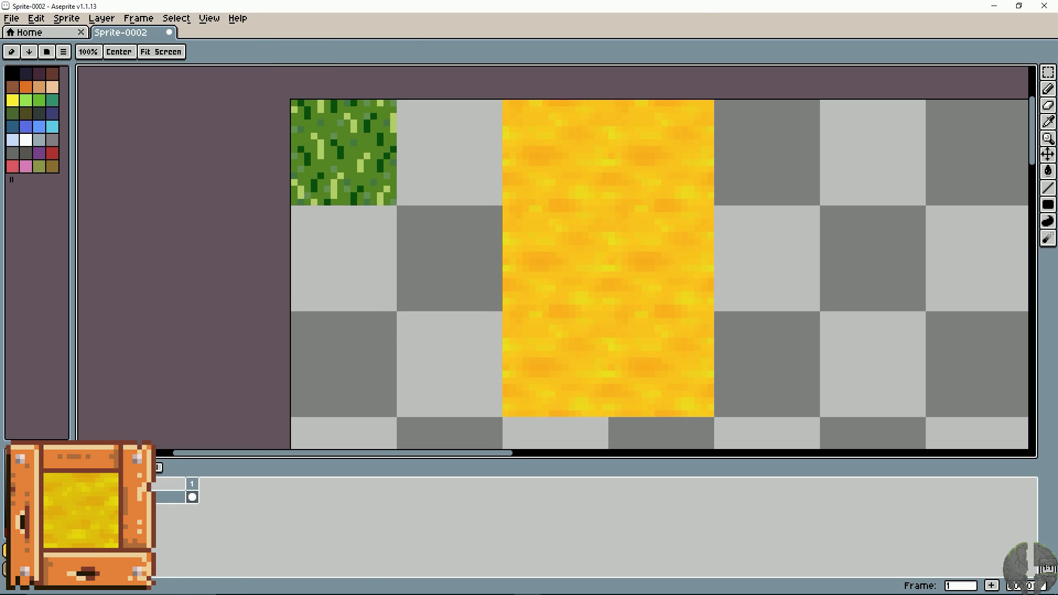
Copy the green grass tile into a three-row column beside the yellow block, leaving copies to extend the grass area.
{"action": "left_click_drag", "start_coordinate": [293, 103], "coordinate": [406, 215]}
{"action": "left_click", "coordinate": [374, 184]}
{"action": "left_click_drag", "start_coordinate": [375, 184], "coordinate": [465, 359]}
{"action": "left_click_drag", "start_coordinate": [296, 307], "coordinate": [394, 105]}
{"action": "left_click_drag", "start_coordinate": [353, 185], "coordinate": [462, 179]}
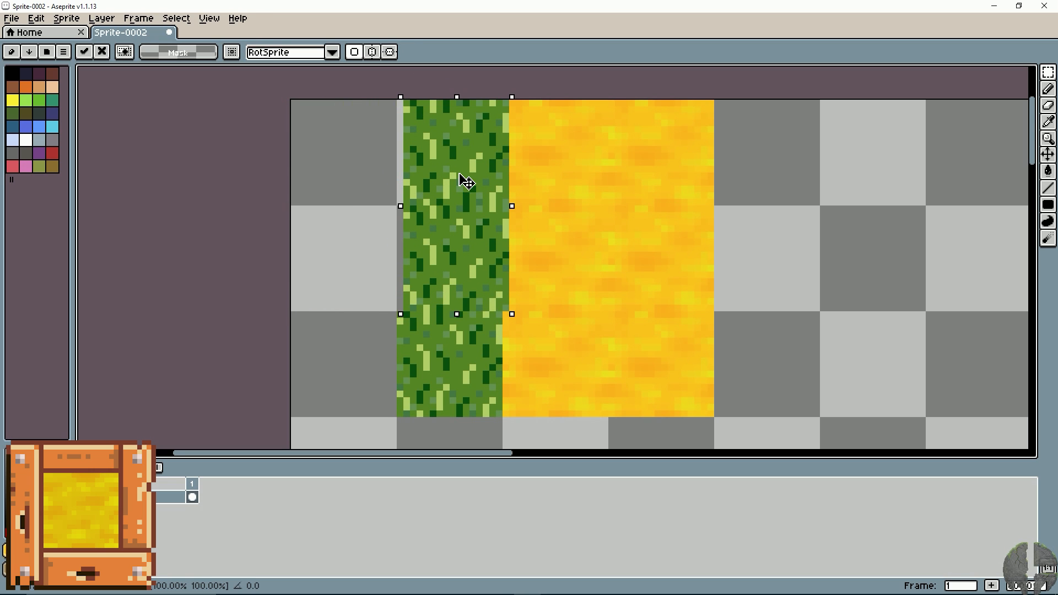
Copy the three-row grass column until two columns of grass flank each side of the yellow block.
{"action": "left_click", "coordinate": [400, 103]}
{"action": "left_click_drag", "start_coordinate": [400, 103], "coordinate": [501, 416]}
{"action": "left_click_drag", "start_coordinate": [465, 326], "coordinate": [743, 255]}
{"action": "left_click", "coordinate": [846, 238]}
{"action": "left_click_drag", "start_coordinate": [595, 258], "coordinate": [655, 261]}
{"action": "key", "text": "m"}
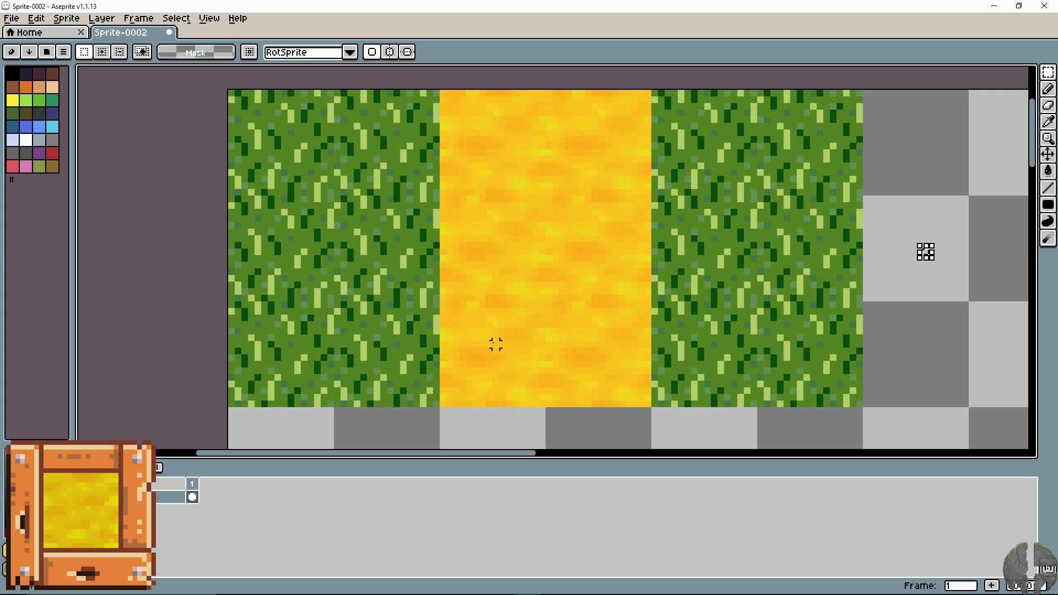
Replace the grass's base green #568825 with the brighter green #6aac28.
{"action": "key", "text": "alt"}
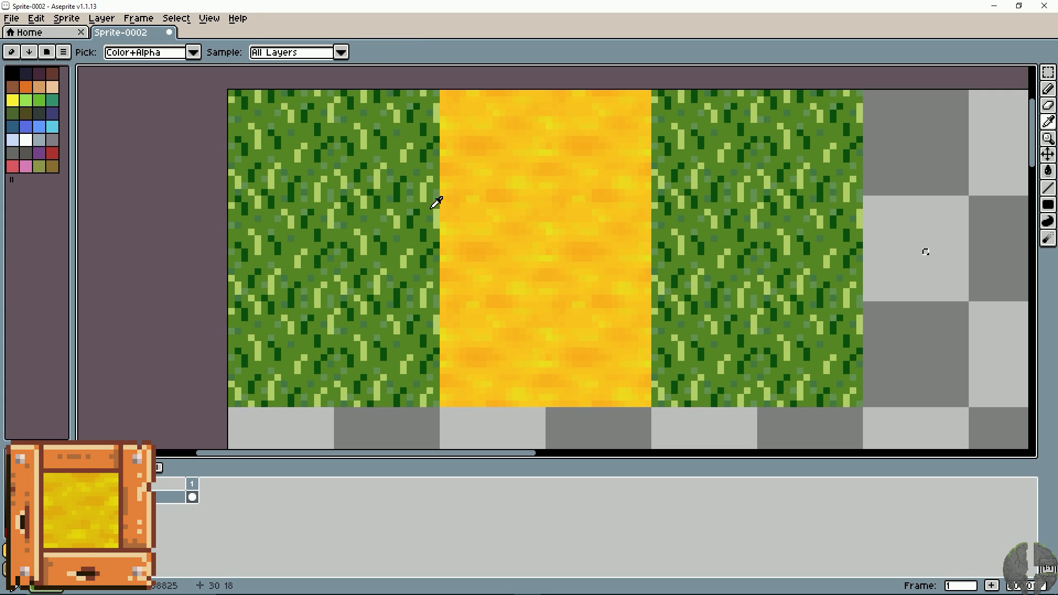
{"action": "scroll", "coordinate": [490, 318], "scroll_direction": "up", "scroll_amount": 1}
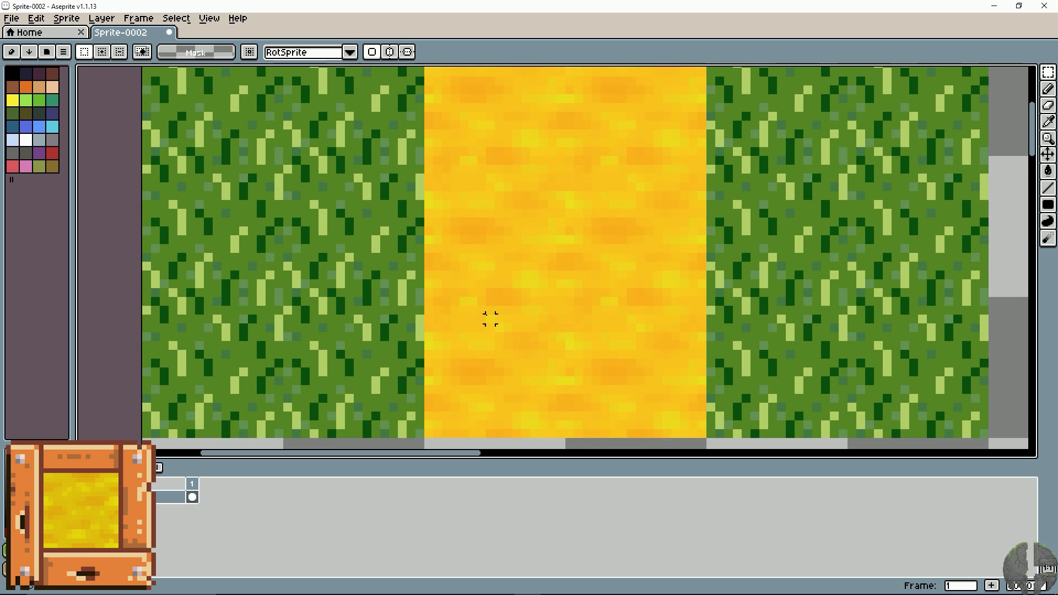
{"action": "left_click_drag", "start_coordinate": [486, 315], "coordinate": [482, 347]}
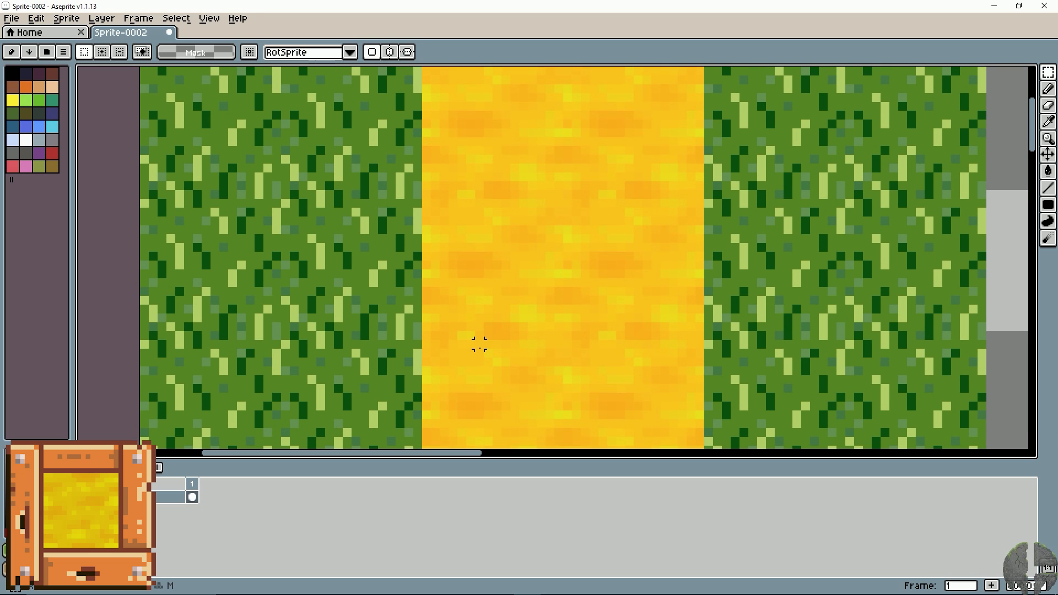
{"action": "scroll", "coordinate": [479, 345], "scroll_direction": "down", "scroll_amount": 2}
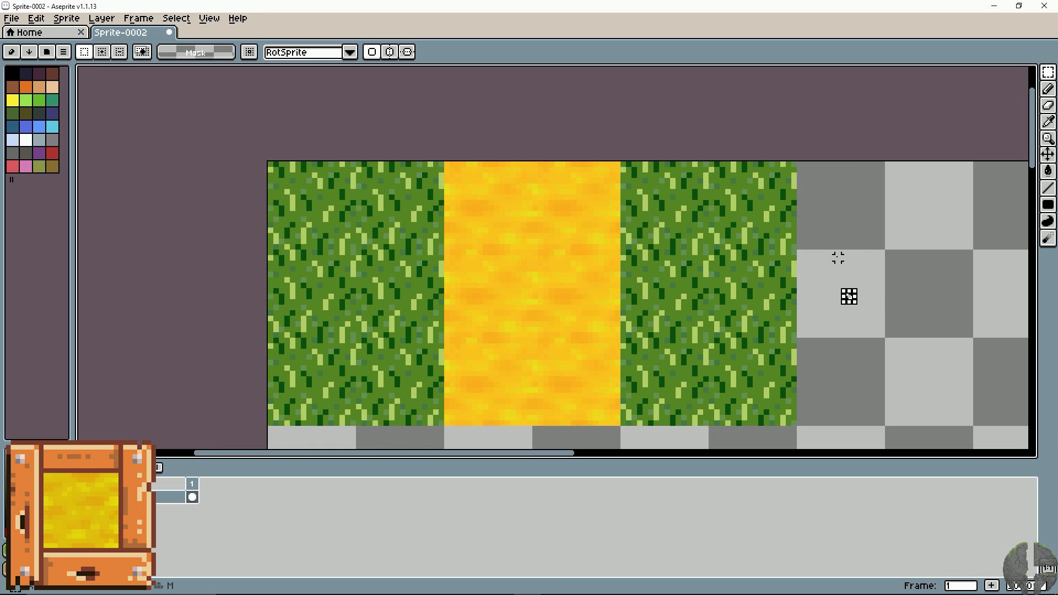
{"action": "key", "text": "alt"}
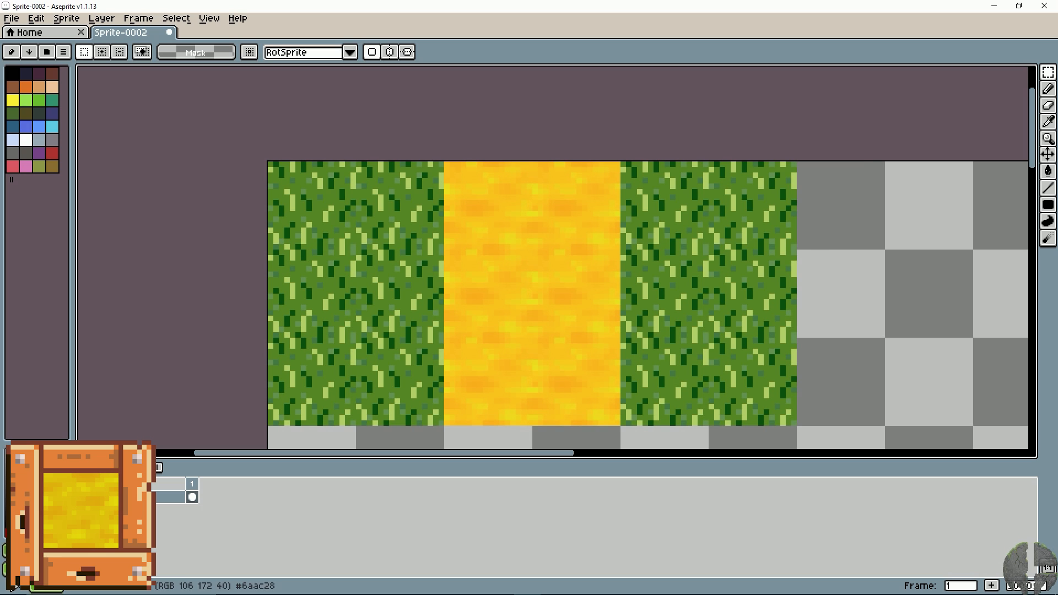
{"action": "key", "text": "shift+r"}
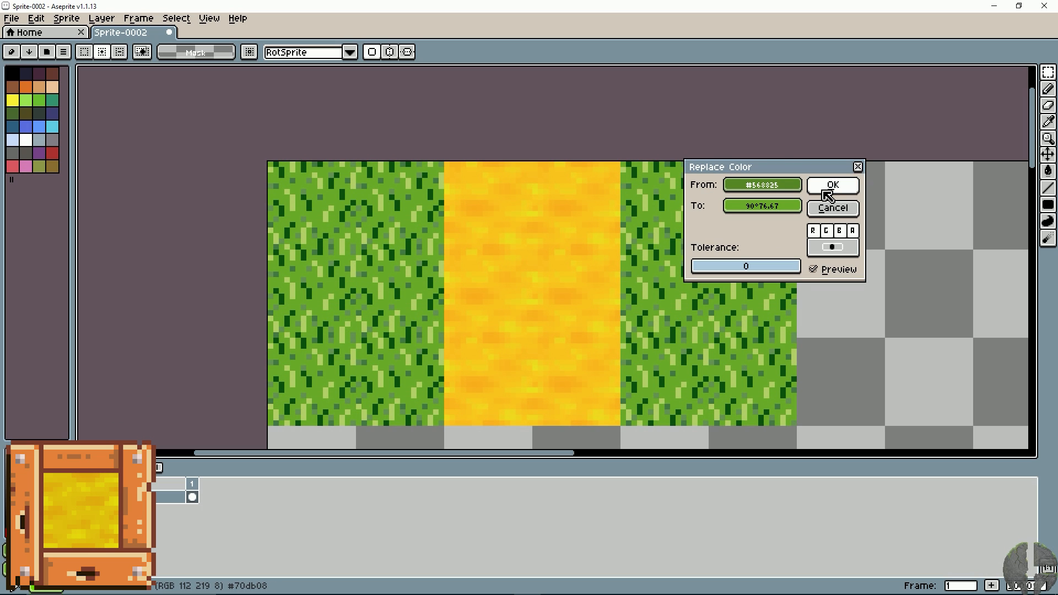
{"action": "left_click", "coordinate": [829, 194]}
Replace the grass's light blade color #b3d068 with a green of hue 109°, saturation 50 and value 85.
{"action": "key", "text": "i"}
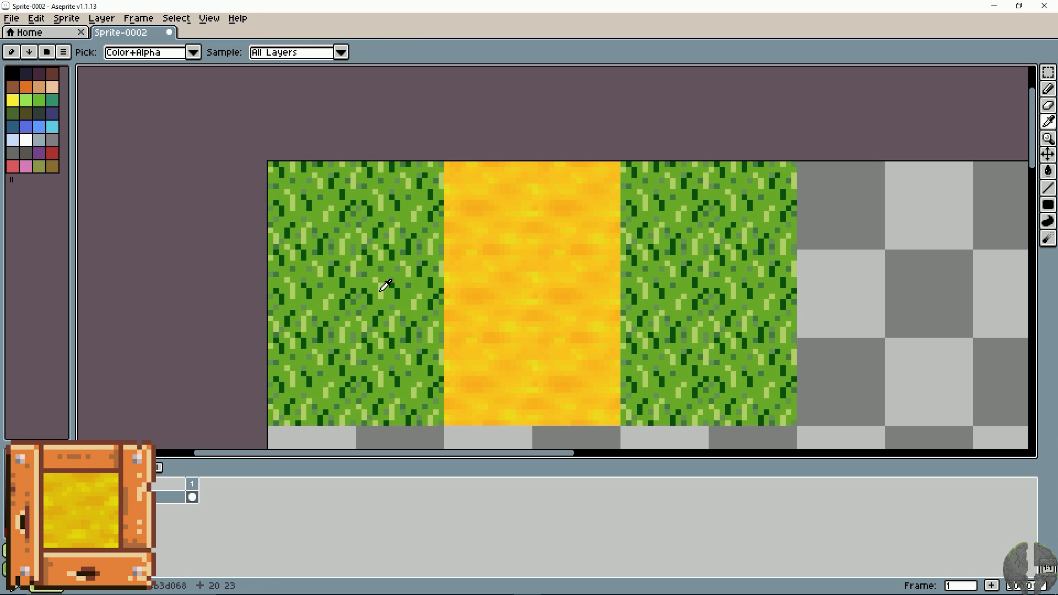
{"action": "key", "text": "m"}
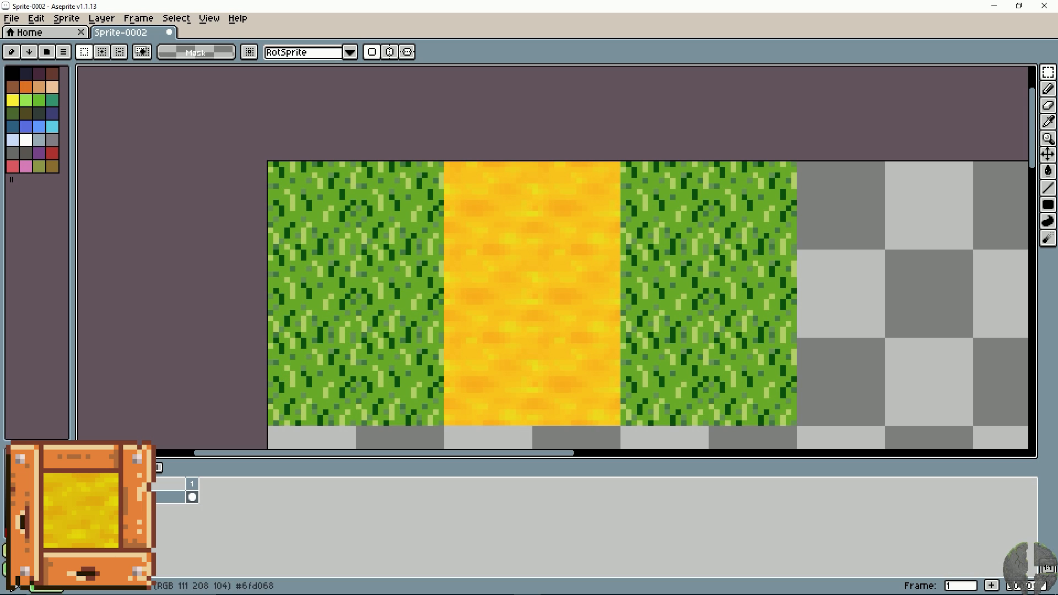
{"action": "key", "text": "shift+r"}
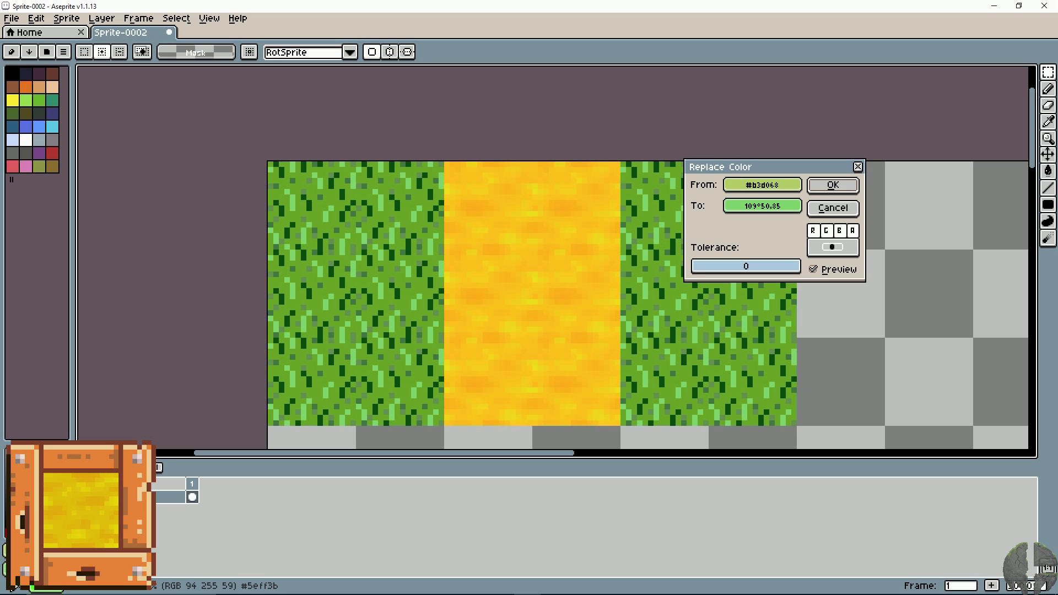
{"action": "left_click", "coordinate": [815, 187]}
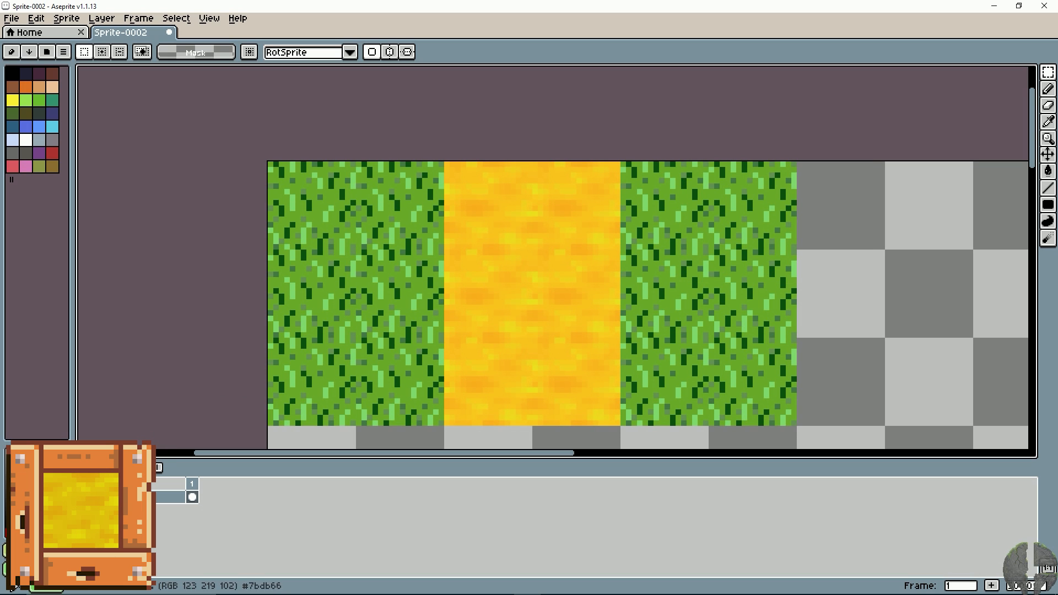
Replace the light blade green #81db6c with a more saturated green of hue 109°, saturation 67 and value 90.
{"action": "key", "text": "shift+r"}
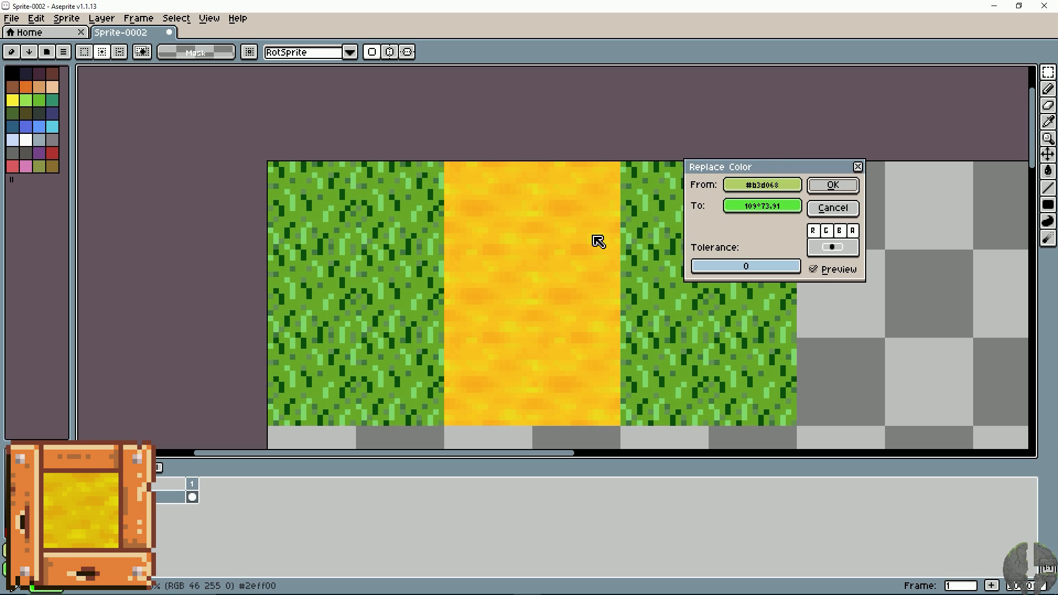
{"action": "left_click", "coordinate": [832, 208]}
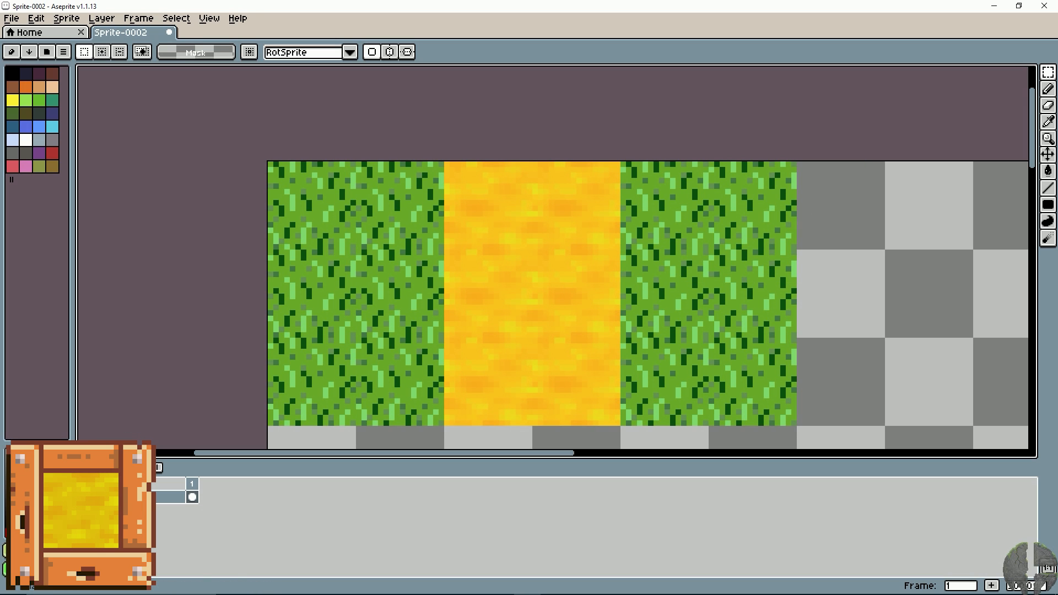
{"action": "left_click", "coordinate": [325, 303], "text": "alt"}
{"action": "key", "text": "shift+r"}
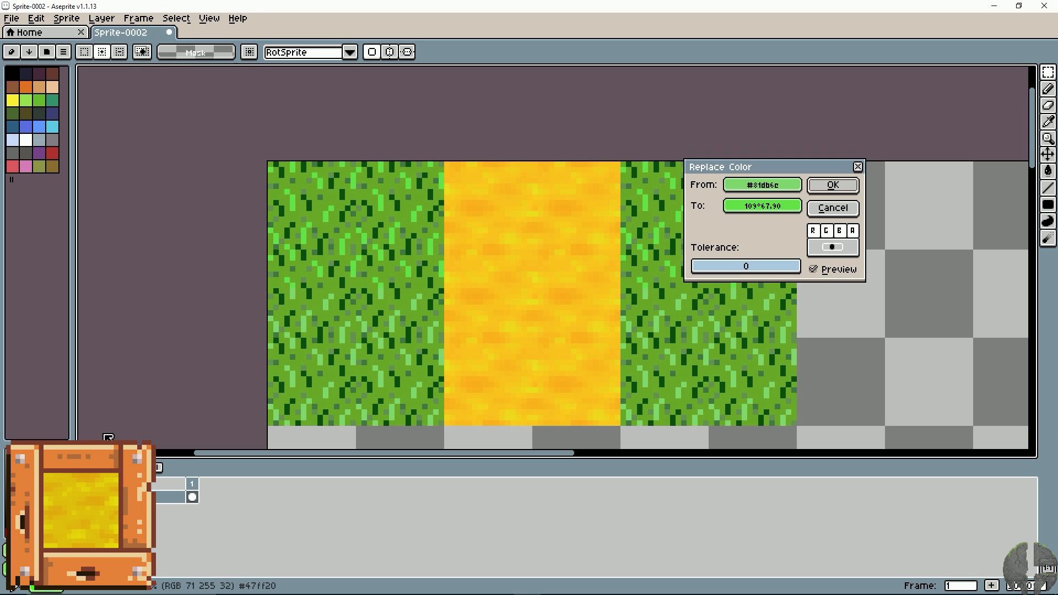
{"action": "left_click", "coordinate": [849, 189]}
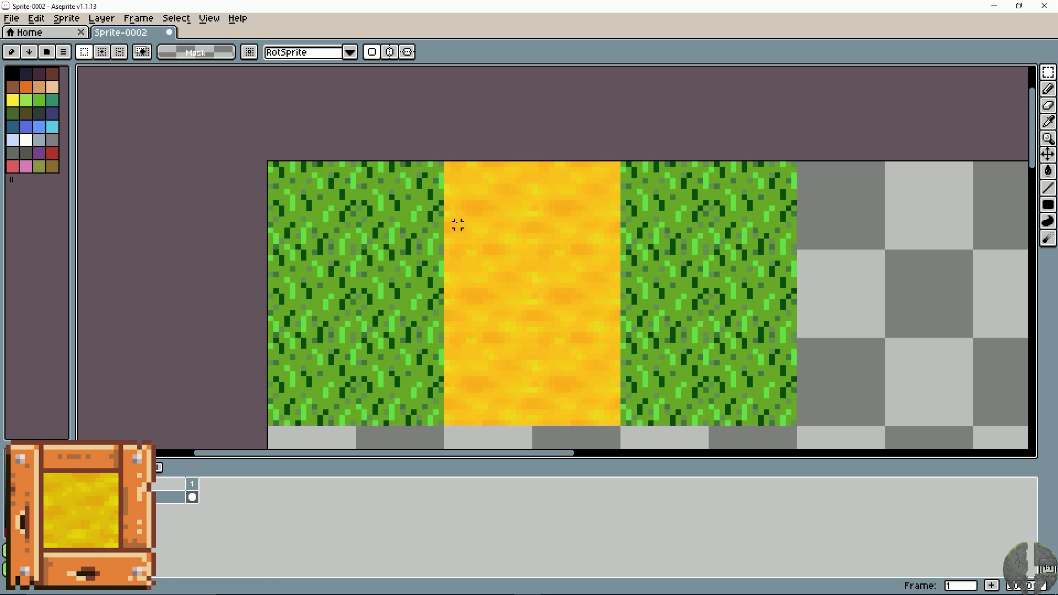
{"action": "left_click", "coordinate": [408, 247], "text": "alt"}
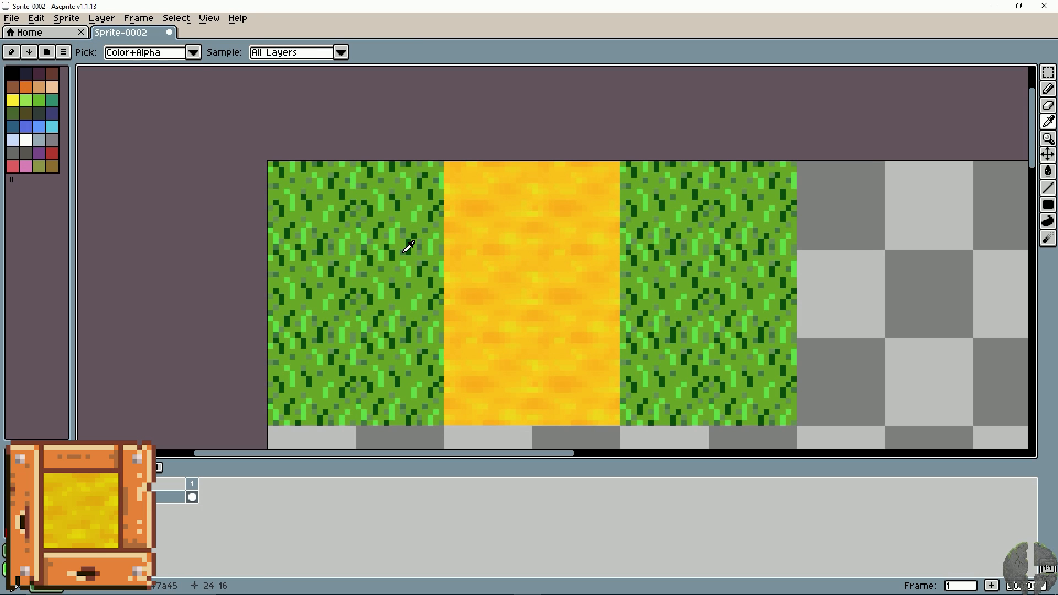
{"action": "key", "text": "shift+r"}
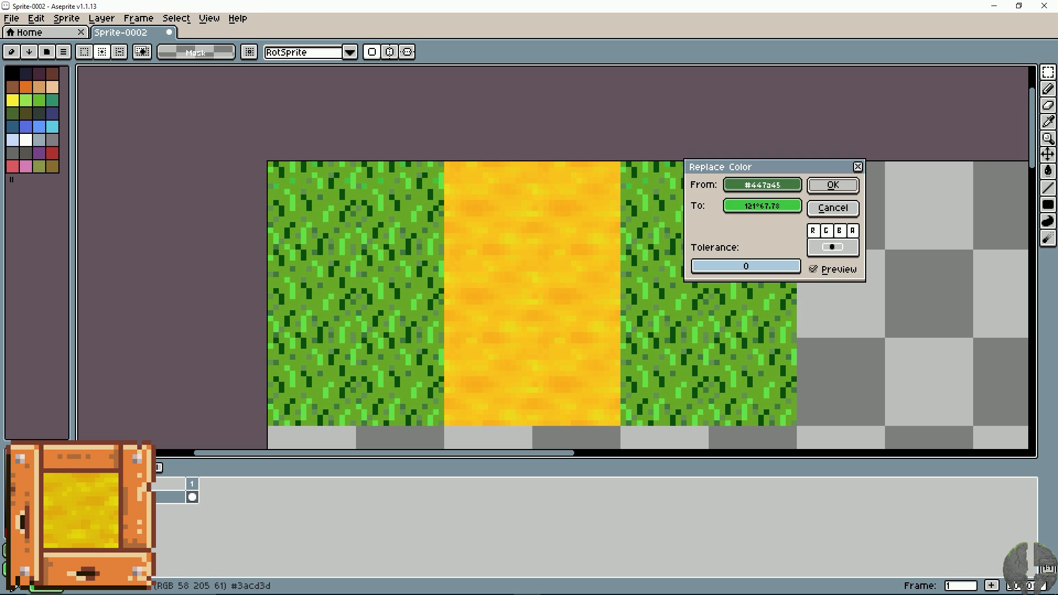
{"action": "left_click", "coordinate": [833, 209]}
{"action": "key", "text": "alt"}
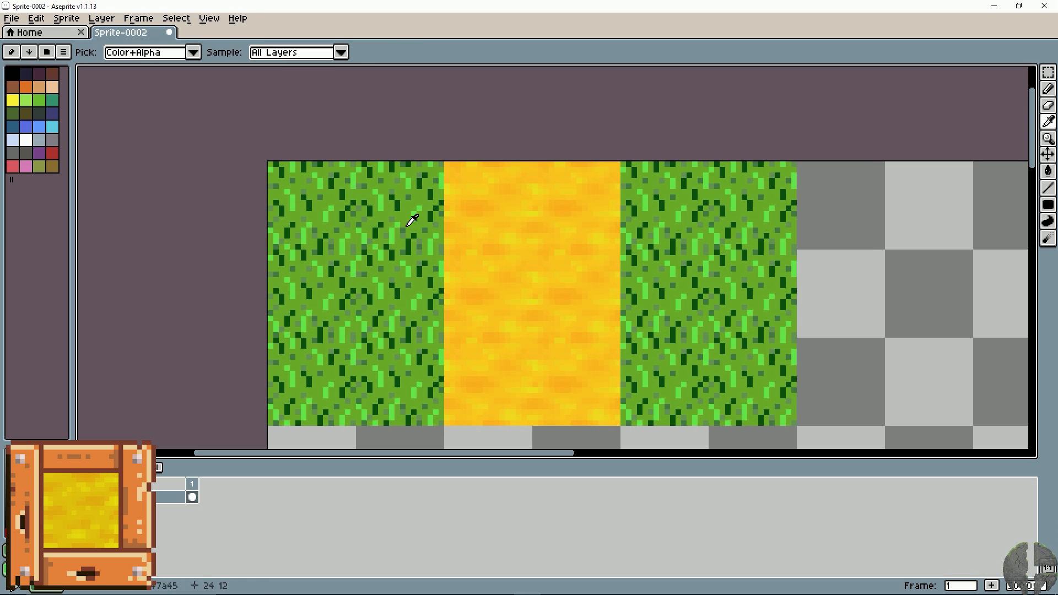
{"action": "left_click", "coordinate": [405, 226], "text": "alt"}
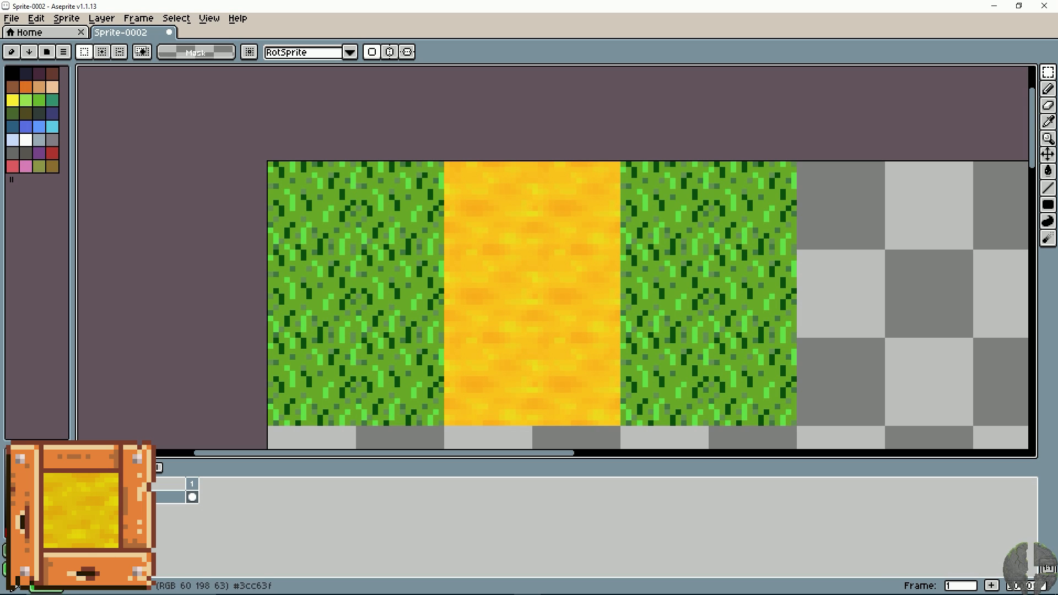
{"action": "key", "text": "i"}
{"action": "left_click", "coordinate": [369, 270]}
{"action": "key", "text": "shift+r"}
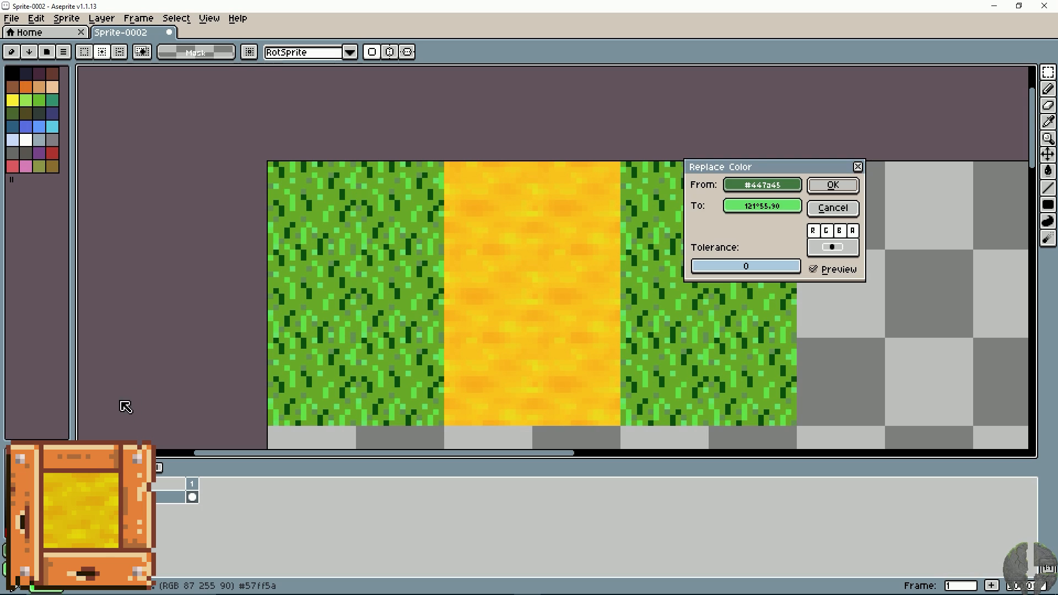
{"action": "left_click", "coordinate": [816, 211]}
{"action": "key", "text": "i"}
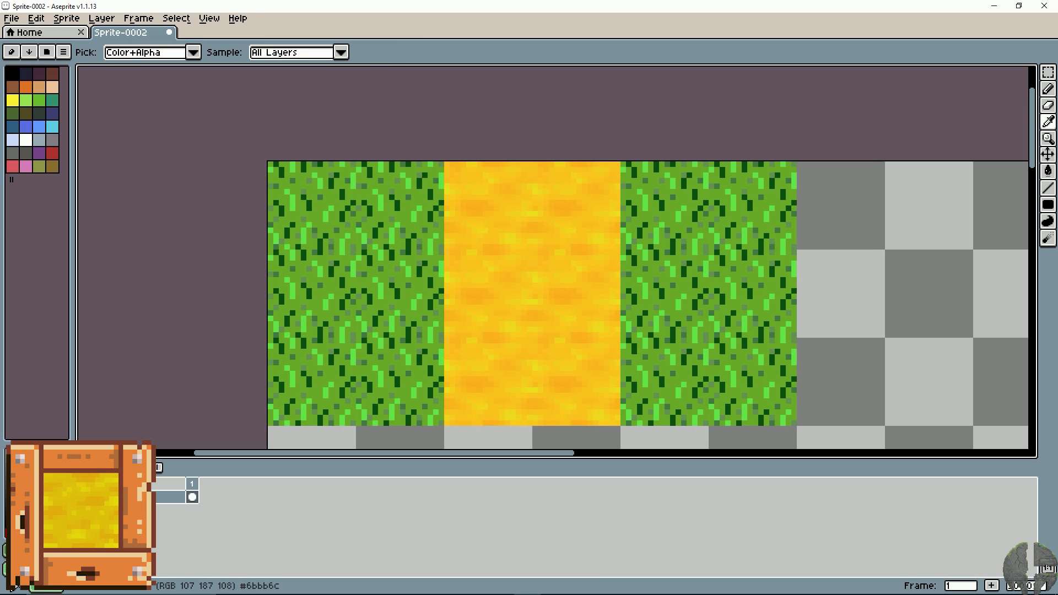
{"action": "key", "text": "shift+r"}
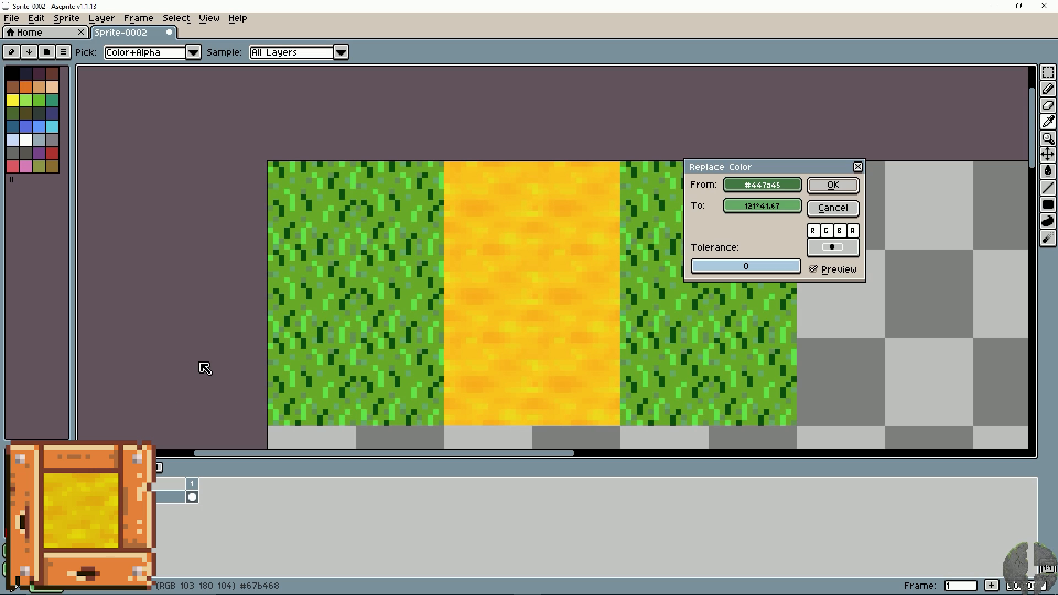
{"action": "left_click", "coordinate": [833, 208]}
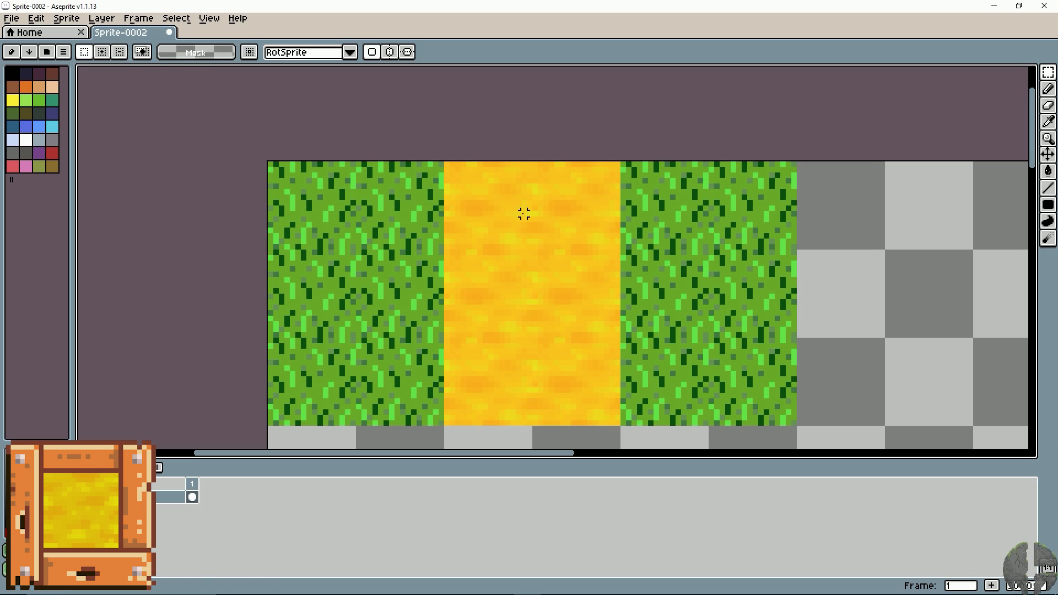
{"action": "key", "text": "m"}
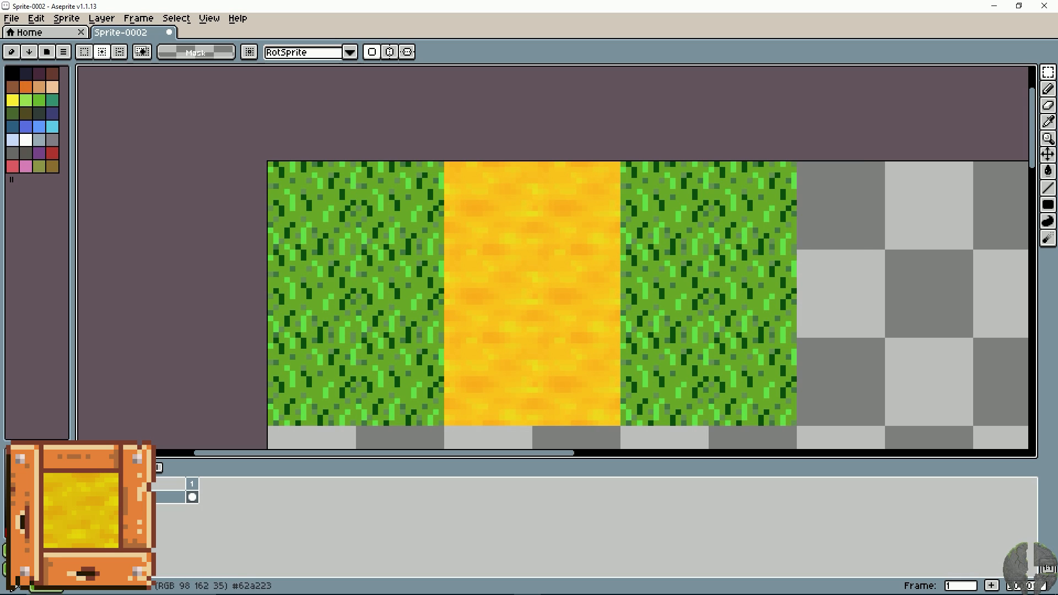
{"action": "key", "text": "shift+r"}
{"action": "left_click", "coordinate": [830, 208]}
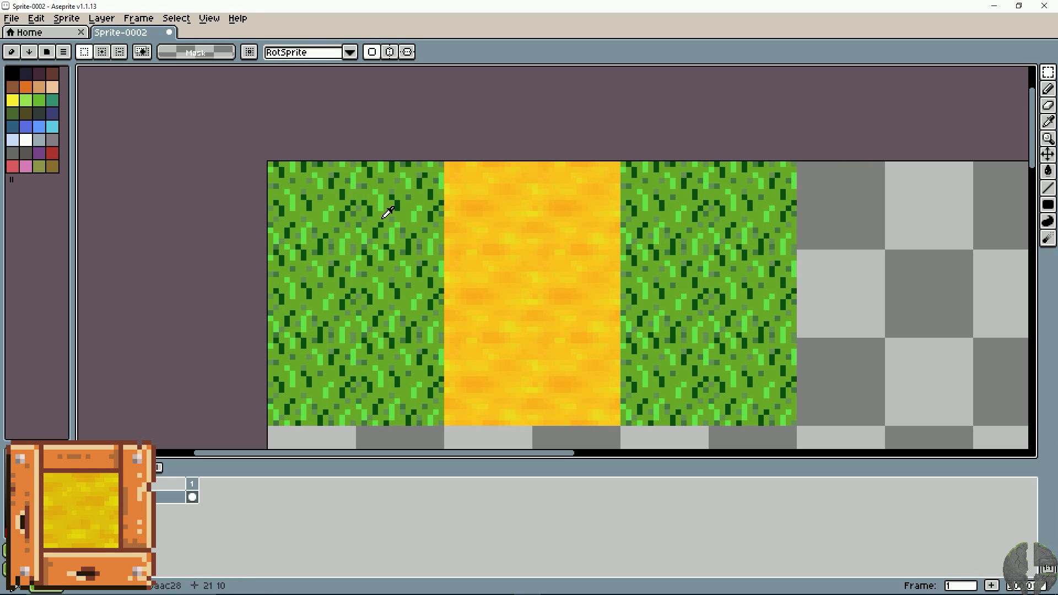
Replace the grass's bluish dark flecks #447a45 with an olive green slightly darker than the base.
{"action": "key", "text": "i"}
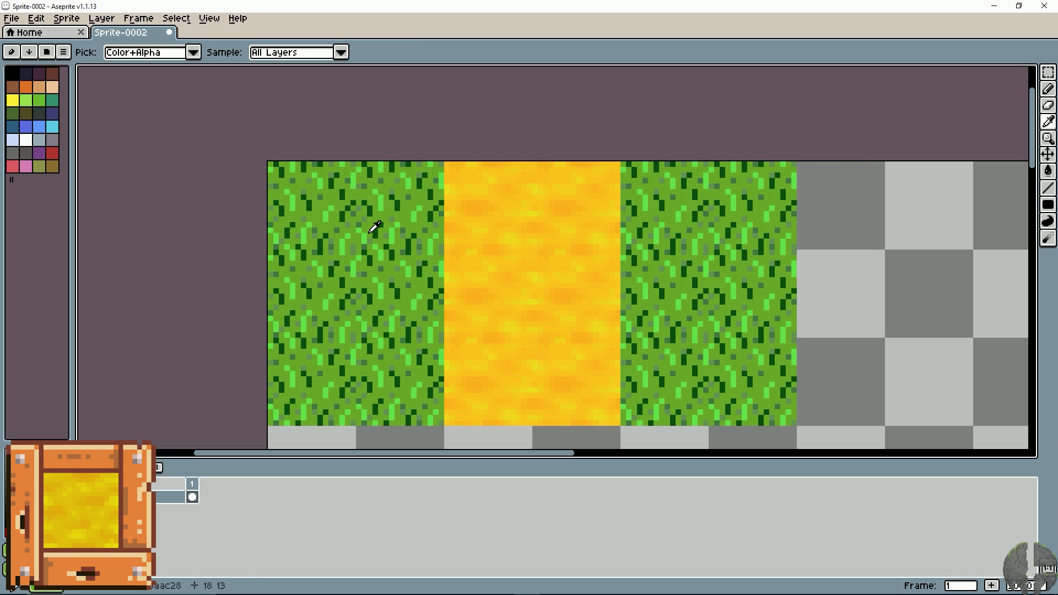
{"action": "key", "text": "m"}
{"action": "key", "text": "i"}
{"action": "key", "text": "m"}
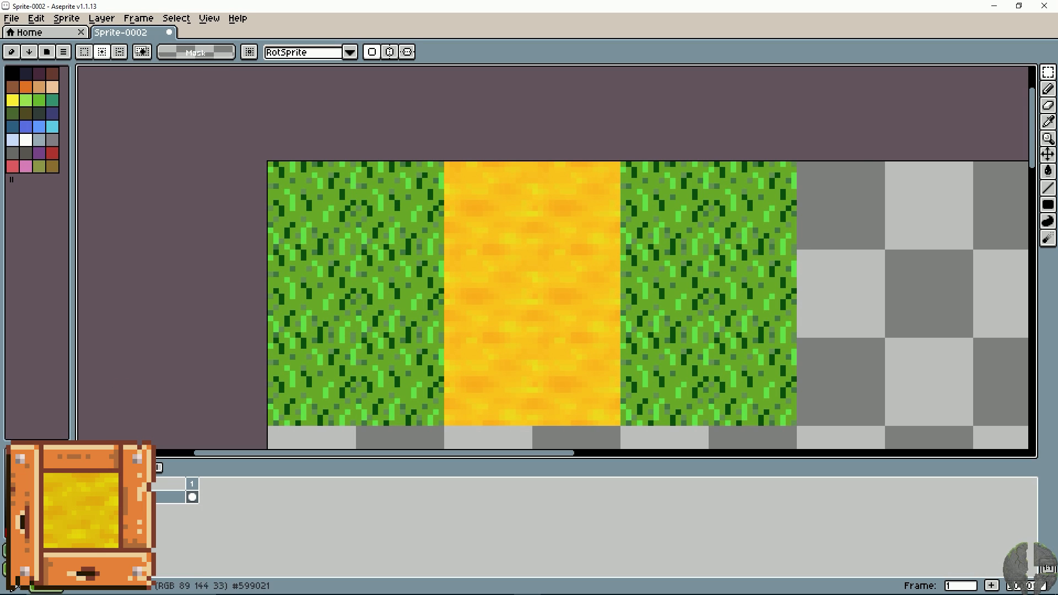
{"action": "key", "text": "shift+r"}
{"action": "left_click", "coordinate": [811, 187]}
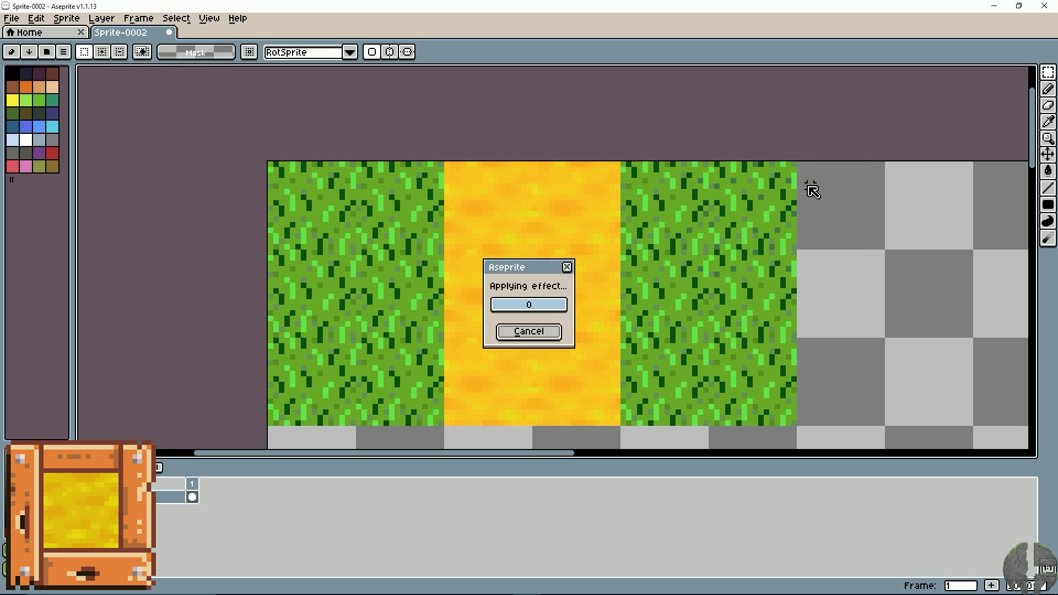
Replace the grayish green flecks #649352 with a green of hue 90°, saturation 73 and value 73.
{"action": "key", "text": "i"}
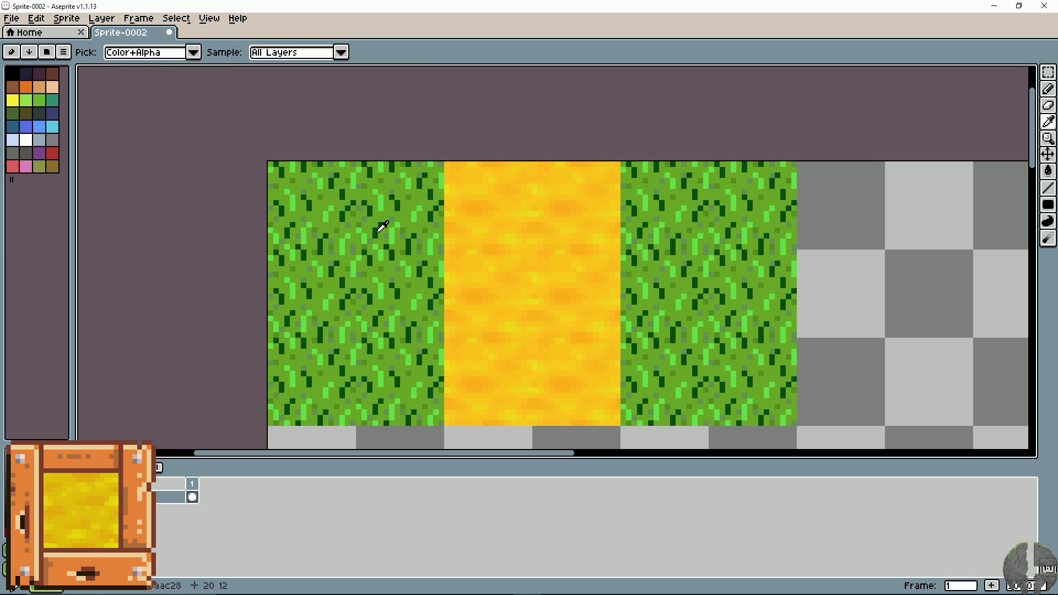
{"action": "left_click", "coordinate": [358, 202]}
{"action": "key", "text": "m"}
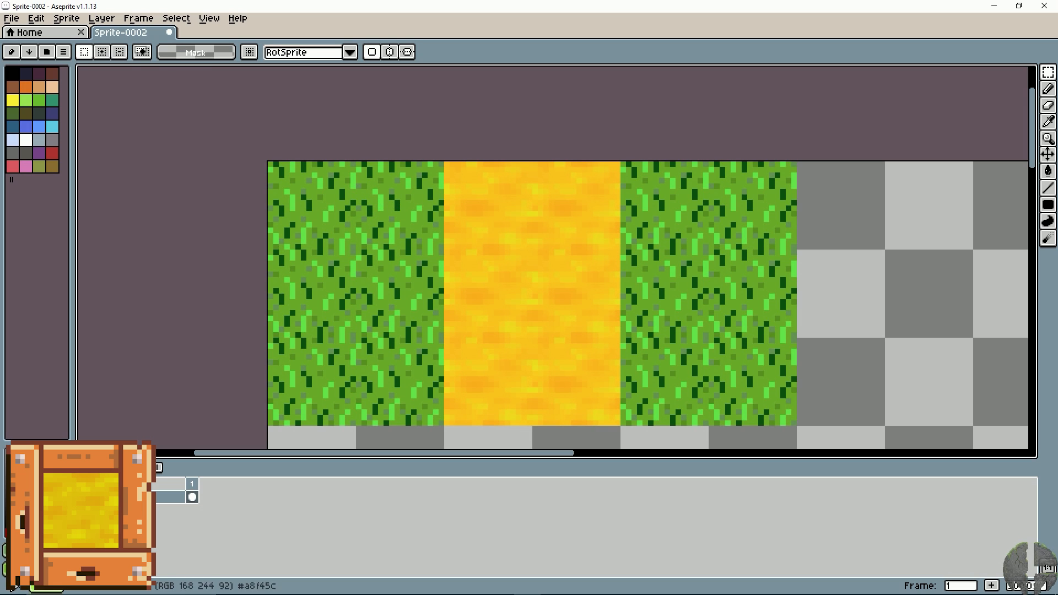
{"action": "key", "text": "shift+r"}
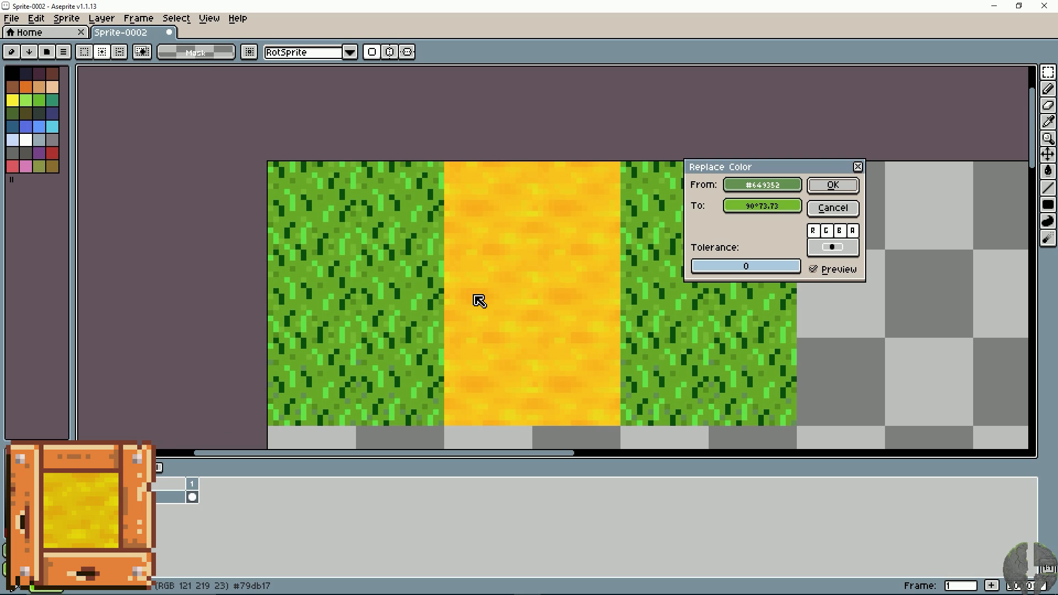
{"action": "left_click", "coordinate": [843, 187]}
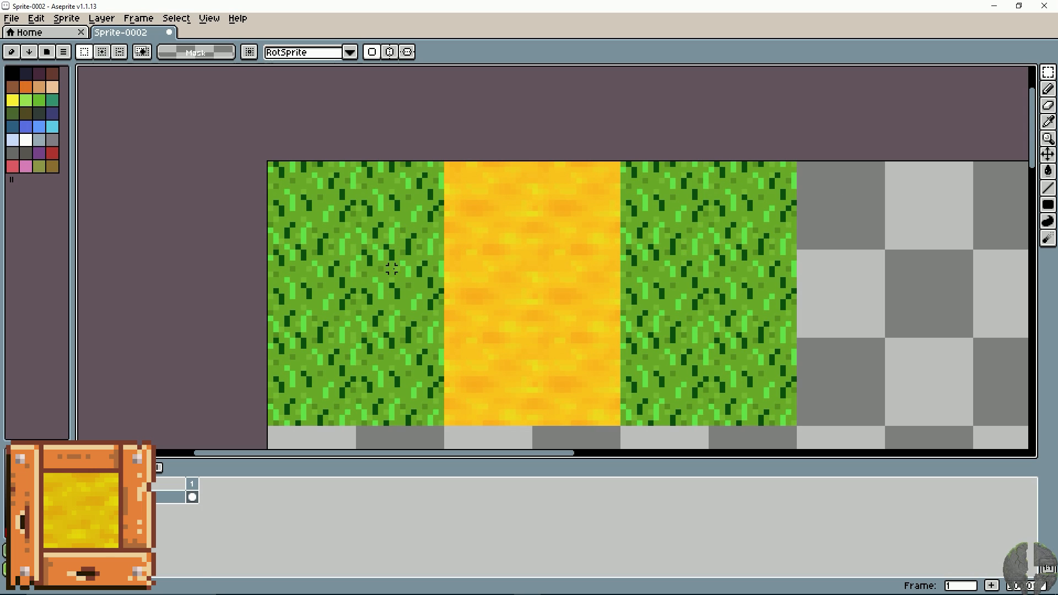
Replace the grass's darkest blade green with a slightly brighter, more saturated green at zero tolerance.
{"action": "key", "text": "i"}
{"action": "key", "text": "m"}
{"action": "key", "text": "i"}
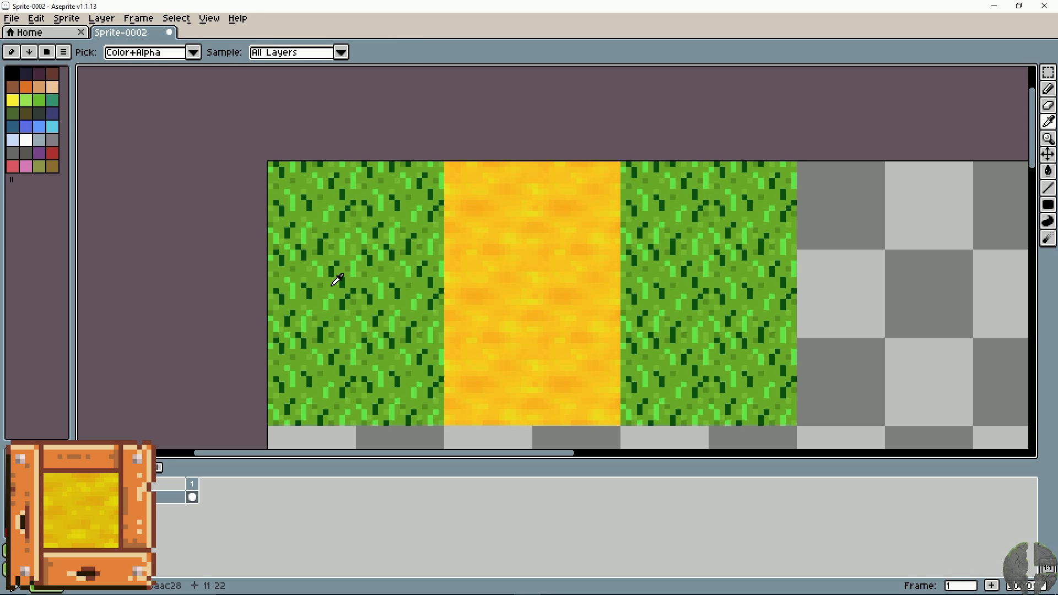
{"action": "key", "text": "m"}
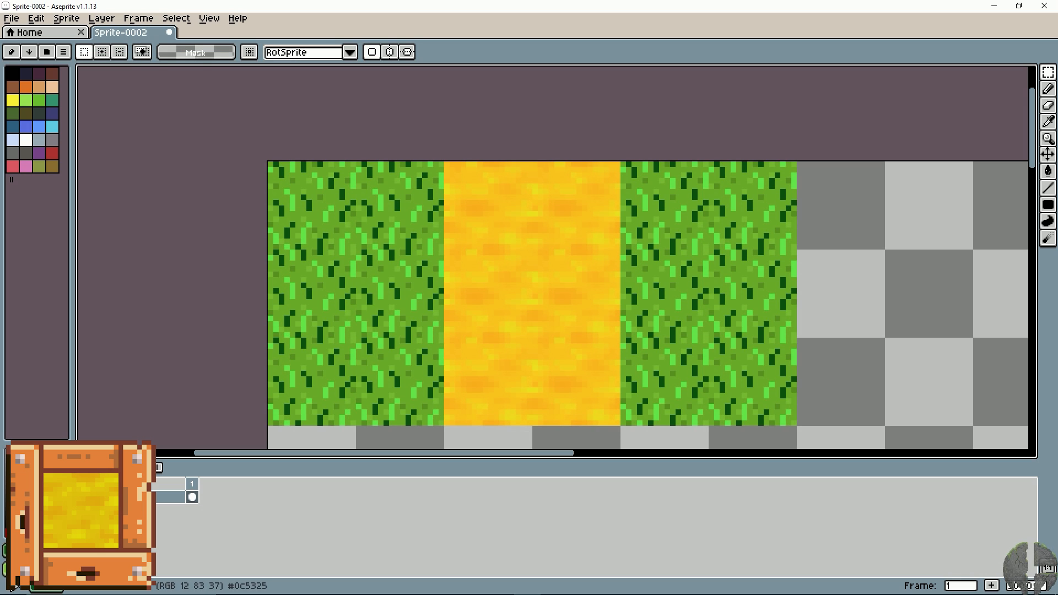
{"action": "key", "text": "shift+r"}
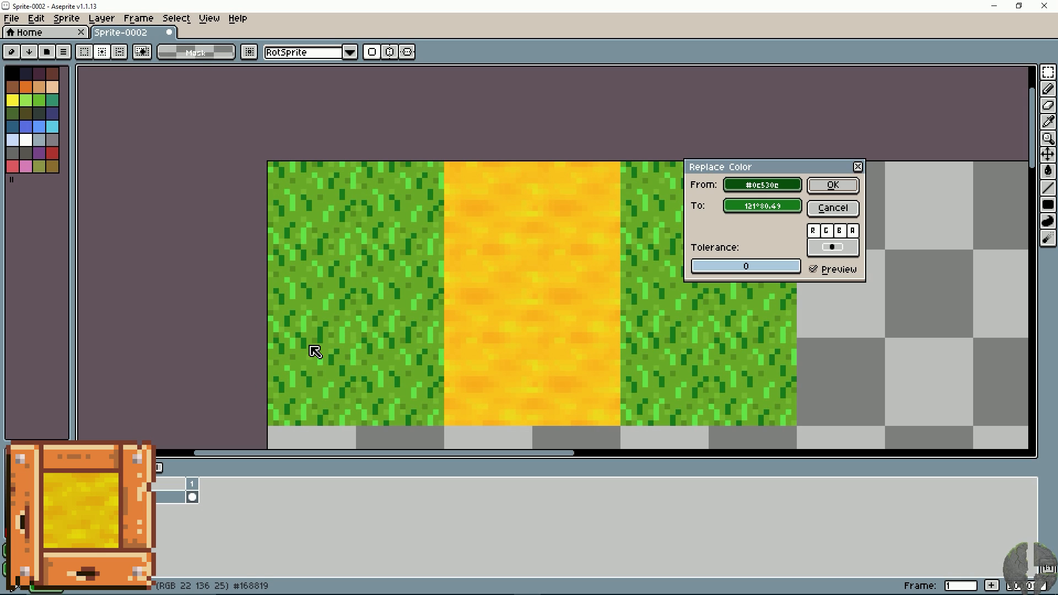
{"action": "left_click", "coordinate": [821, 186]}
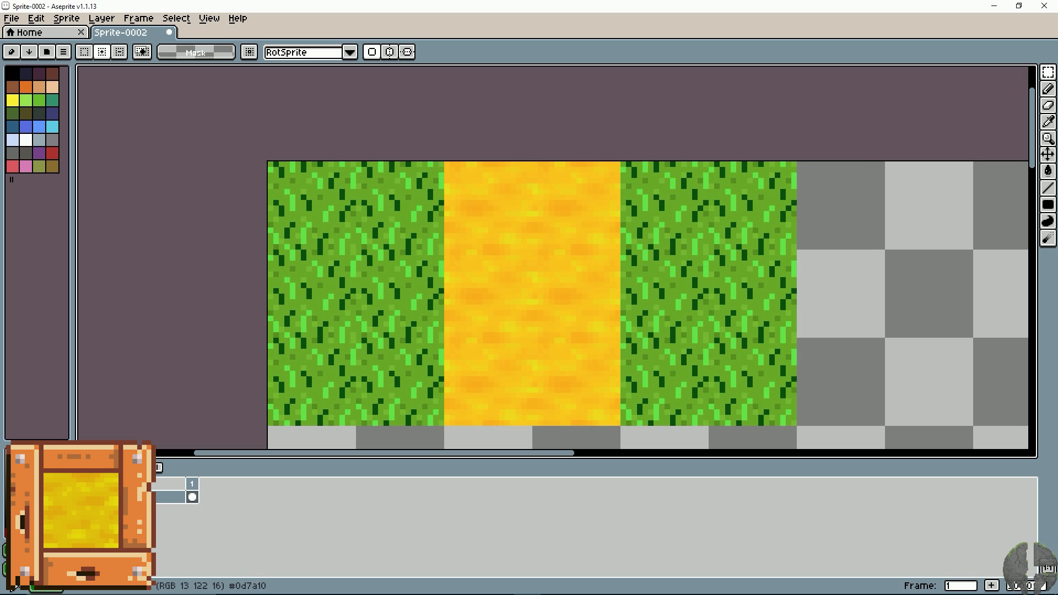
{"action": "key", "text": "shift+r"}
{"action": "left_click", "coordinate": [834, 184]}
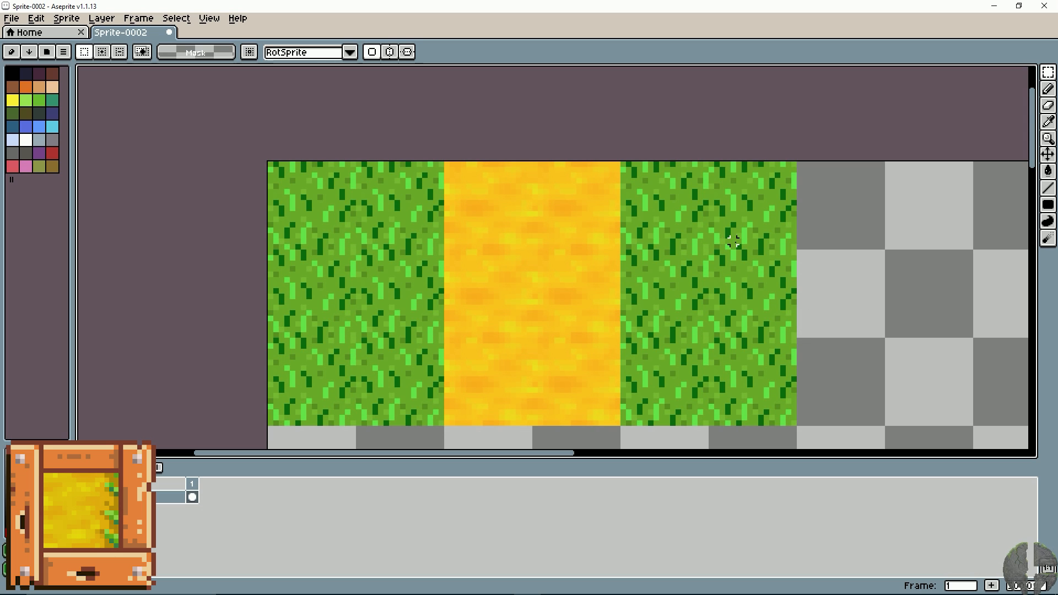
Delete the grass block on the far side of the yellow and the adjacent yellow column, leaving one yellow column.
{"action": "scroll", "coordinate": [595, 241], "scroll_direction": "up", "scroll_amount": 1}
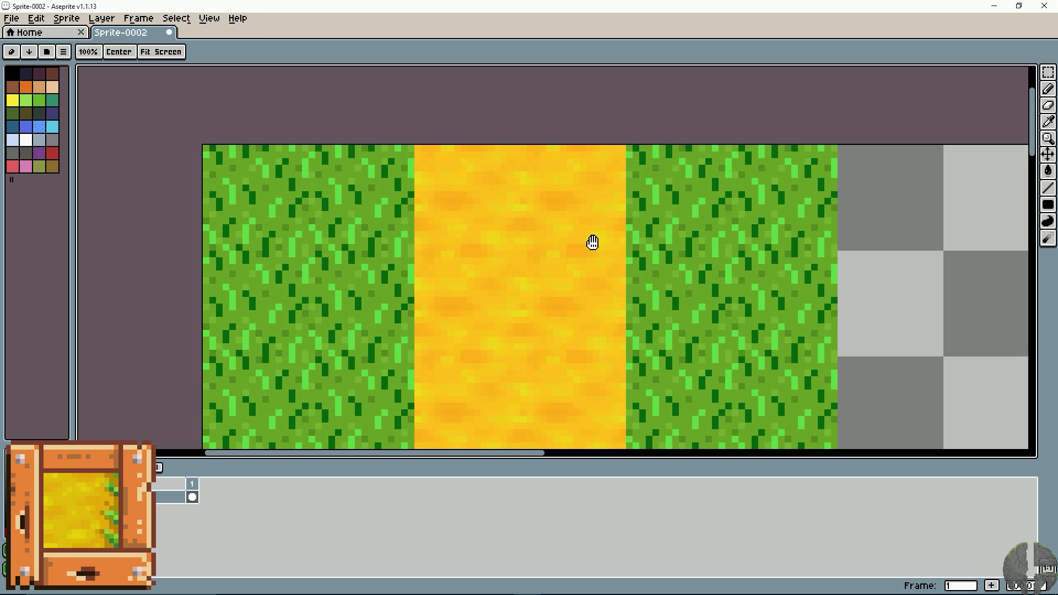
{"action": "left_click_drag", "start_coordinate": [595, 241], "coordinate": [618, 210]}
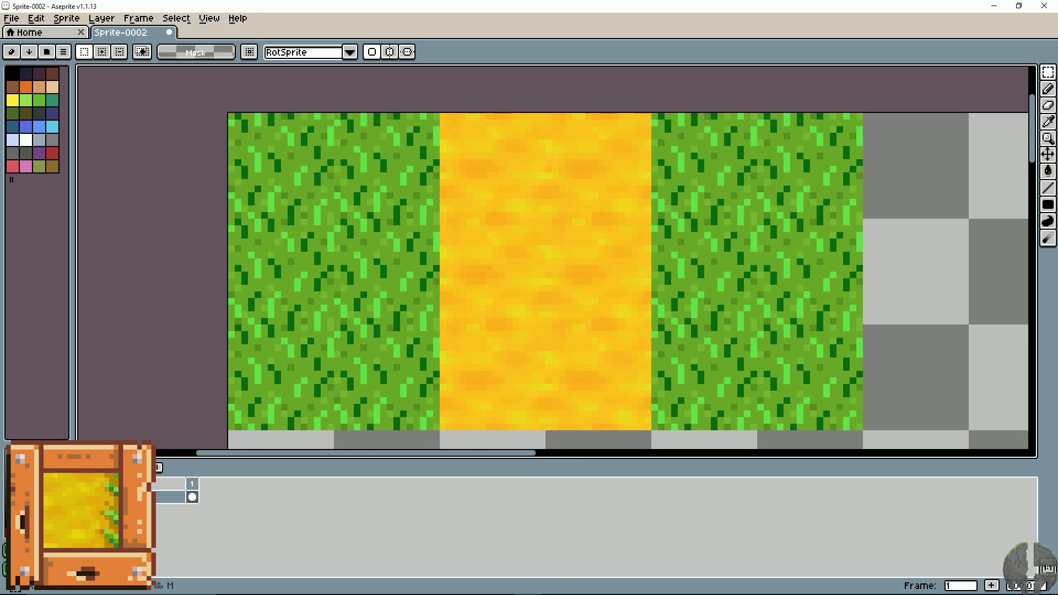
{"action": "left_click_drag", "start_coordinate": [441, 112], "coordinate": [543, 217]}
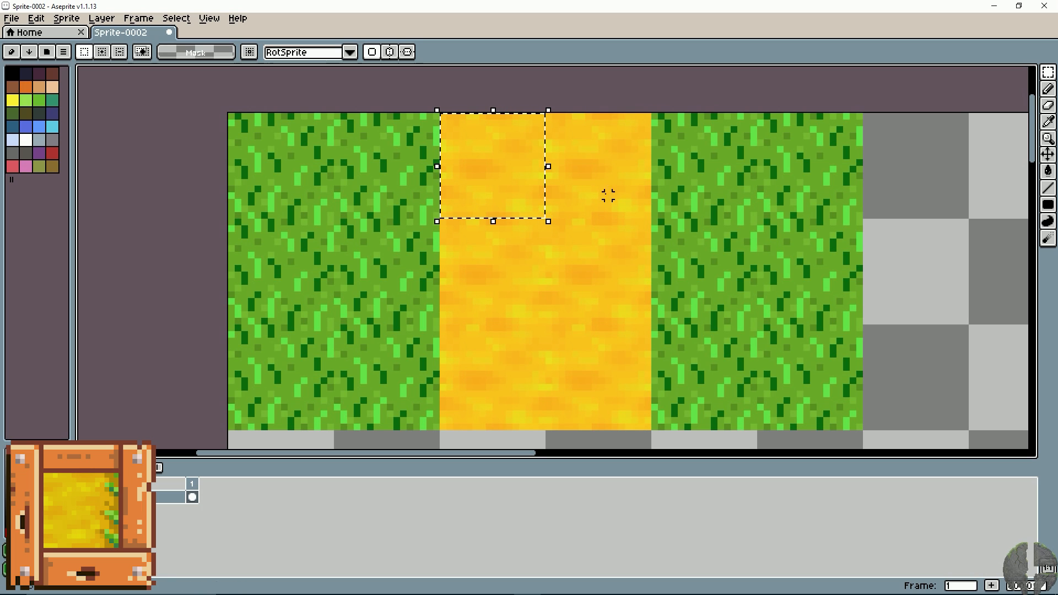
{"action": "left_click", "coordinate": [529, 135]}
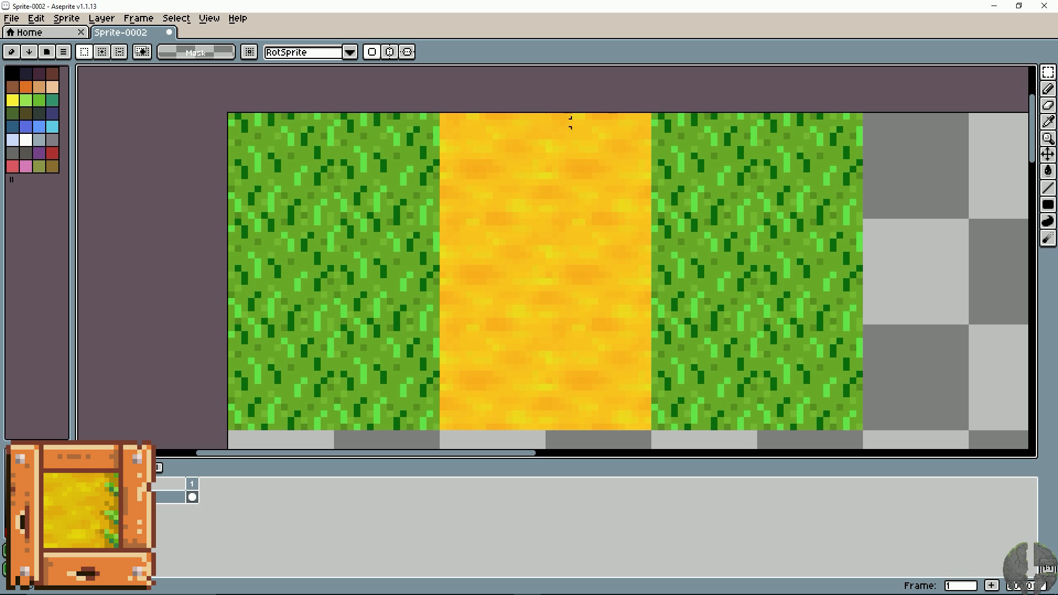
{"action": "left_click_drag", "start_coordinate": [862, 429], "coordinate": [557, 118]}
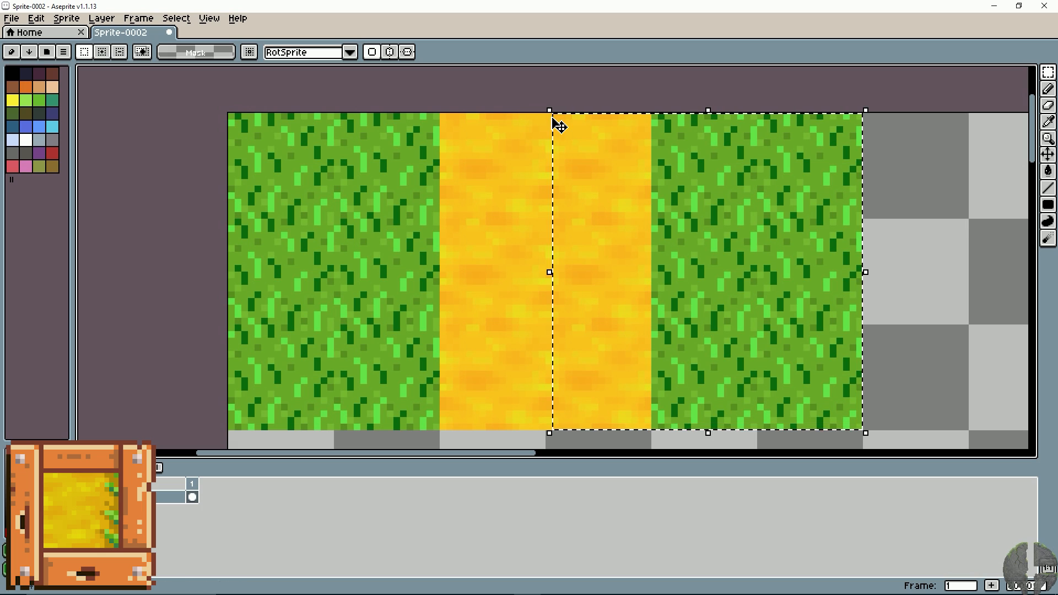
{"action": "key", "text": "Delete"}
{"action": "left_click_drag", "start_coordinate": [548, 116], "coordinate": [562, 432]}
{"action": "key", "text": "Delete"}
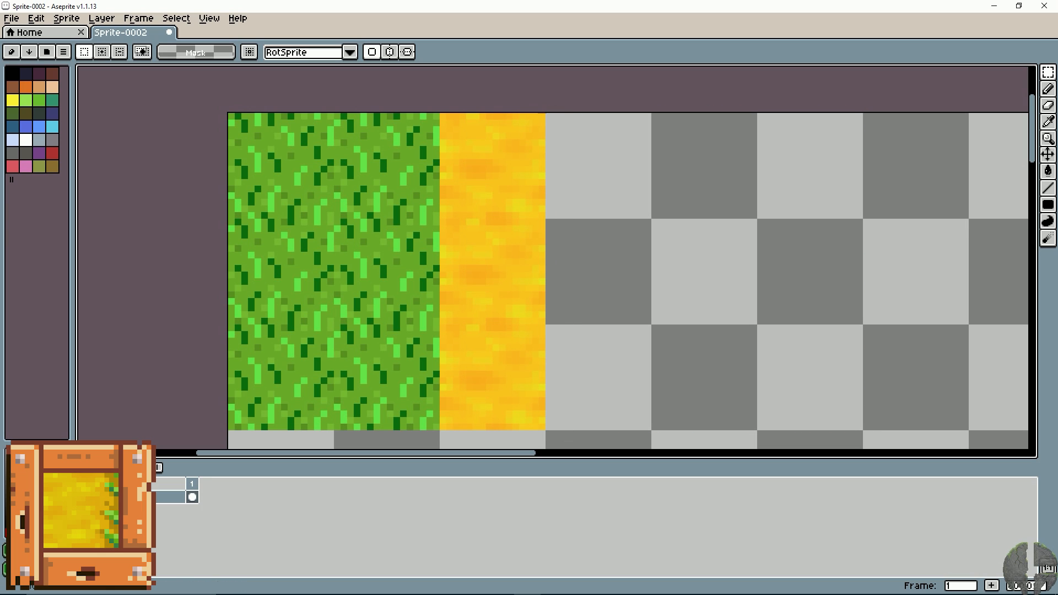
Delete the two lower tile rows and the leftmost grass tile, leaving one grass tile beside one yellow tile.
{"action": "left_click_drag", "start_coordinate": [237, 427], "coordinate": [547, 219]}
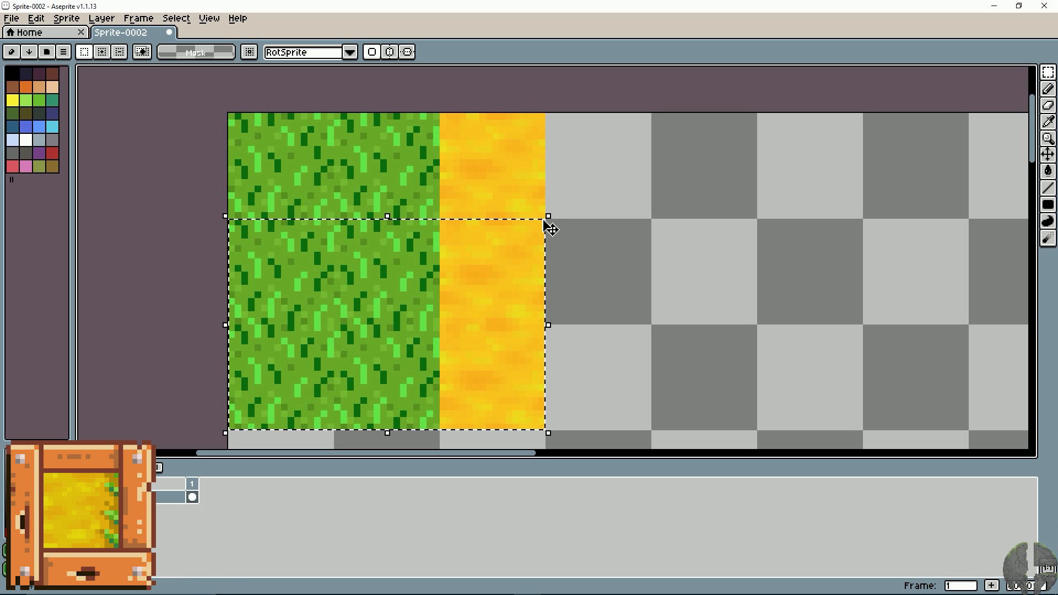
{"action": "key", "text": "Delete"}
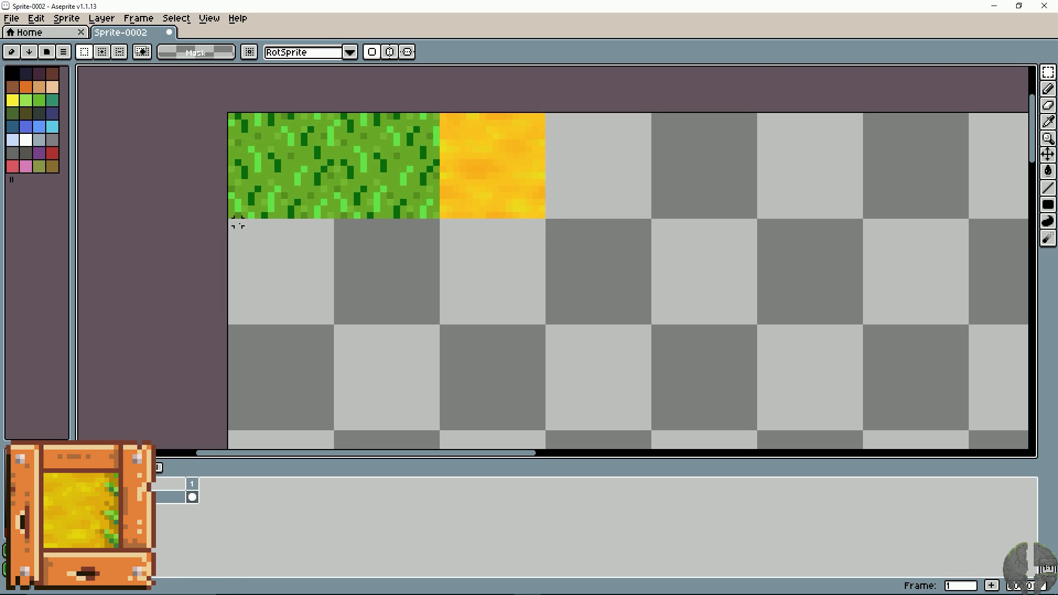
{"action": "left_click_drag", "start_coordinate": [223, 215], "coordinate": [331, 113]}
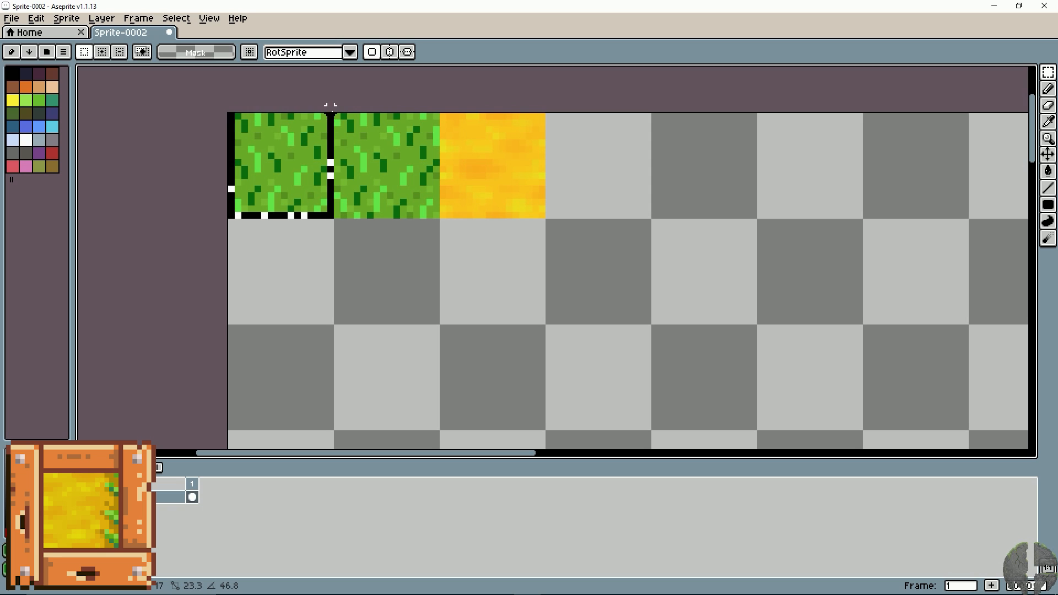
{"action": "key", "text": "Delete"}
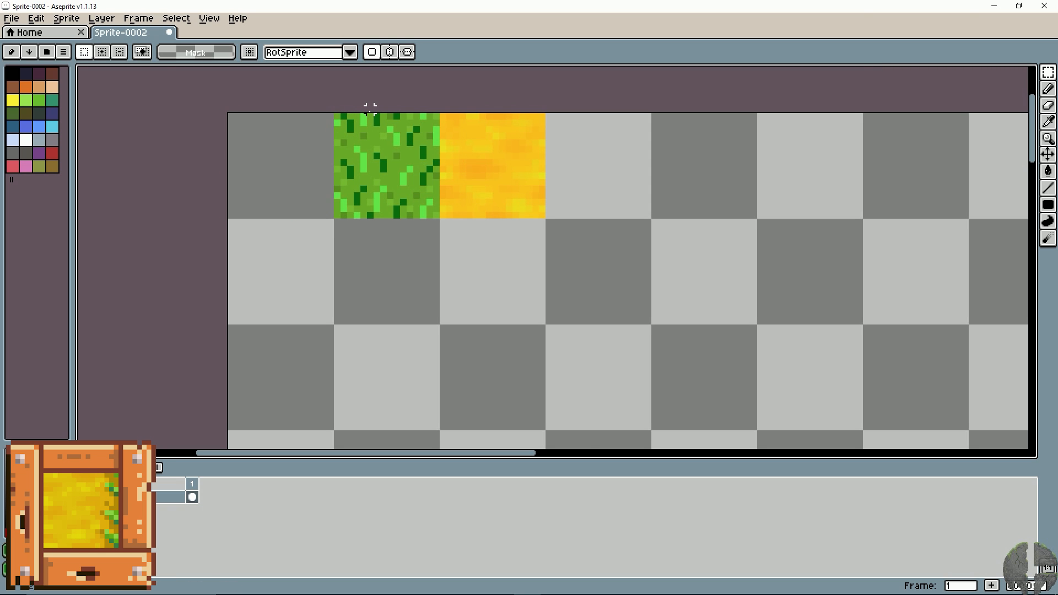
Duplicate the yellow tile into the empty cell directly to its right.
{"action": "scroll", "coordinate": [370, 108], "scroll_direction": "up", "scroll_amount": 2}
{"action": "key", "text": "b"}
{"action": "left_click", "coordinate": [462, 151]}
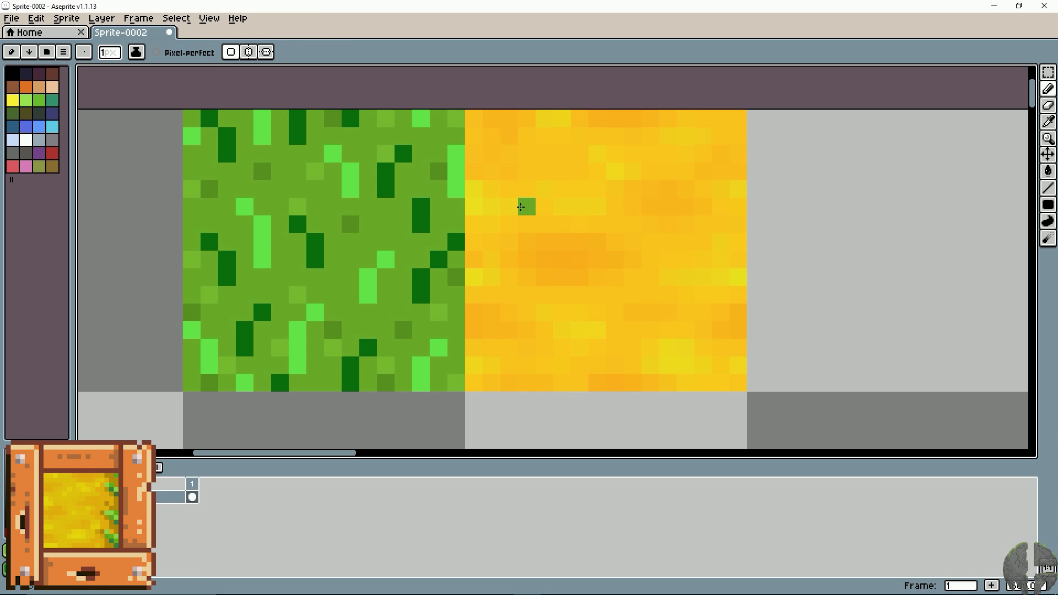
{"action": "key", "text": "v"}
{"action": "scroll", "coordinate": [526, 215], "scroll_direction": "down", "scroll_amount": 3}
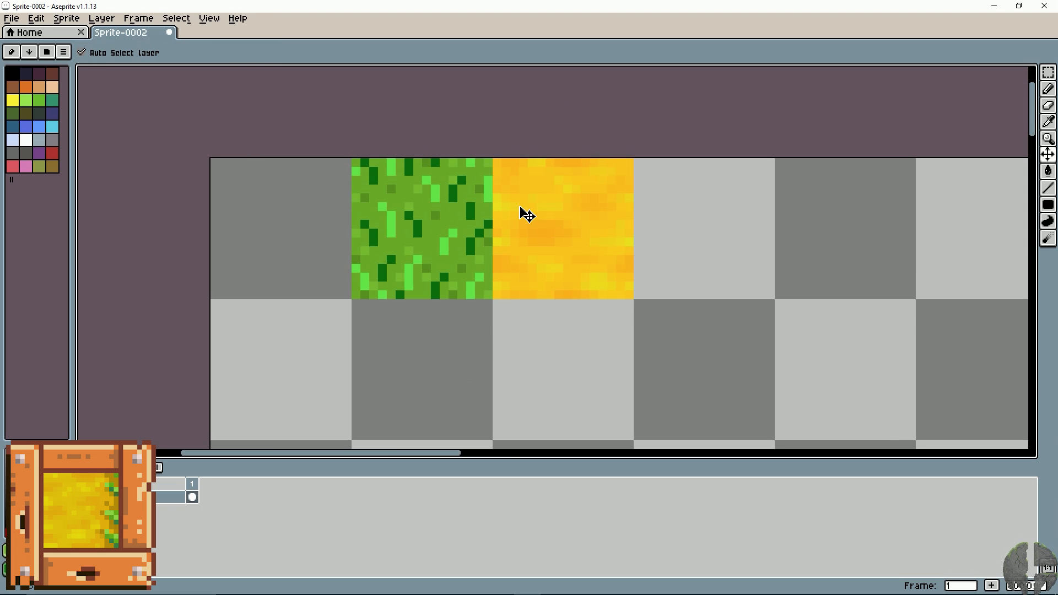
{"action": "key", "text": "m"}
{"action": "left_click_drag", "start_coordinate": [501, 165], "coordinate": [604, 276]}
{"action": "left_click_drag", "start_coordinate": [604, 228], "coordinate": [668, 226]}
{"action": "left_click", "coordinate": [746, 227]}
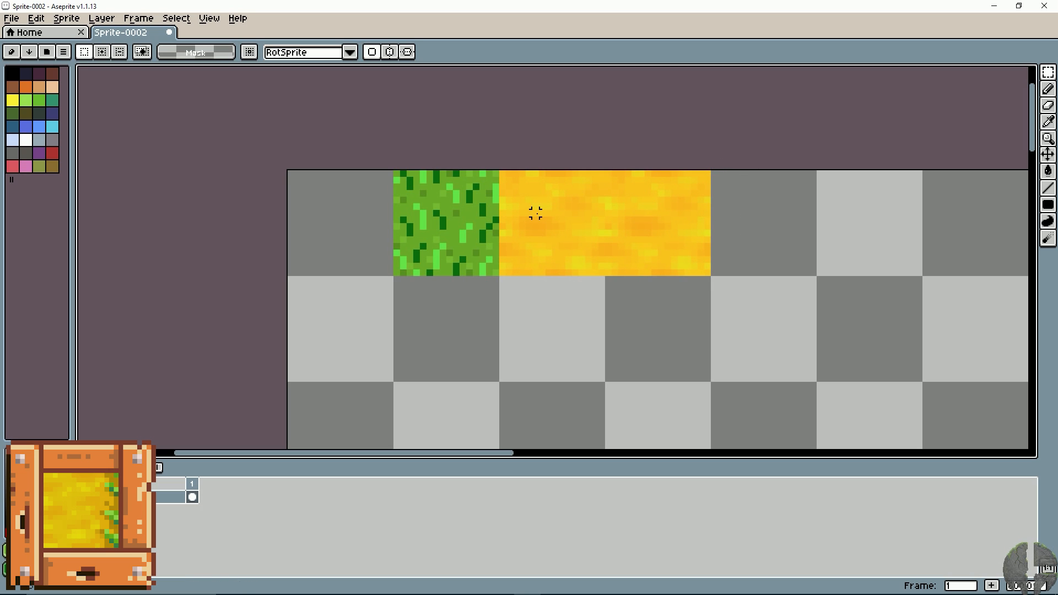
Draw a grass blade in the base green, rising from the grass border onto the upper part of the yellow tile.
{"action": "key", "text": "b"}
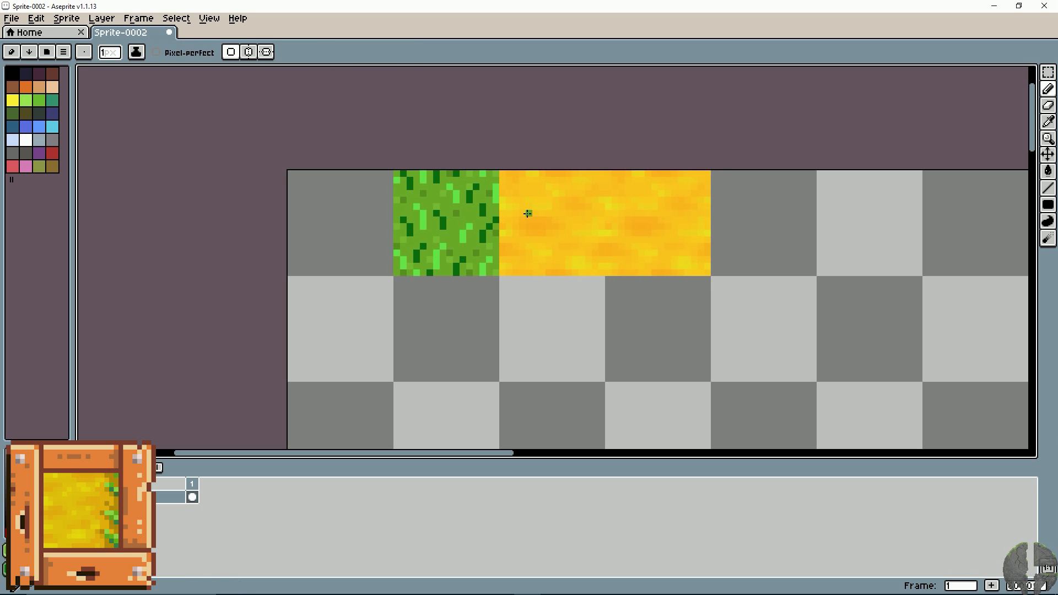
{"action": "scroll", "coordinate": [534, 221], "scroll_direction": "up", "scroll_amount": 1}
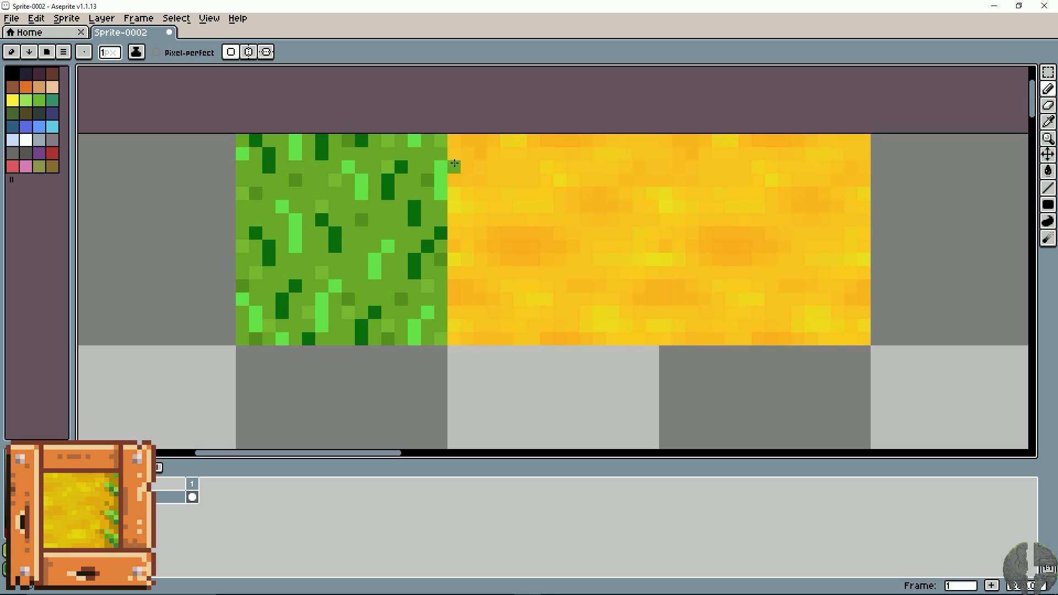
{"action": "left_click", "coordinate": [455, 208]}
{"action": "left_click", "coordinate": [467, 194]}
{"action": "left_click", "coordinate": [474, 199]}
{"action": "left_click", "coordinate": [455, 193]}
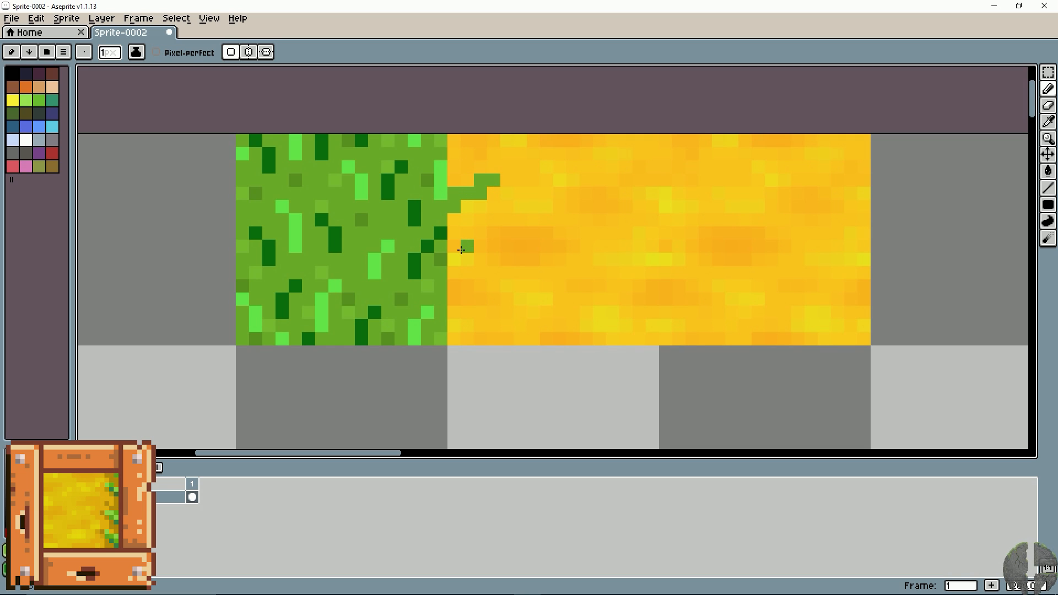
Try two more base-green blades from the grass border, one sloping down mid-edge and one rising near the bottom.
{"action": "mouse_move", "coordinate": [454, 259]}
{"action": "left_mouse_down"}
{"action": "mouse_move", "coordinate": [496, 272]}
{"action": "mouse_move", "coordinate": [458, 272]}
{"action": "mouse_move", "coordinate": [499, 286]}
{"action": "left_mouse_up"}
{"action": "left_click_drag", "start_coordinate": [453, 325], "coordinate": [482, 322]}
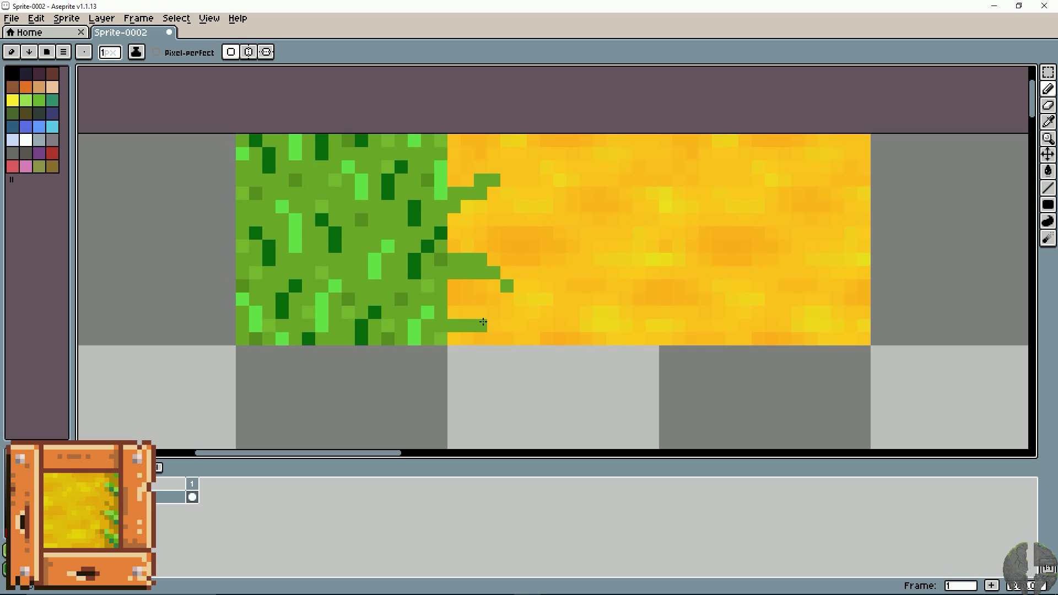
{"action": "key", "text": "ctrl+z"}
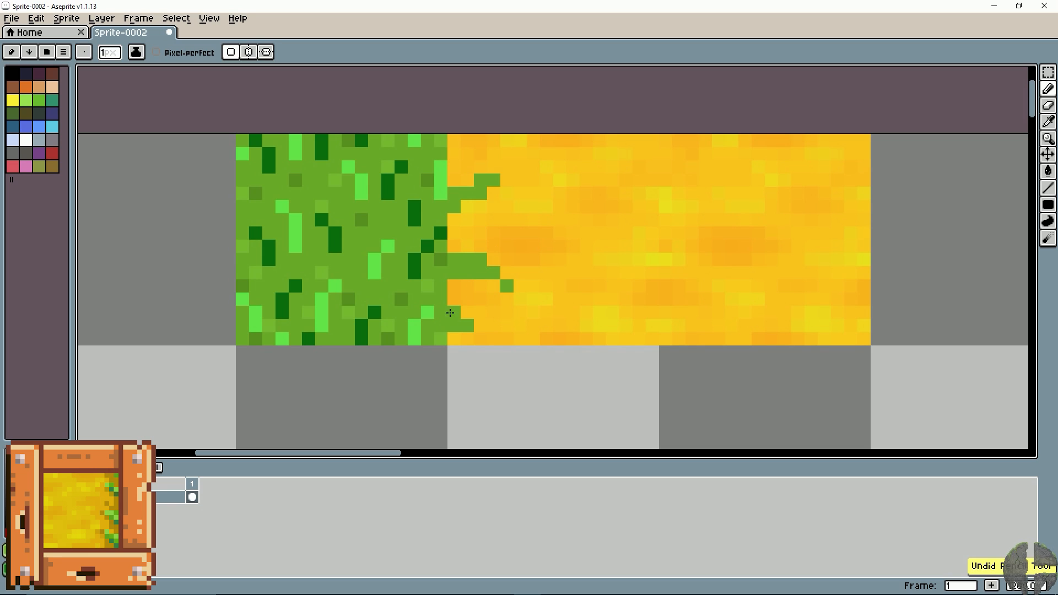
{"action": "left_click", "coordinate": [467, 312]}
{"action": "left_click", "coordinate": [481, 299]}
{"action": "left_click", "coordinate": [480, 312]}
{"action": "left_click", "coordinate": [494, 300]}
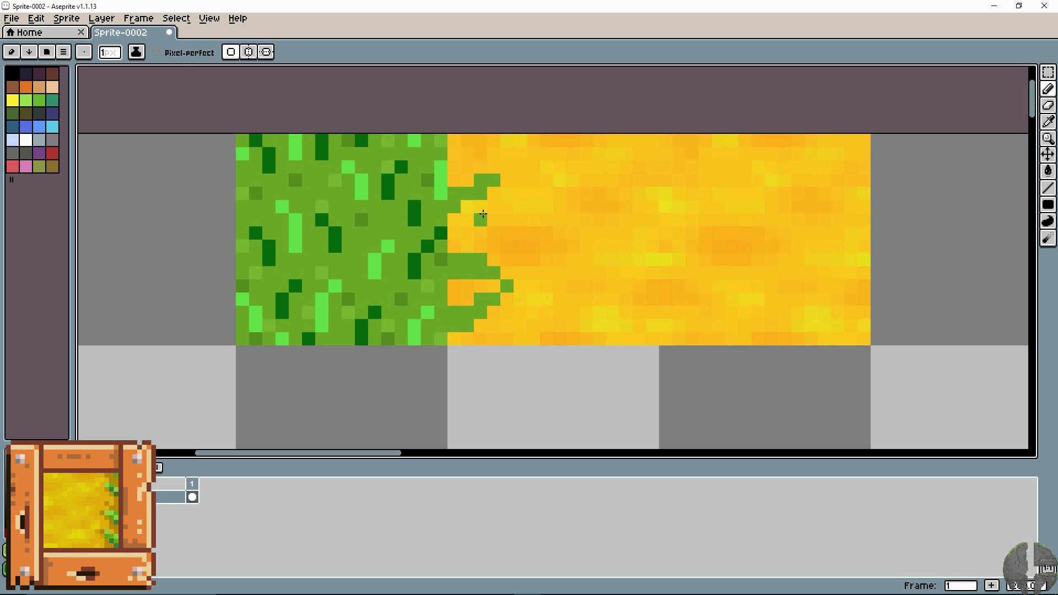
{"action": "key", "text": "alt"}
{"action": "key", "text": "alt"}
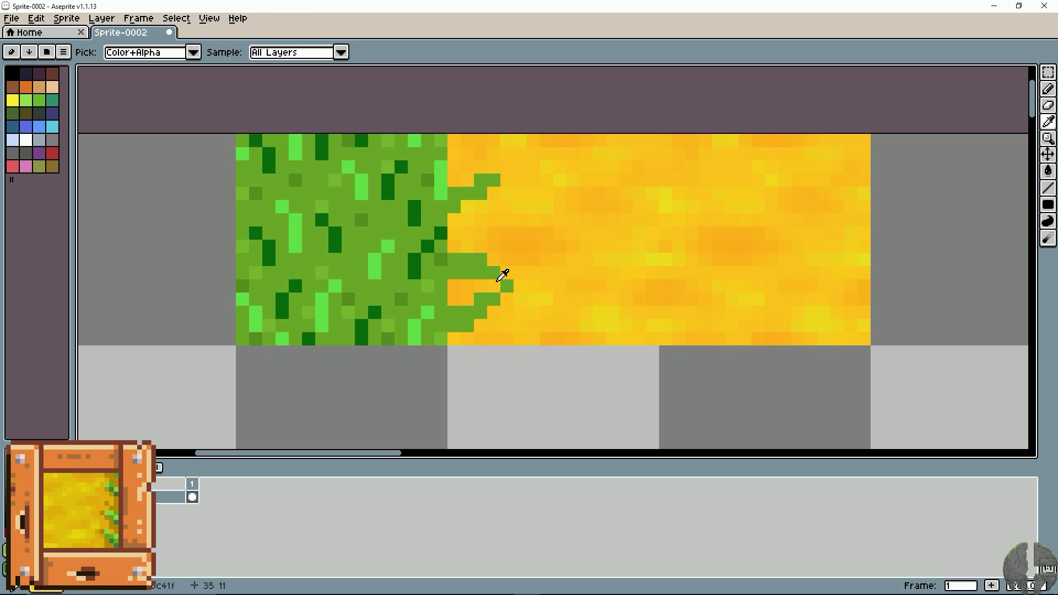
{"action": "key", "text": "alt"}
{"action": "key", "text": "alt"}
Undo the pencil strokes back to the single upper blade on the yellow tile.
{"action": "key", "text": "ctrl+z"}
{"action": "key", "text": "ctrl+z"}
{"action": "key", "text": "ctrl+z"}
{"action": "key", "text": "ctrl+z"}
{"action": "key", "text": "ctrl+z"}
{"action": "key", "text": "ctrl+z"}
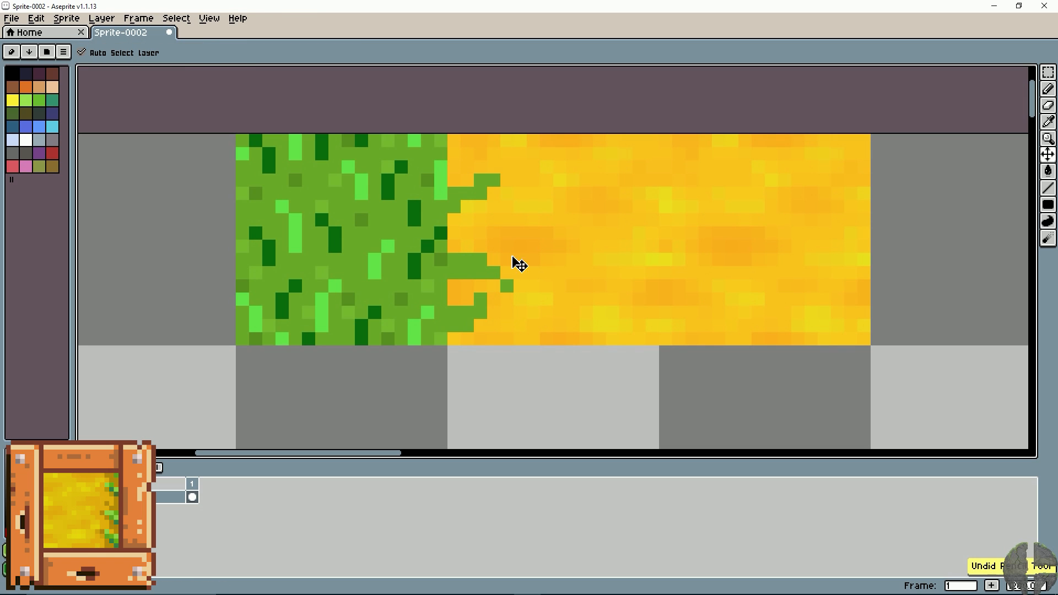
{"action": "key", "text": "ctrl+z"}
{"action": "key", "text": "ctrl+z"}
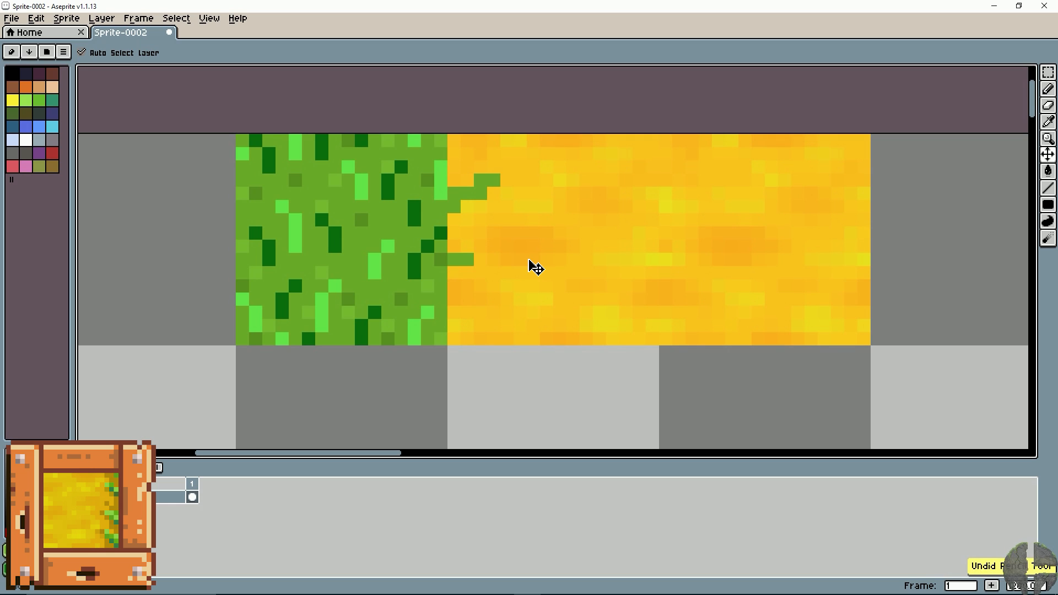
{"action": "key", "text": "ctrl+z"}
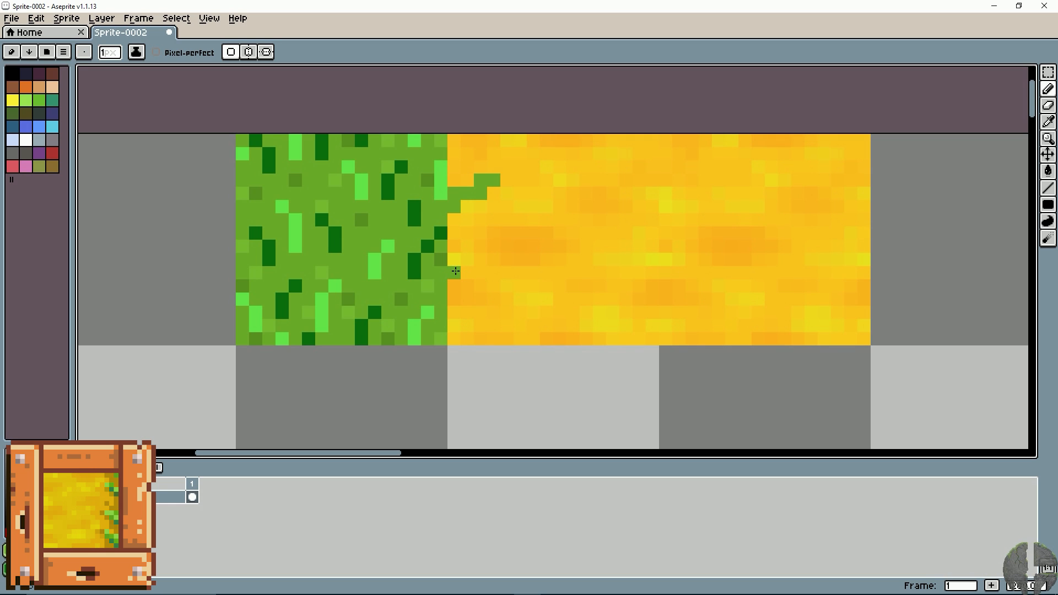
Draw a thick upward-sloping blade below the middle of the grass border and trim its tip with sampled yellow.
{"action": "left_click_drag", "start_coordinate": [463, 275], "coordinate": [504, 257]}
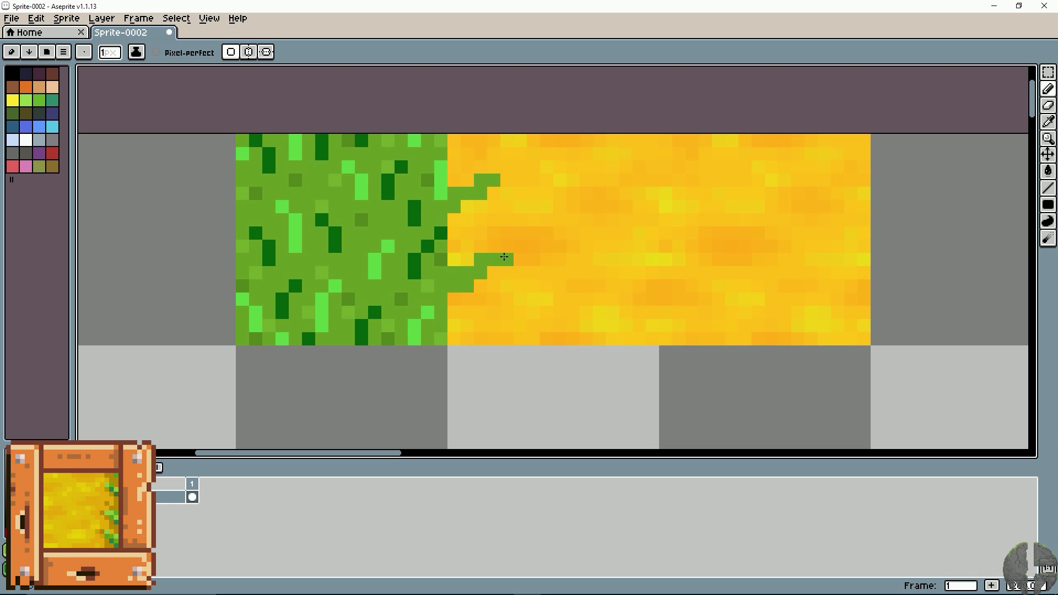
{"action": "left_click", "coordinate": [433, 245]}
{"action": "left_click", "coordinate": [516, 258], "text": "alt"}
{"action": "left_click", "coordinate": [507, 256]}
{"action": "left_click", "coordinate": [496, 259], "text": "alt"}
Thicken the upper blade in the base green and add a short two-pixel blade above it.
{"action": "left_click", "coordinate": [465, 179]}
{"action": "left_click", "coordinate": [456, 141]}
{"action": "key", "text": "ctrl+z"}
{"action": "left_click_drag", "start_coordinate": [455, 153], "coordinate": [467, 151]}
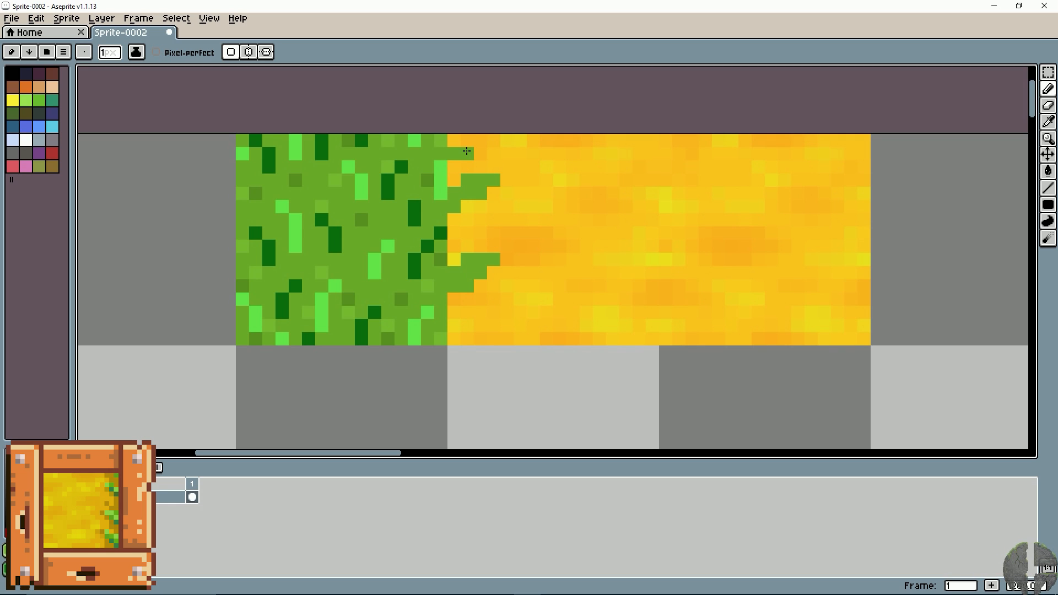
Add a one-pixel green nub mid-border and a thin blade with a drooping tip near the yellow tile's bottom.
{"action": "left_click", "coordinate": [454, 238]}
{"action": "left_click", "coordinate": [447, 235]}
{"action": "left_click", "coordinate": [457, 313]}
{"action": "left_click", "coordinate": [468, 315]}
{"action": "left_click", "coordinate": [486, 316]}
{"action": "left_click_drag", "start_coordinate": [492, 325], "coordinate": [481, 325]}
{"action": "left_click_drag", "start_coordinate": [470, 325], "coordinate": [458, 327]}
{"action": "key", "text": "ctrl+z"}
{"action": "left_click", "coordinate": [455, 328]}
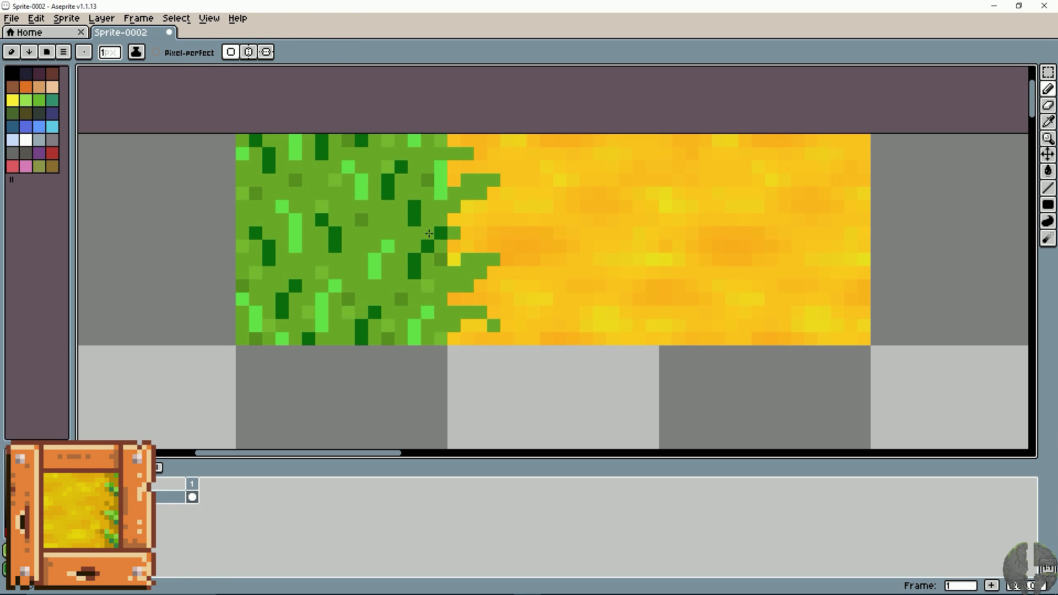
Try extra pixels in the gaps and around the tips of the blades along the border, undoing each test.
{"action": "left_click", "coordinate": [452, 234]}
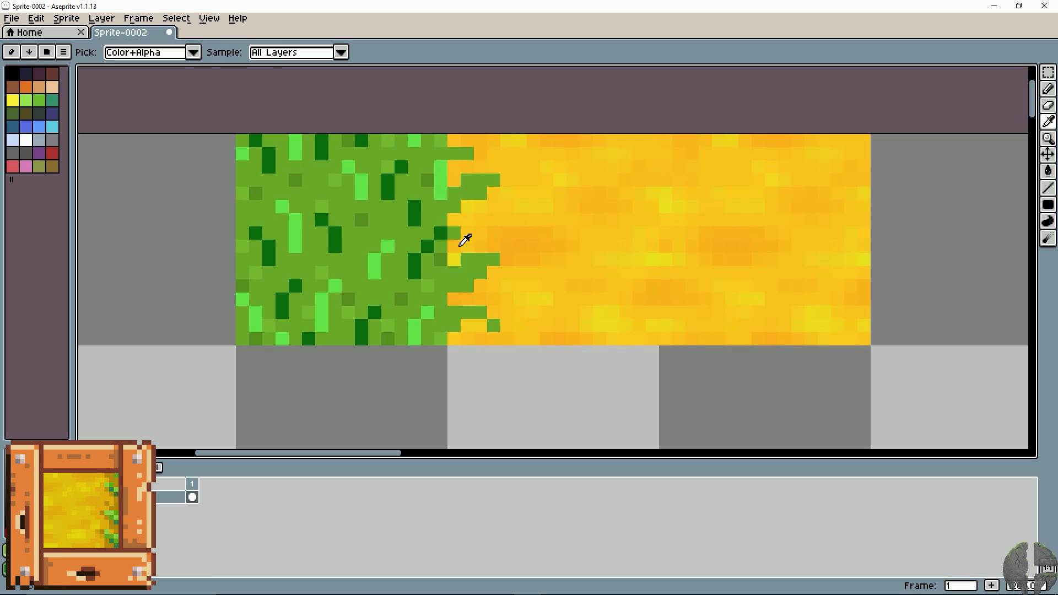
{"action": "left_click_drag", "start_coordinate": [455, 245], "coordinate": [455, 255]}
{"action": "key", "text": "ctrl+z"}
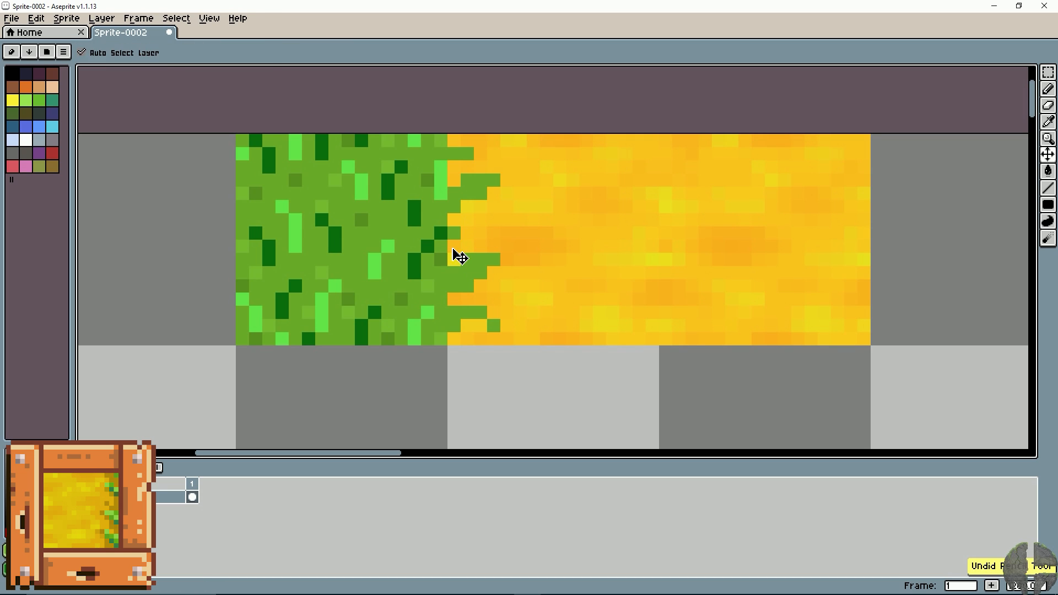
{"action": "left_click", "coordinate": [455, 167]}
{"action": "left_click", "coordinate": [479, 154]}
{"action": "key", "text": "ctrl+z"}
{"action": "left_click", "coordinate": [494, 246]}
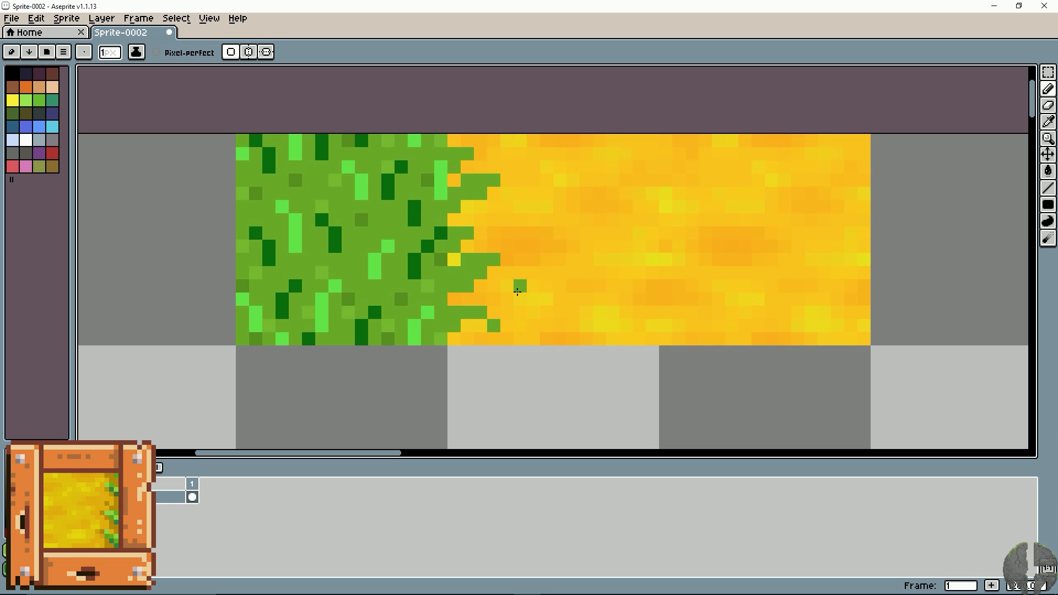
{"action": "key", "text": "ctrl+z"}
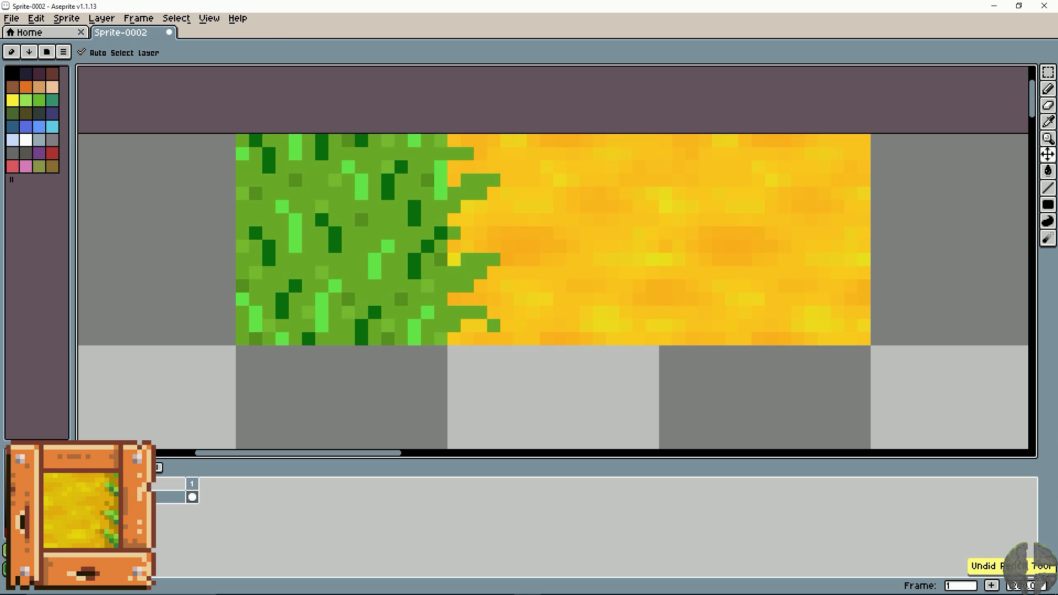
Extend the top grass blade along the yellow tile's top row in base green and trim the row beneath with sampled yellow.
{"action": "left_click", "coordinate": [460, 142]}
{"action": "left_click", "coordinate": [464, 141]}
{"action": "left_click", "coordinate": [480, 153], "text": "alt"}
{"action": "left_click", "coordinate": [462, 144], "text": "alt"}
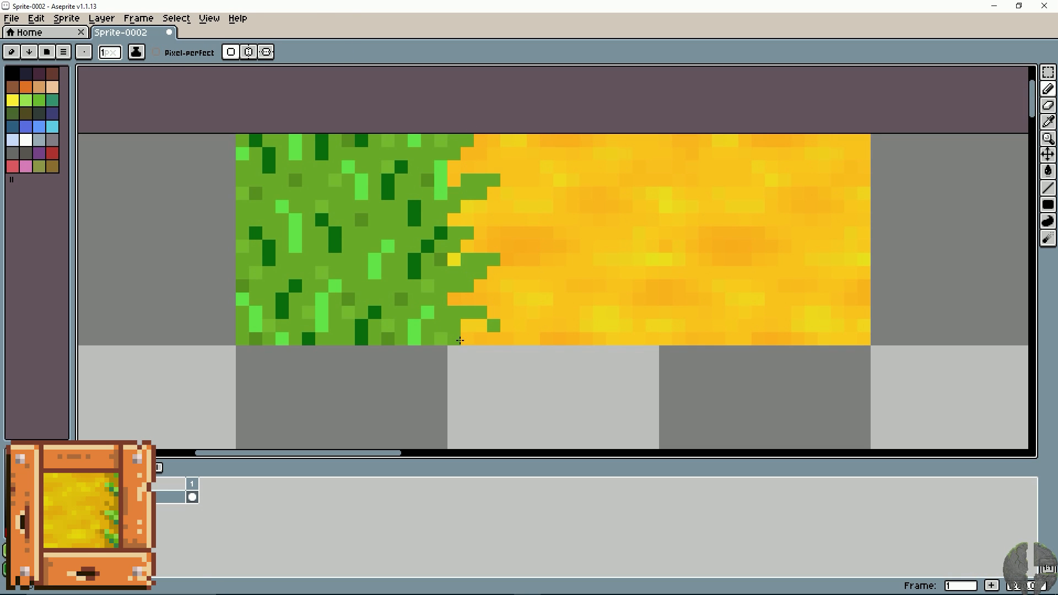
Reshape the bottom blade into a straight four-pixel blade with a two-pixel base on the yellow tile's bottom row.
{"action": "left_click", "coordinate": [468, 324], "text": "alt"}
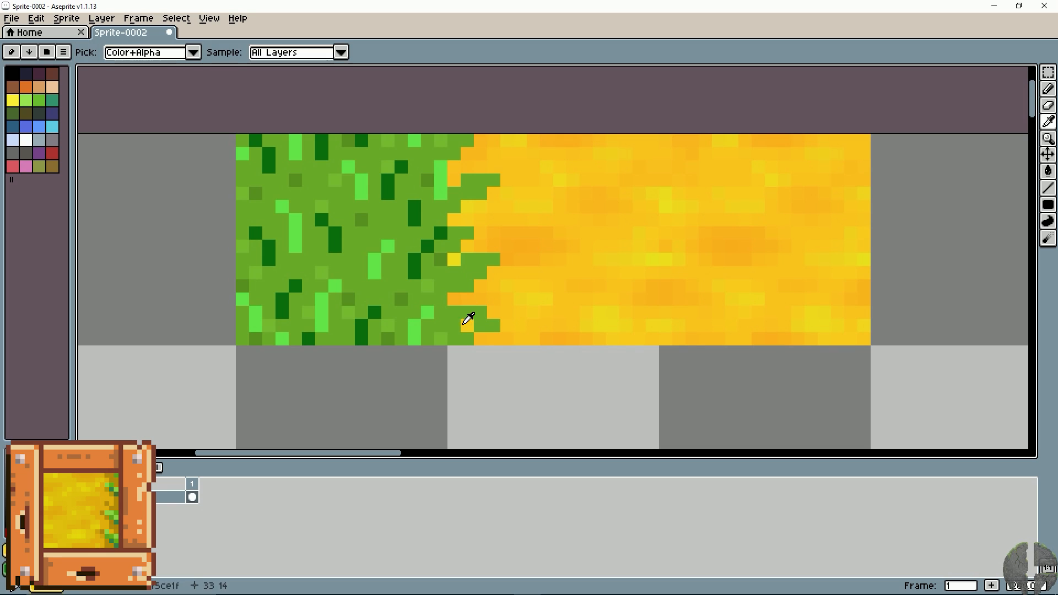
{"action": "left_click", "coordinate": [489, 323]}
{"action": "mouse_move", "coordinate": [481, 314]}
{"action": "left_mouse_down"}
{"action": "mouse_move", "coordinate": [456, 314]}
{"action": "mouse_move", "coordinate": [453, 332]}
{"action": "mouse_move", "coordinate": [488, 322]}
{"action": "left_mouse_up"}
{"action": "left_click", "coordinate": [454, 333], "text": "alt"}
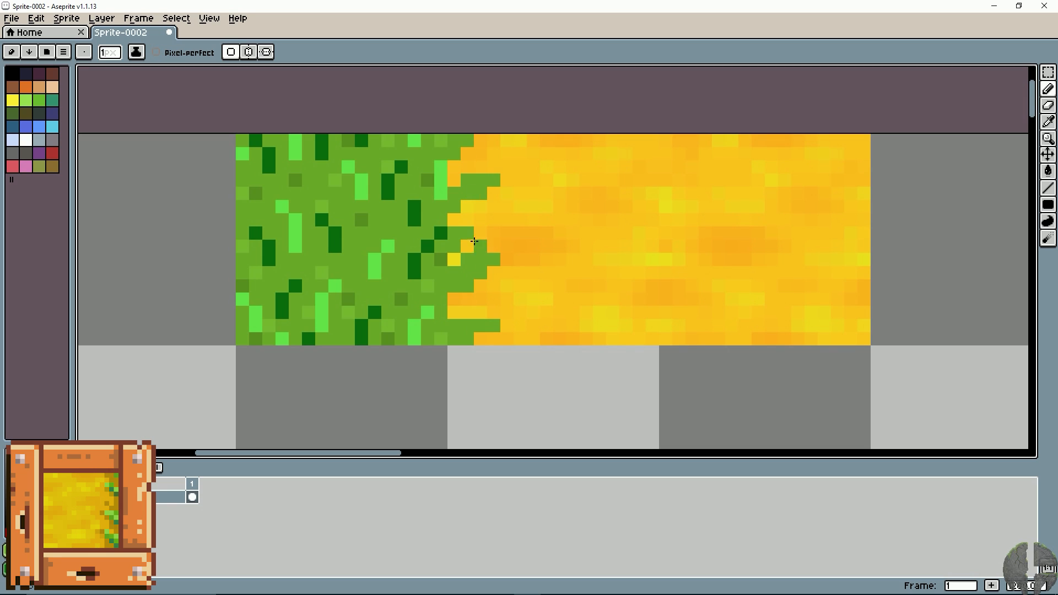
Reshape the lower-middle blade one row lower in base green and clear the leftover pixels above it with sampled yellow.
{"action": "left_click", "coordinate": [461, 300]}
{"action": "left_click", "coordinate": [461, 258], "text": "alt"}
{"action": "left_click_drag", "start_coordinate": [468, 260], "coordinate": [480, 259]}
{"action": "left_click", "coordinate": [481, 259], "text": "alt"}
{"action": "left_click", "coordinate": [479, 267], "text": "alt"}
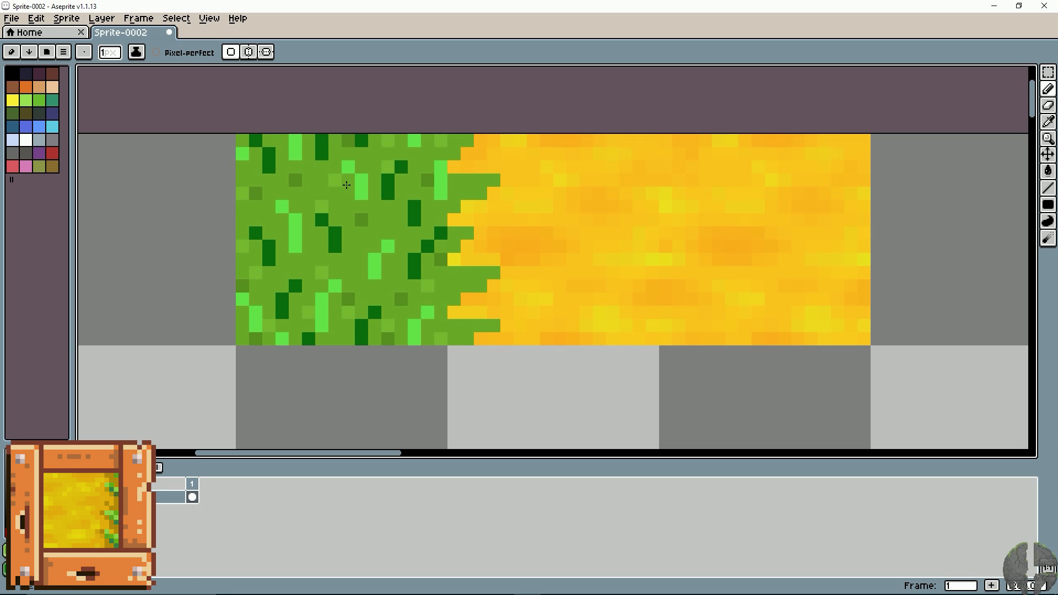
Add light green highlights sampled from the grass to the overlapping blades, undoing unwanted strokes on the upper blade.
{"action": "left_click", "coordinate": [366, 185], "text": "alt"}
{"action": "left_click", "coordinate": [466, 185], "text": "alt"}
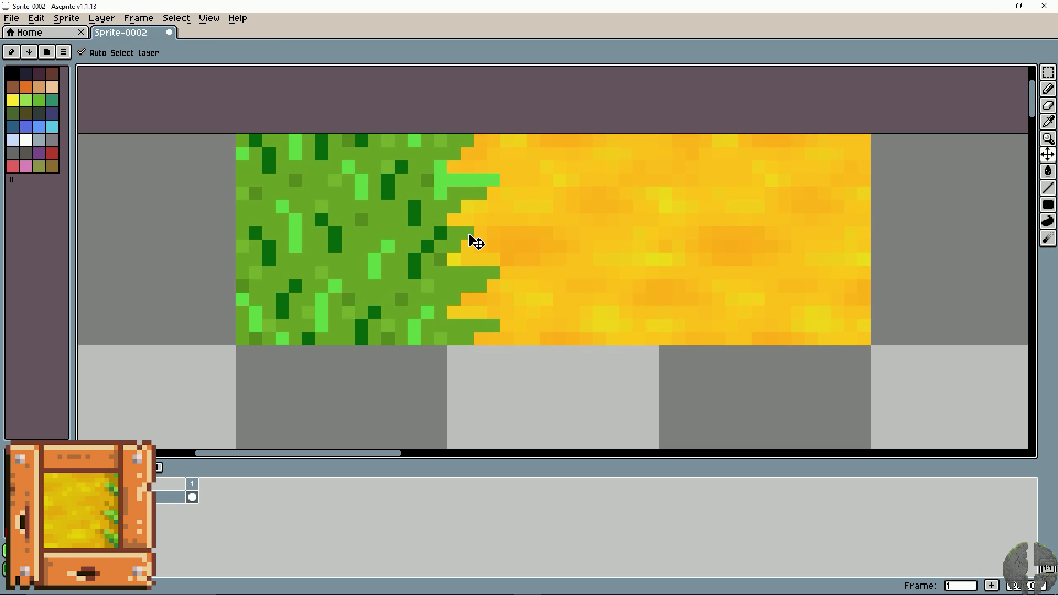
{"action": "key", "text": "ctrl+z"}
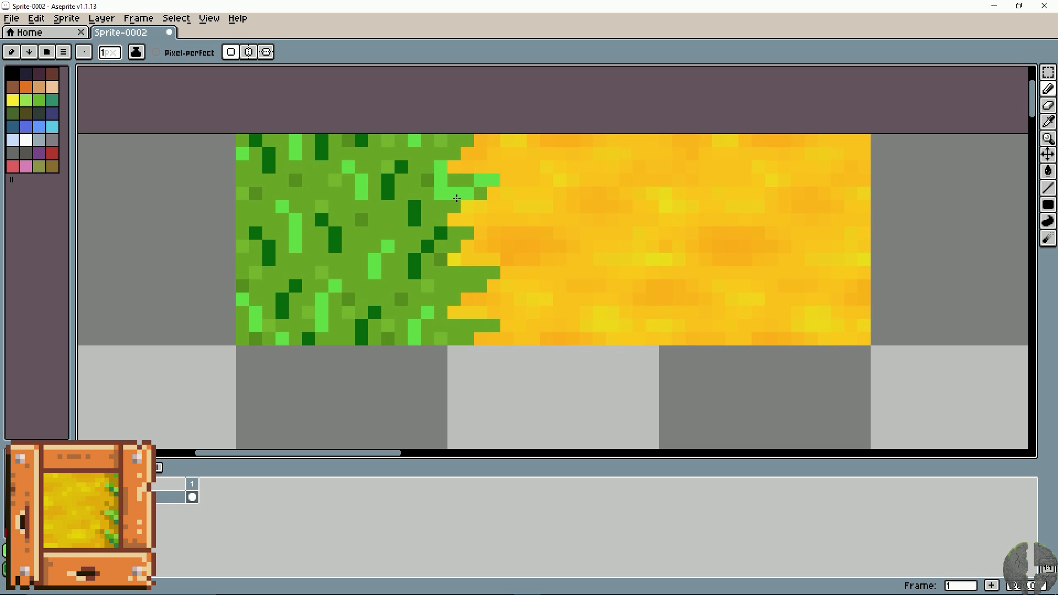
{"action": "key", "text": "ctrl+z"}
{"action": "left_click", "coordinate": [454, 287]}
{"action": "left_click", "coordinate": [481, 326]}
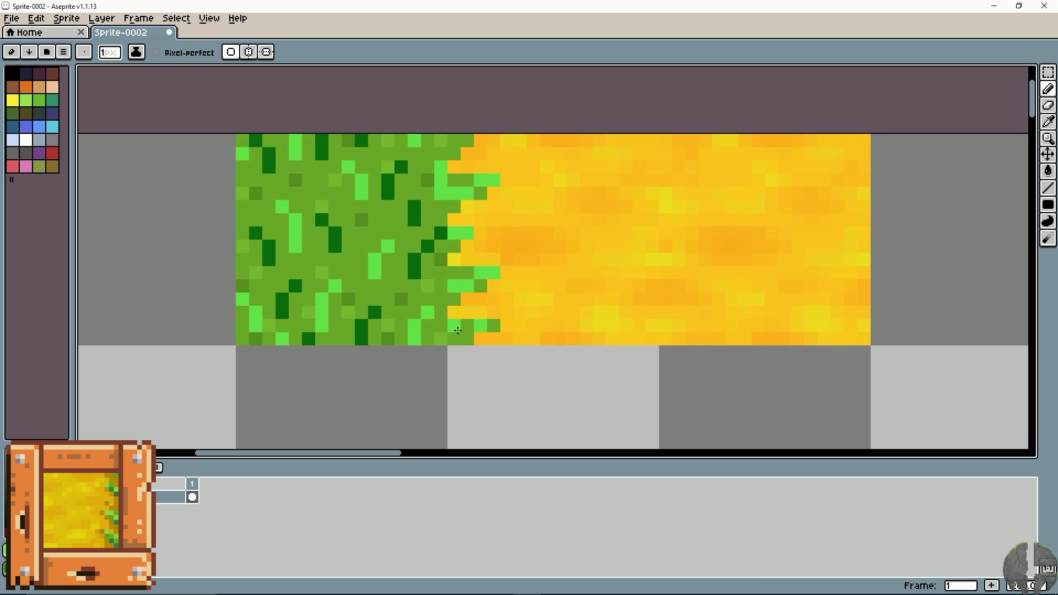
Shade the undersides and tips of the overlapping blades with dark green pixels sampled from the grass.
{"action": "left_click", "coordinate": [400, 168], "text": "alt"}
{"action": "left_click", "coordinate": [481, 192]}
{"action": "left_click", "coordinate": [454, 207]}
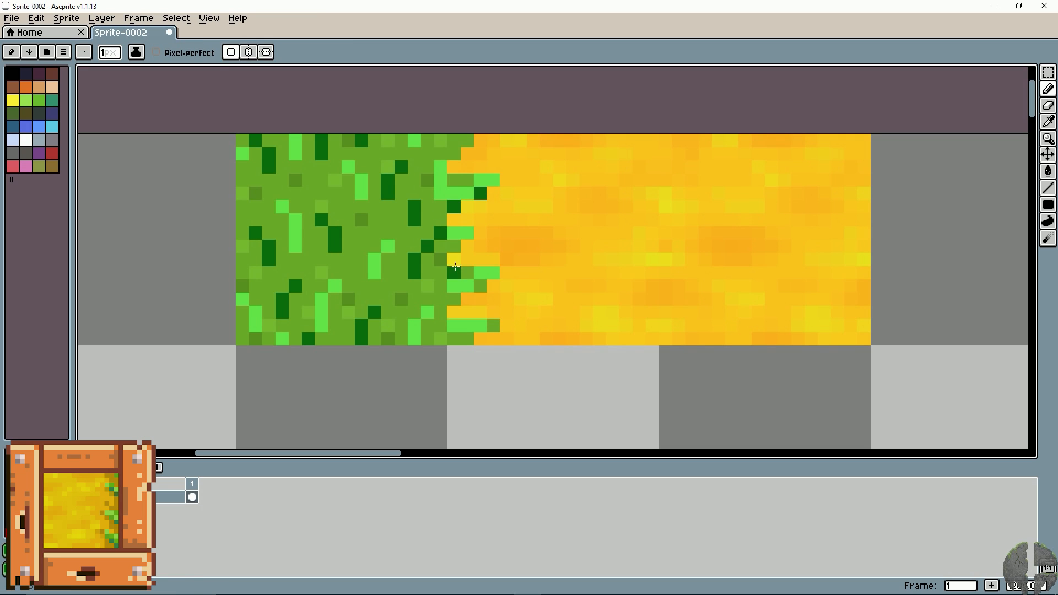
{"action": "left_click", "coordinate": [480, 286]}
{"action": "left_click", "coordinate": [493, 325]}
{"action": "left_click", "coordinate": [467, 339]}
{"action": "left_click", "coordinate": [454, 339]}
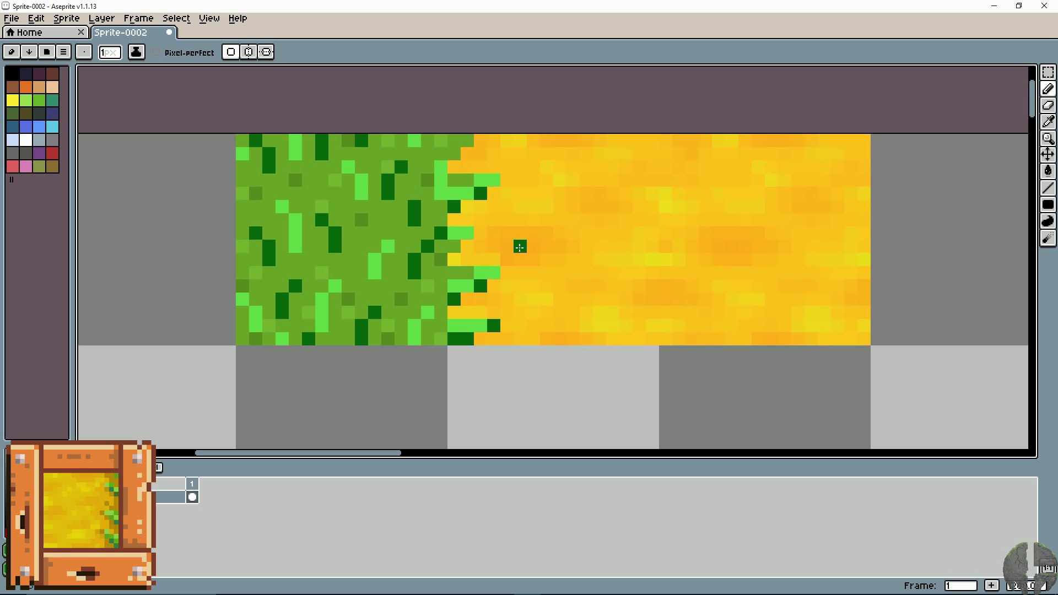
Undo the dark pixels on the bottom blade and recolor the lower-middle blade's tip in base green.
{"action": "key", "text": "ctrl+z"}
{"action": "key", "text": "ctrl+z"}
{"action": "key", "text": "ctrl+z"}
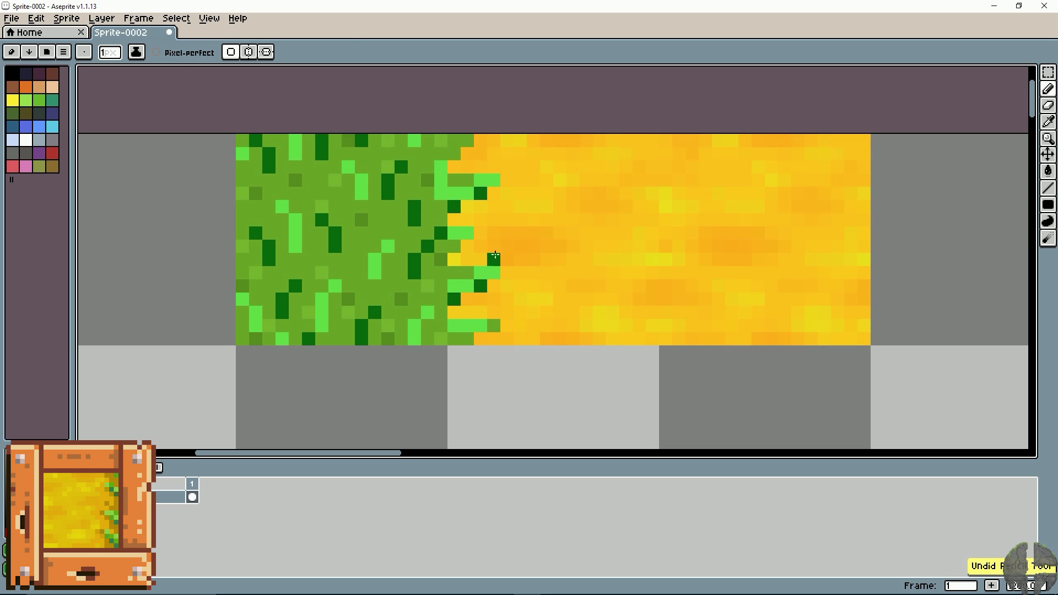
{"action": "left_click", "coordinate": [475, 268], "text": "alt"}
{"action": "left_click", "coordinate": [479, 286], "text": "alt"}
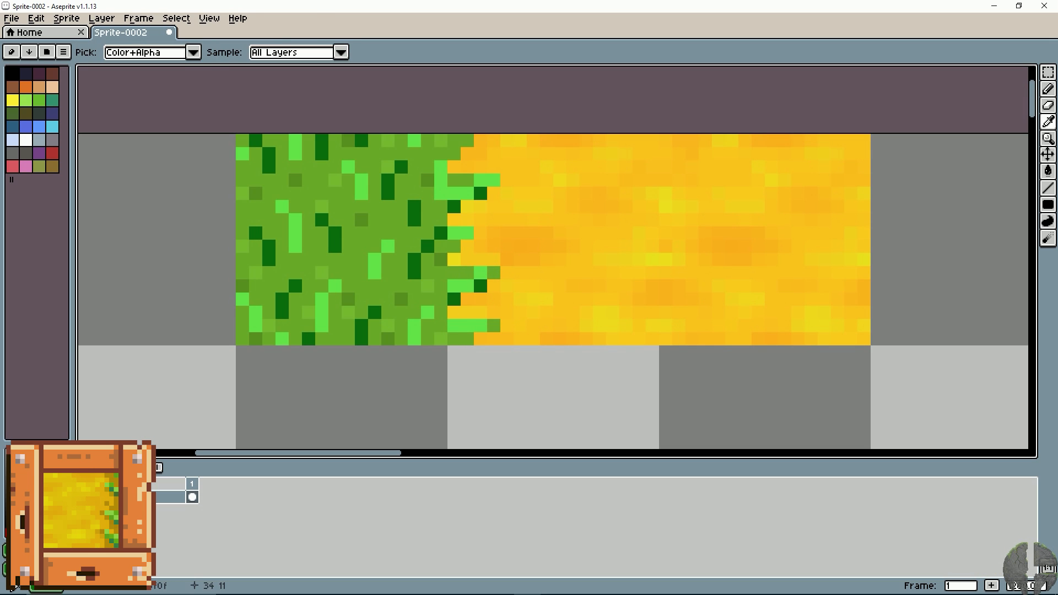
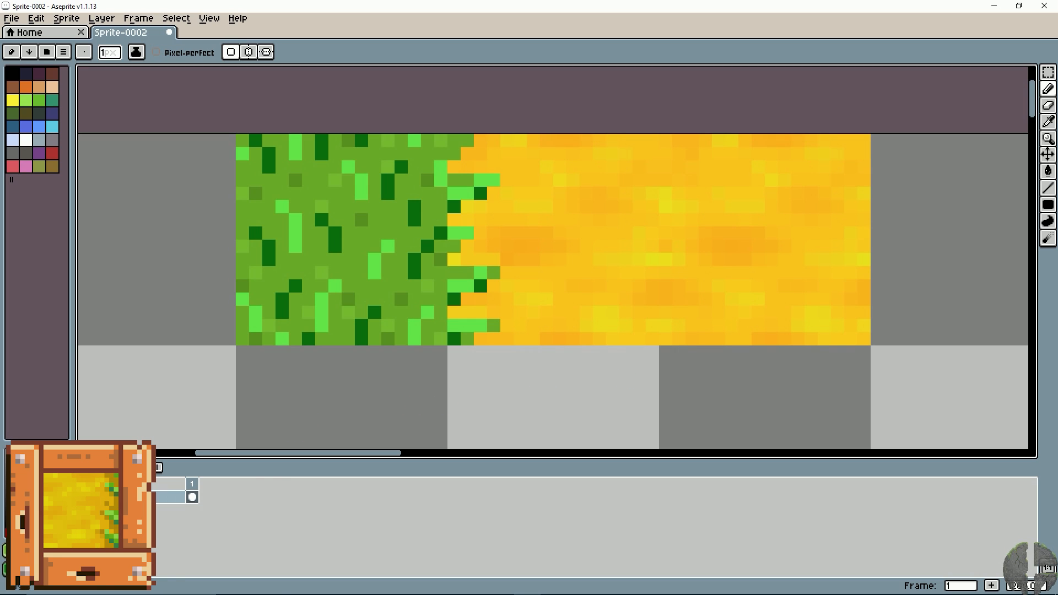
Create a new layer above the tile artwork and name it "shadow".
{"action": "right_click", "coordinate": [165, 497]}
{"action": "left_click", "coordinate": [177, 505]}
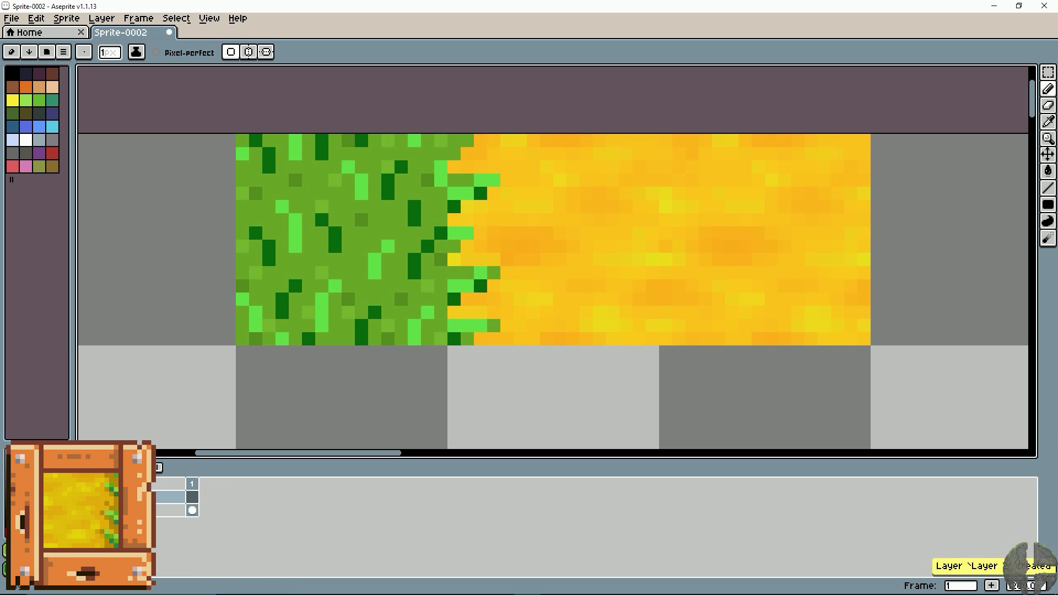
{"action": "double_click", "coordinate": [127, 497]}
{"action": "type", "text": "shado"}
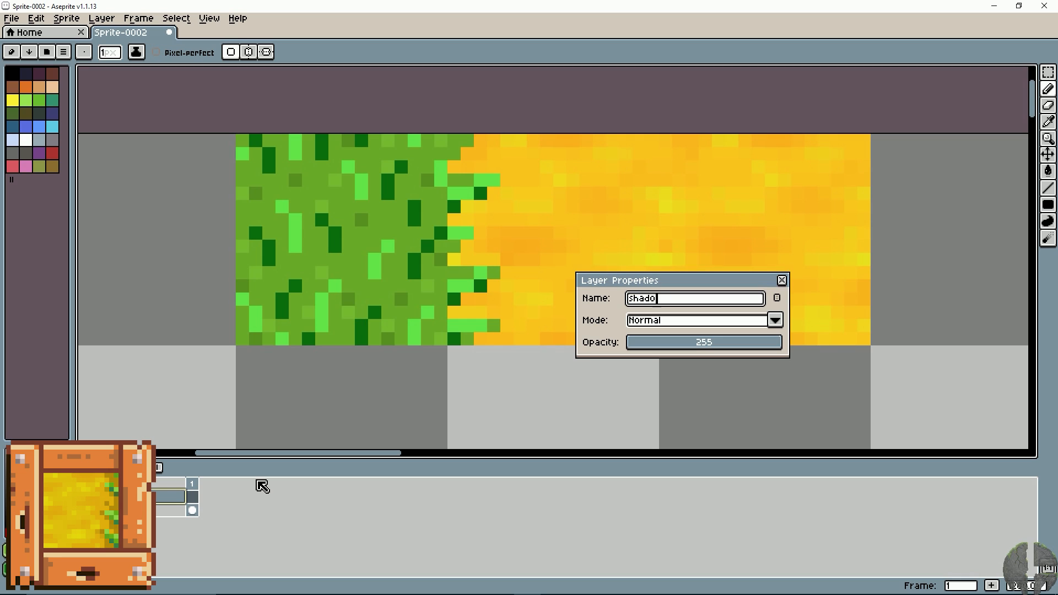
{"action": "key", "text": "Return"}
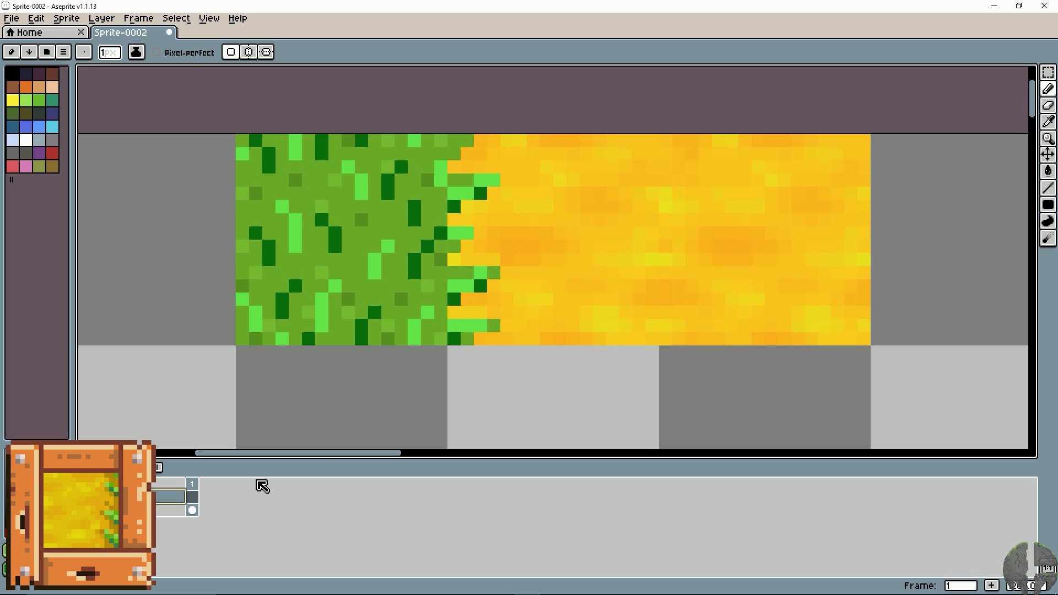
{"action": "double_click", "coordinate": [170, 497]}
{"action": "left_click", "coordinate": [711, 342]}
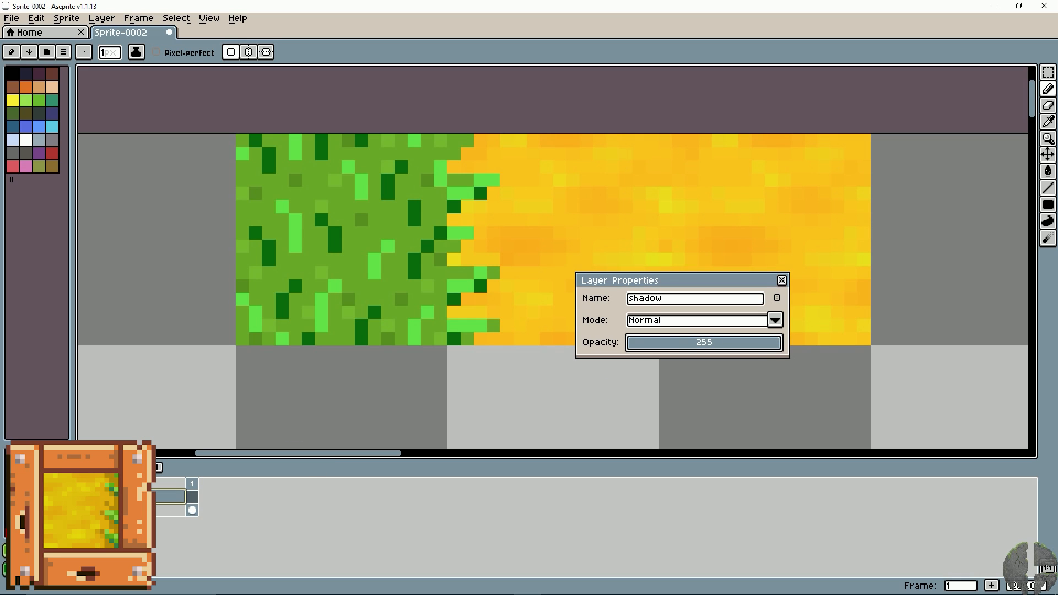
{"action": "left_click", "coordinate": [781, 280]}
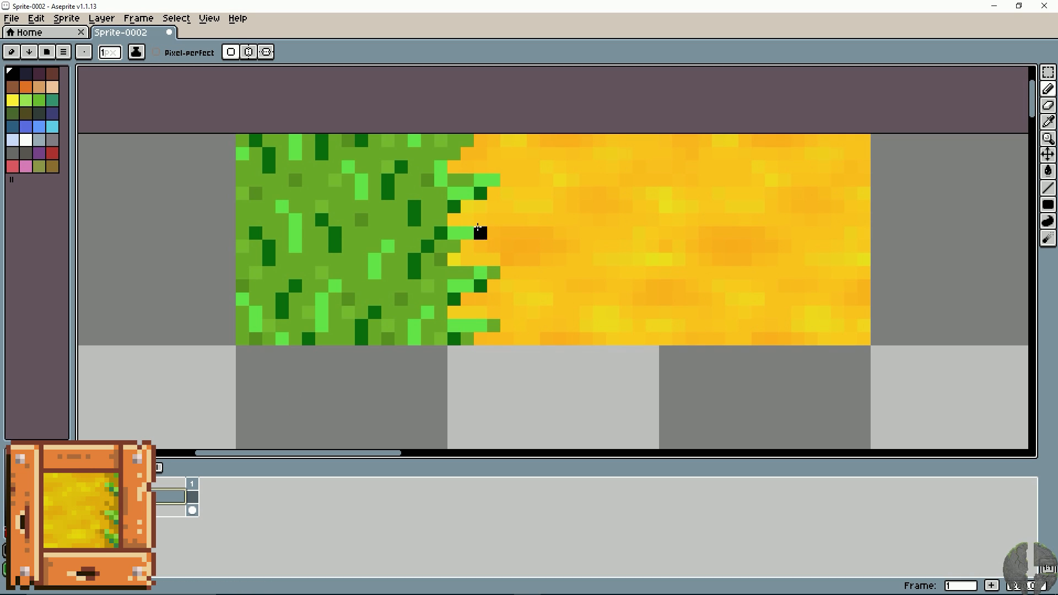
Draw black shadow pixels along the edges of the top blade and the two lowest blades, undoing a stray pixel.
{"action": "left_click_drag", "start_coordinate": [481, 141], "coordinate": [462, 160]}
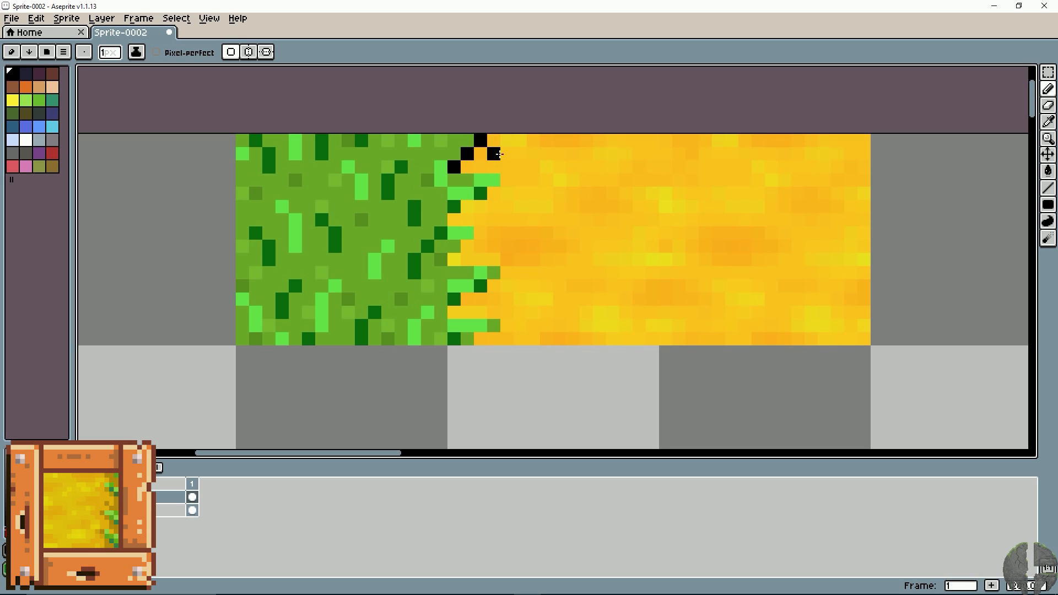
{"action": "key", "text": "ctrl+z"}
{"action": "left_click", "coordinate": [506, 326]}
{"action": "left_click", "coordinate": [493, 286]}
{"action": "left_click", "coordinate": [507, 273]}
{"action": "left_click_drag", "start_coordinate": [478, 298], "coordinate": [465, 299]}
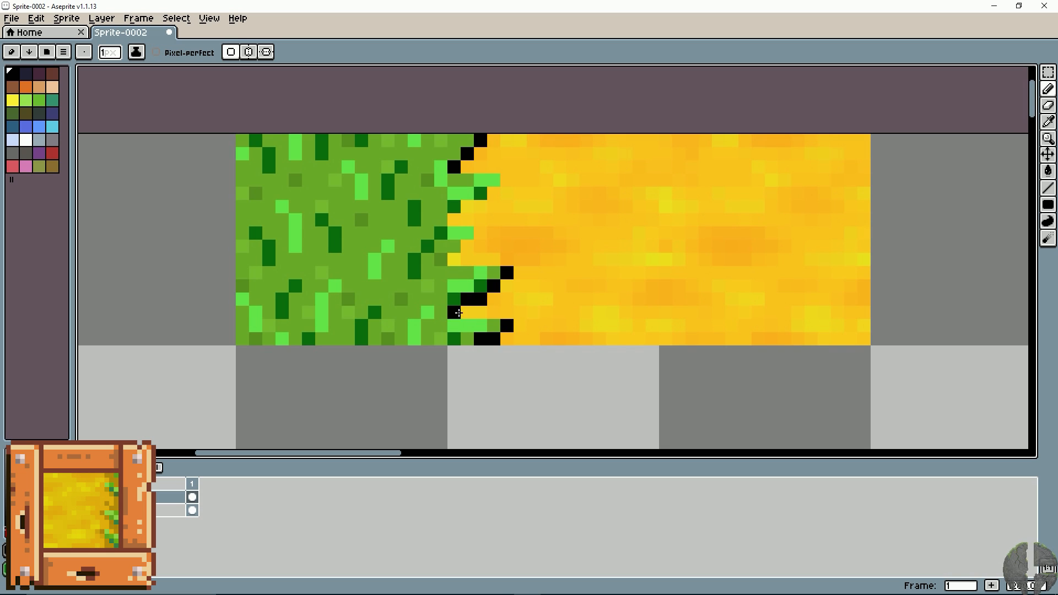
Outline the short middle blade and the upper blade with black shadow pixels along their tips and undersides.
{"action": "left_click", "coordinate": [467, 246]}
{"action": "left_click", "coordinate": [480, 233]}
{"action": "left_click", "coordinate": [454, 219]}
{"action": "left_click_drag", "start_coordinate": [469, 206], "coordinate": [504, 178]}
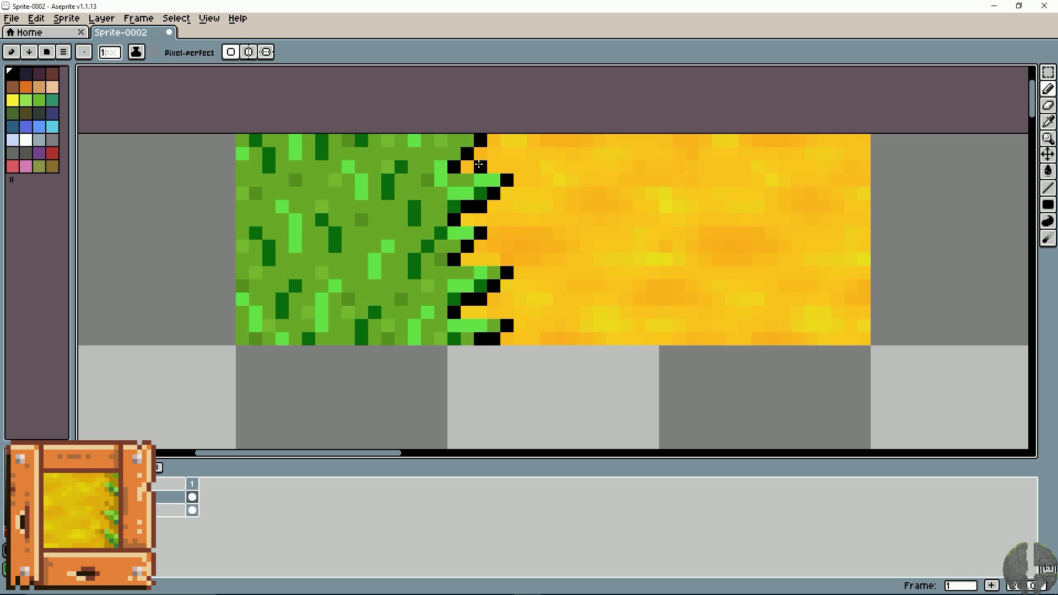
Thicken the black shadow in the gaps between the blades, undoing an extra stroke.
{"action": "left_click", "coordinate": [466, 166]}
{"action": "left_click", "coordinate": [467, 259]}
{"action": "left_click", "coordinate": [466, 312]}
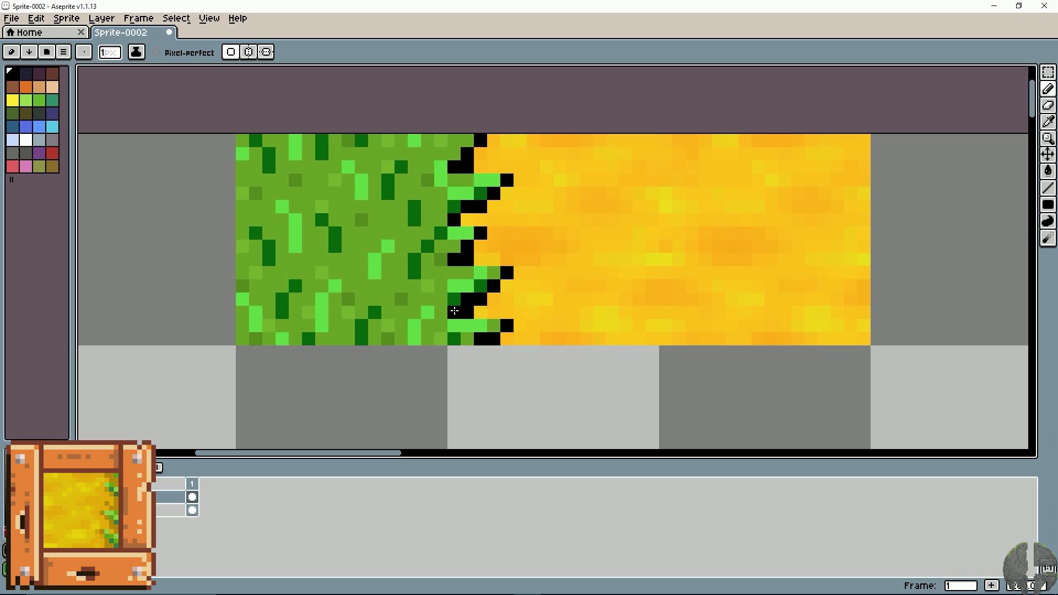
{"action": "left_click_drag", "start_coordinate": [479, 272], "coordinate": [479, 261]}
{"action": "key", "text": "ctrl+z"}
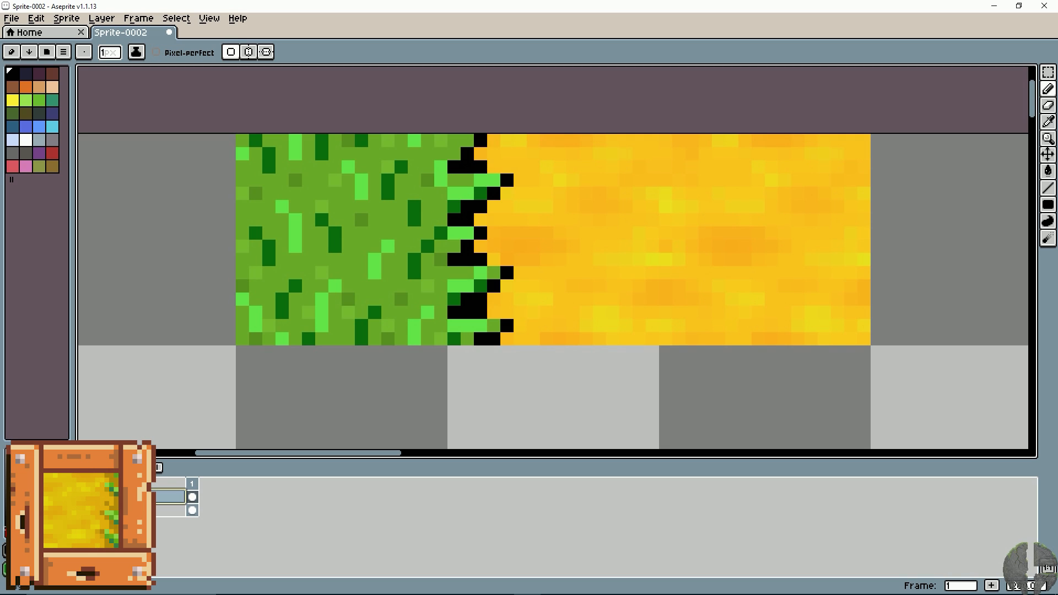
Lower the shadow layer's opacity to about 58.
{"action": "double_click", "coordinate": [171, 497]}
{"action": "left_click_drag", "start_coordinate": [679, 344], "coordinate": [663, 347]}
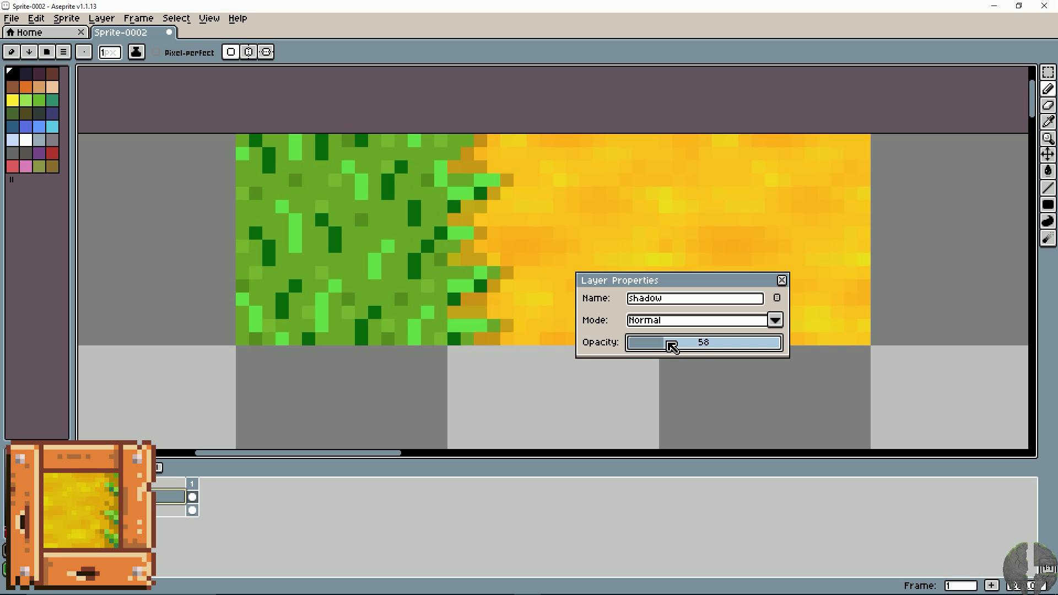
{"action": "left_click", "coordinate": [782, 280]}
Examine the shaded grass-to-yellow transition at several magnifications to judge how the blades and shadow blend.
{"action": "key", "text": "v"}
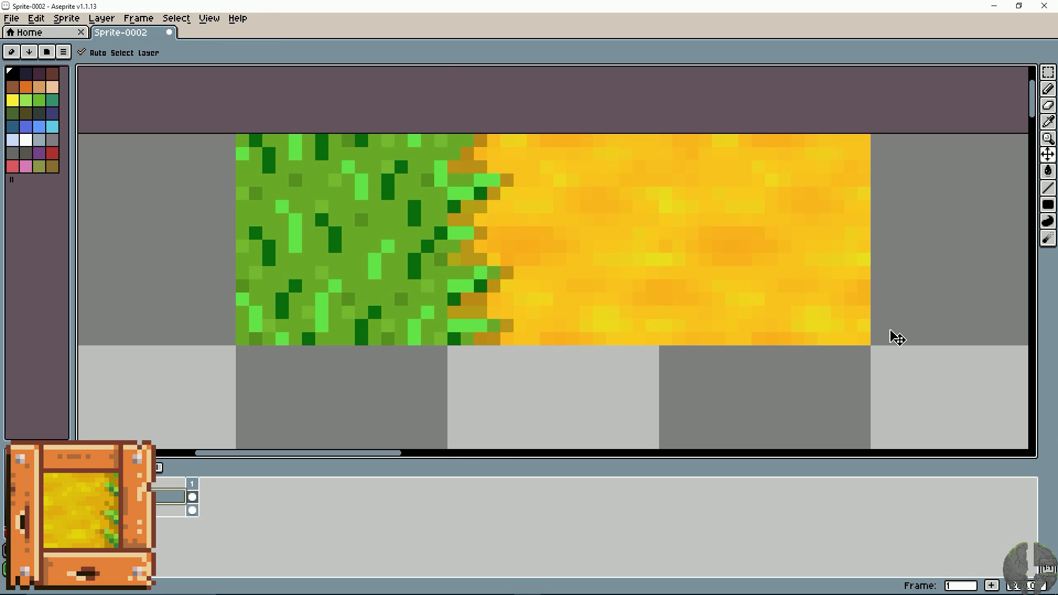
{"action": "scroll", "coordinate": [897, 338], "scroll_direction": "down", "scroll_amount": 6}
{"action": "key", "text": "h"}
{"action": "left_click_drag", "start_coordinate": [909, 288], "coordinate": [437, 338]}
{"action": "key", "text": "m"}
{"action": "key", "text": "v"}
{"action": "scroll", "coordinate": [441, 344], "scroll_direction": "up", "scroll_amount": 3}
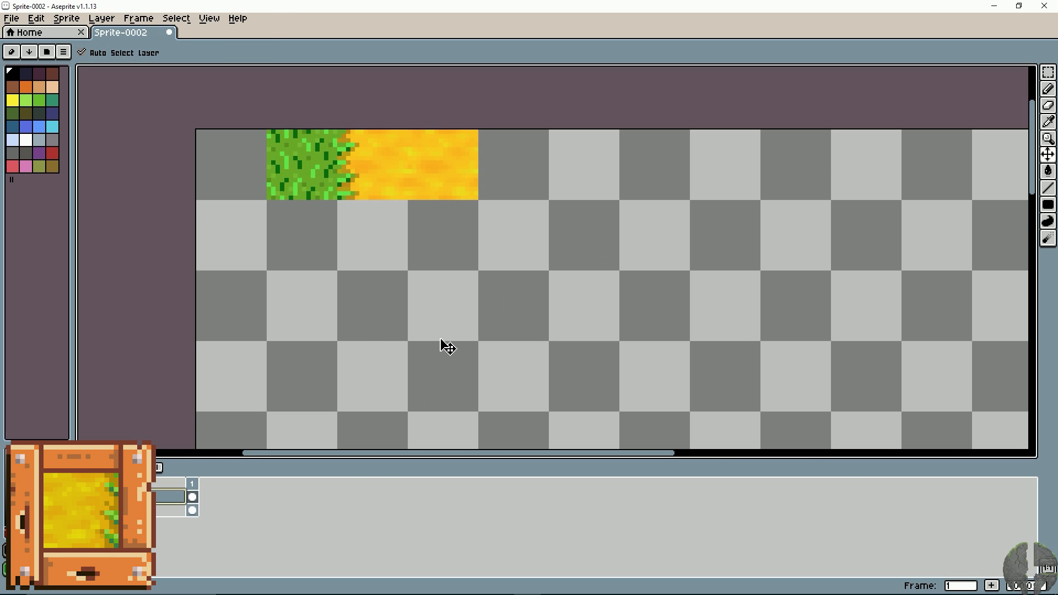
{"action": "key", "text": "h"}
{"action": "mouse_move", "coordinate": [324, 274]}
{"action": "left_mouse_down"}
{"action": "mouse_move", "coordinate": [395, 327]}
{"action": "mouse_move", "coordinate": [449, 347]}
{"action": "left_mouse_up"}
{"action": "key", "text": "b"}
{"action": "key", "text": "space"}
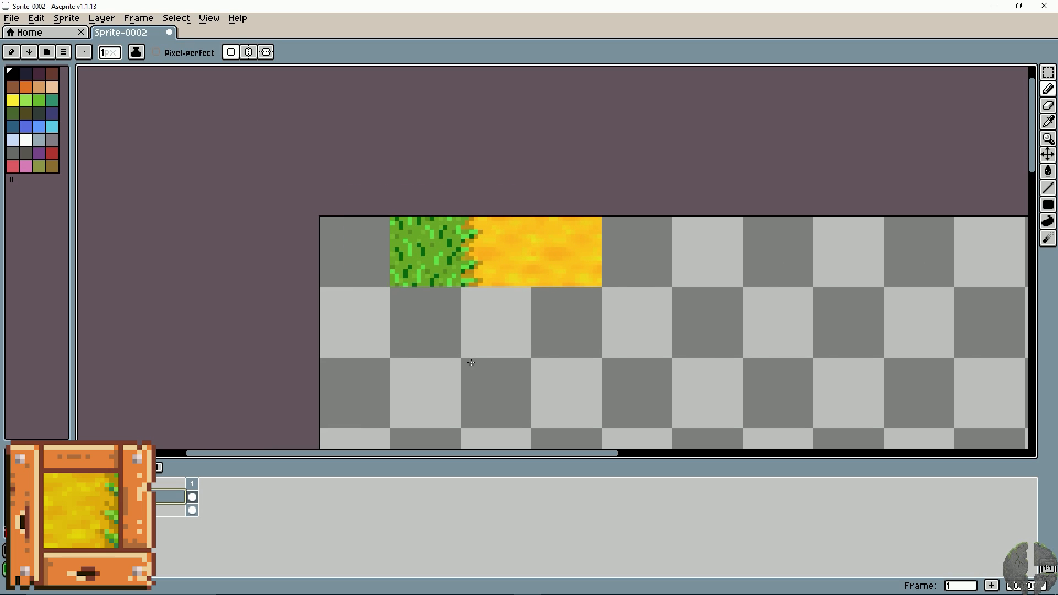
{"action": "scroll", "coordinate": [480, 370], "scroll_direction": "up", "scroll_amount": 2}
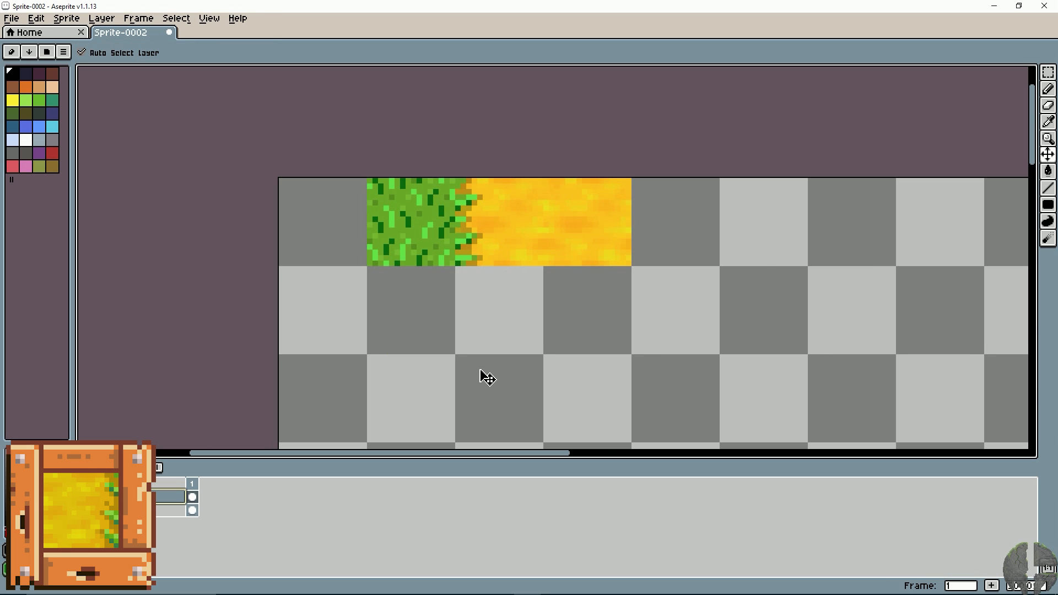
{"action": "scroll", "coordinate": [480, 370], "scroll_direction": "down", "scroll_amount": 1}
{"action": "key", "text": "space"}
{"action": "left_click_drag", "start_coordinate": [461, 315], "coordinate": [528, 363]}
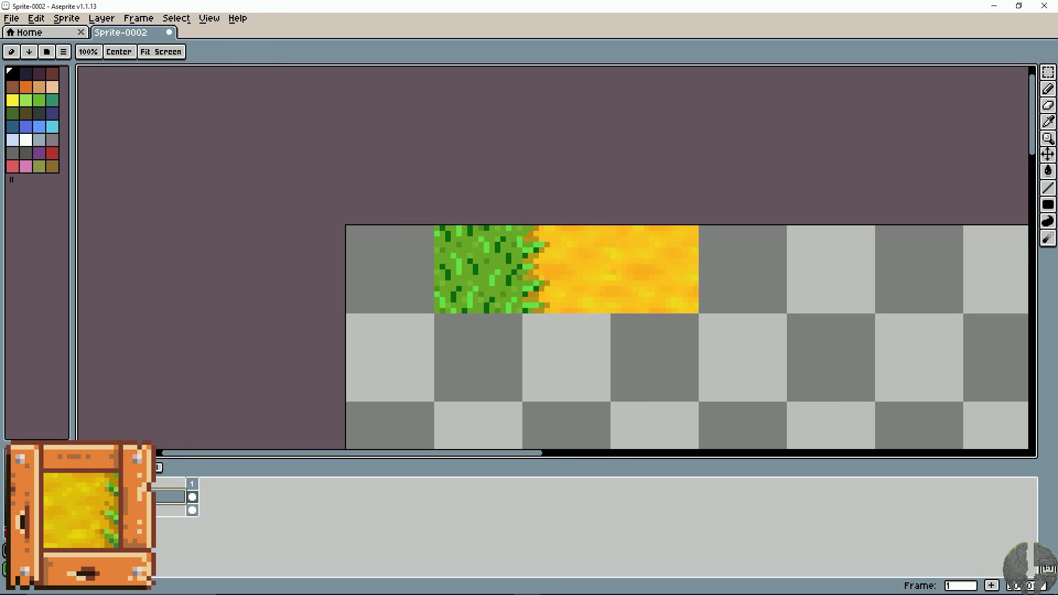
{"action": "key", "text": "v"}
{"action": "scroll", "coordinate": [529, 362], "scroll_direction": "up", "scroll_amount": 4}
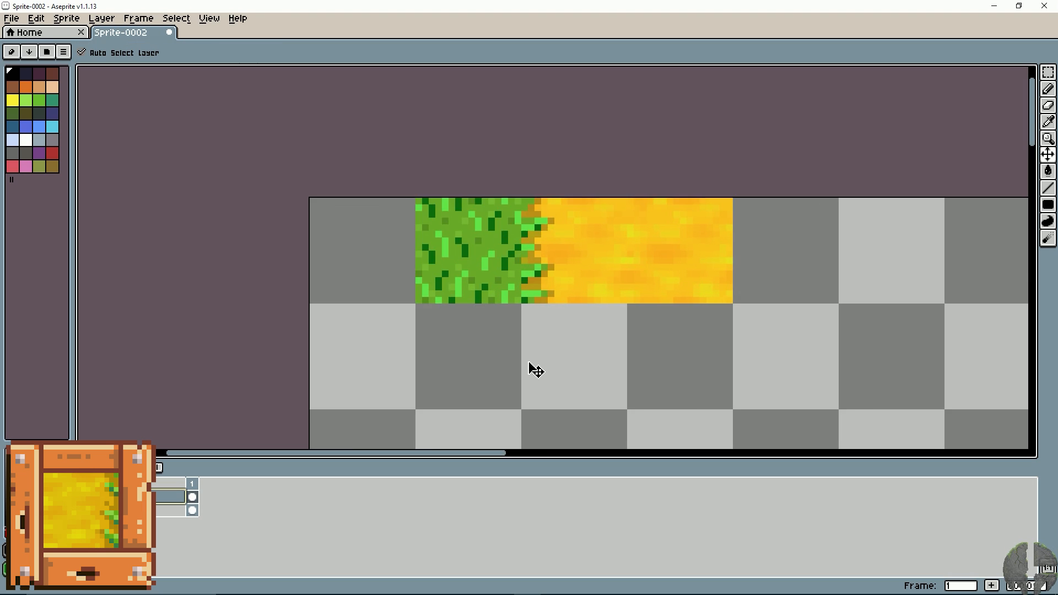
{"action": "scroll", "coordinate": [535, 370], "scroll_direction": "down", "scroll_amount": 1}
{"action": "key", "text": "space"}
{"action": "left_click_drag", "start_coordinate": [527, 359], "coordinate": [484, 420]}
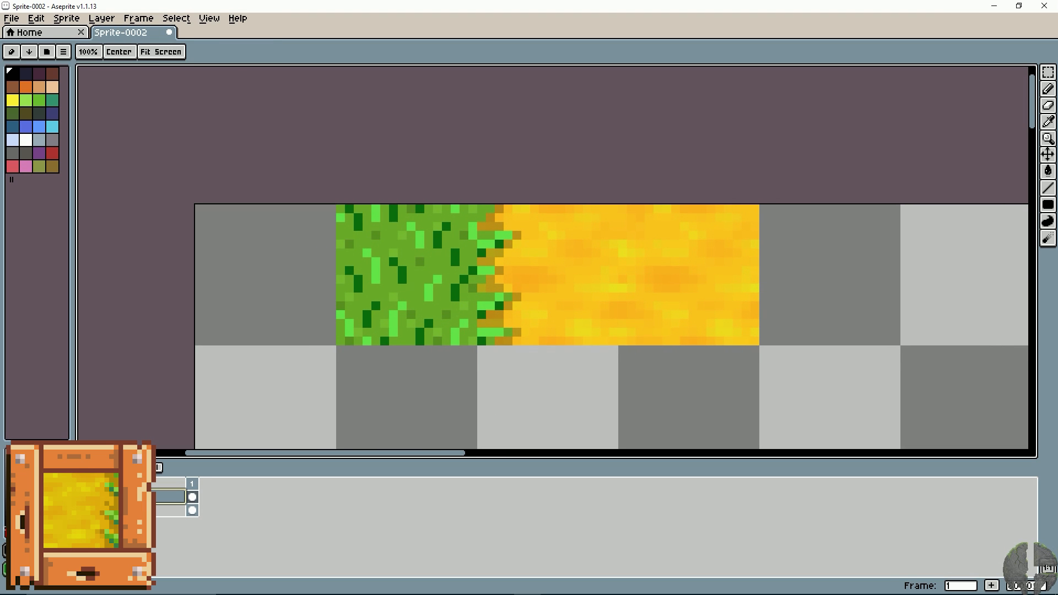
{"action": "scroll", "coordinate": [493, 401], "scroll_direction": "up", "scroll_amount": 1}
{"action": "key", "text": "space"}
{"action": "left_click_drag", "start_coordinate": [508, 362], "coordinate": [505, 410]}
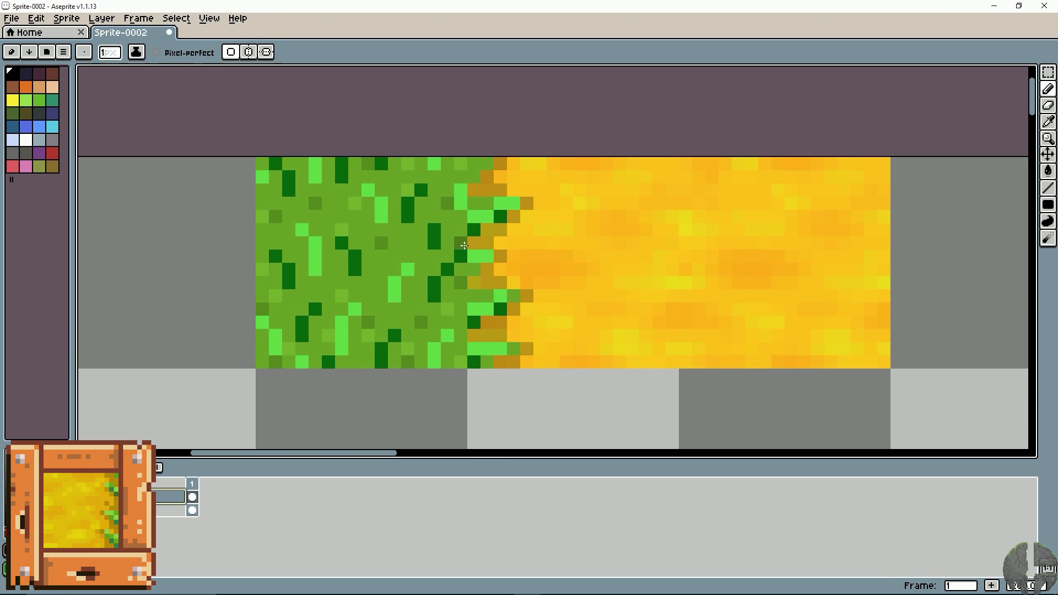
Sample the base green from the grass tile as the pencil color.
{"action": "key", "text": "i"}
{"action": "left_click", "coordinate": [453, 225]}
{"action": "key", "text": "b"}
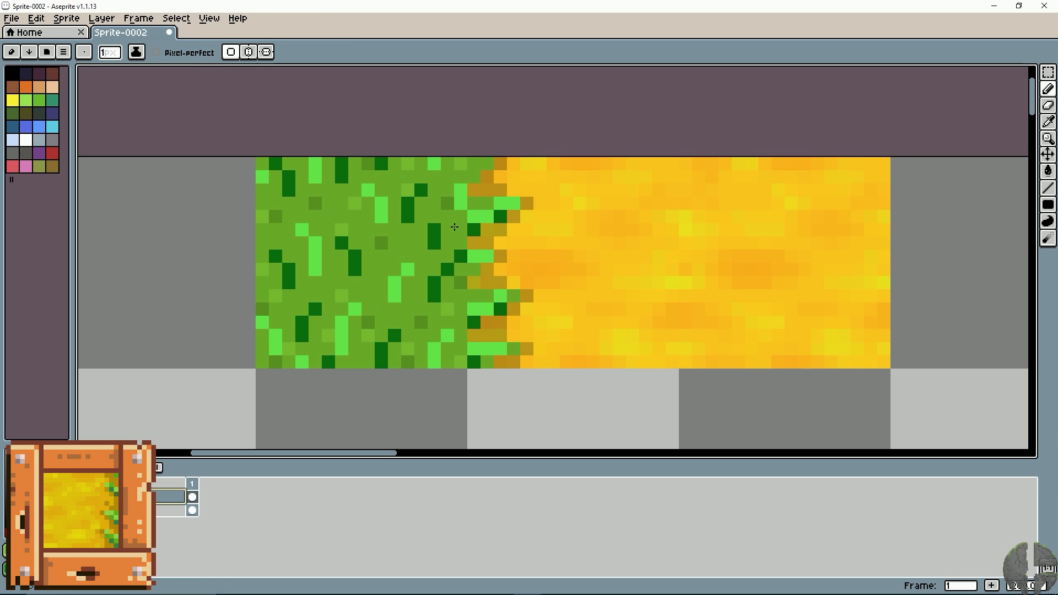
{"action": "key", "text": "v"}
{"action": "scroll", "coordinate": [488, 241], "scroll_direction": "down", "scroll_amount": 4}
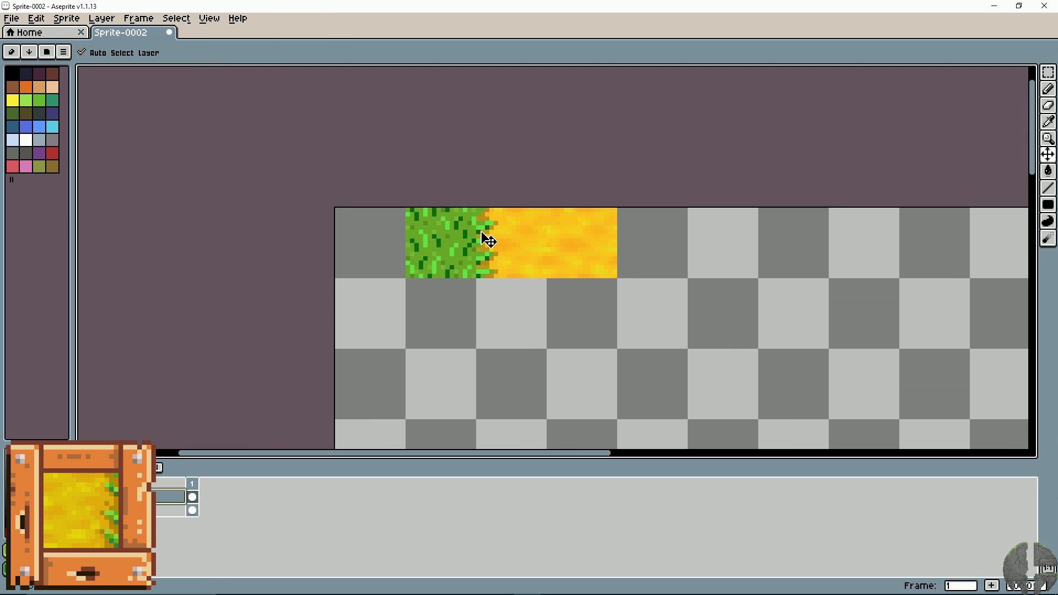
{"action": "scroll", "coordinate": [488, 241], "scroll_direction": "up", "scroll_amount": 2}
{"action": "scroll", "coordinate": [488, 241], "scroll_direction": "up", "scroll_amount": 2}
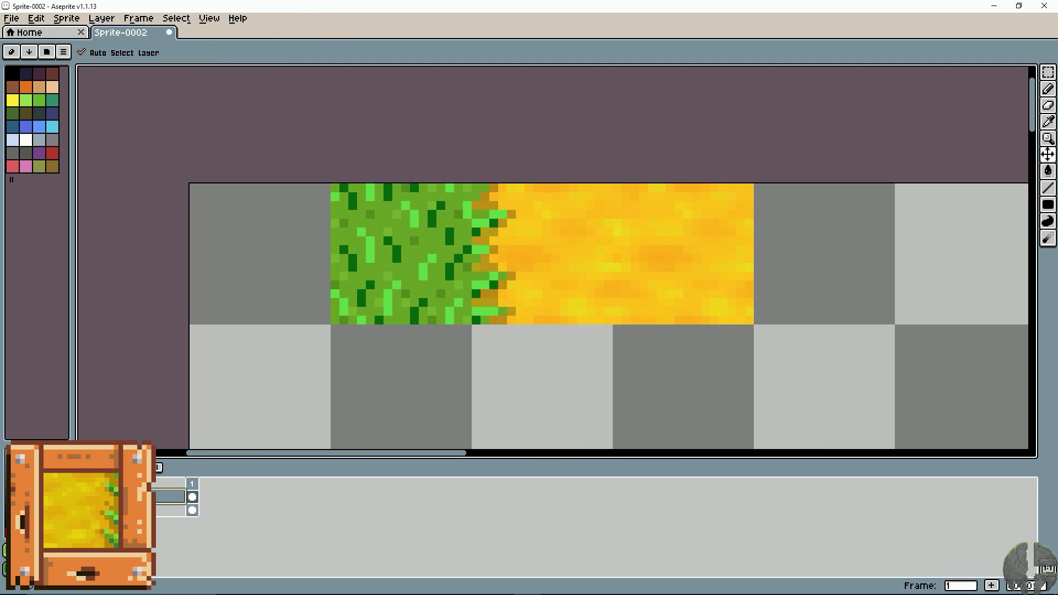
{"action": "key", "text": "b"}
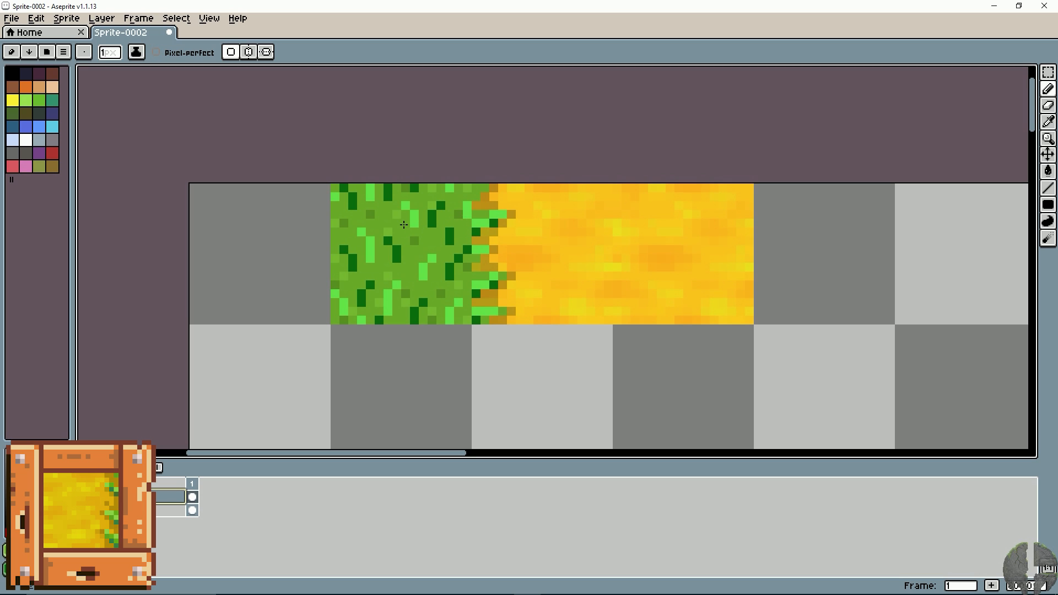
Duplicate the plain grass tile into the empty cell before it on the grass layer, undoing the mistaken move on the shadow layer.
{"action": "key", "text": "m"}
{"action": "left_click_drag", "start_coordinate": [335, 197], "coordinate": [471, 322]}
{"action": "left_click_drag", "start_coordinate": [447, 264], "coordinate": [304, 264]}
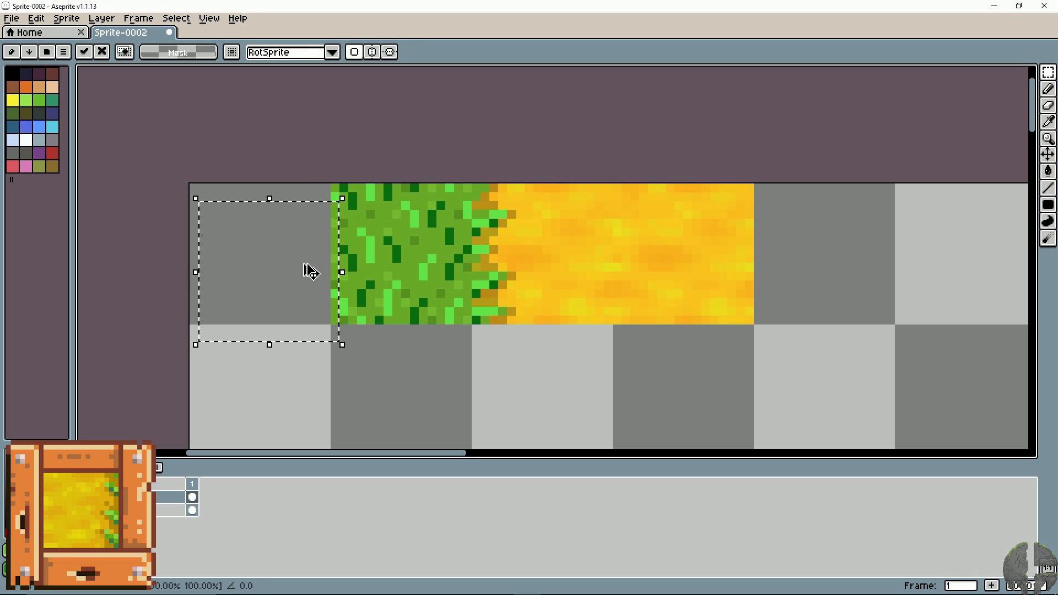
{"action": "key", "text": "ctrl+z"}
{"action": "left_click", "coordinate": [146, 510]}
{"action": "left_click_drag", "start_coordinate": [394, 258], "coordinate": [265, 269]}
{"action": "left_click", "coordinate": [361, 346]}
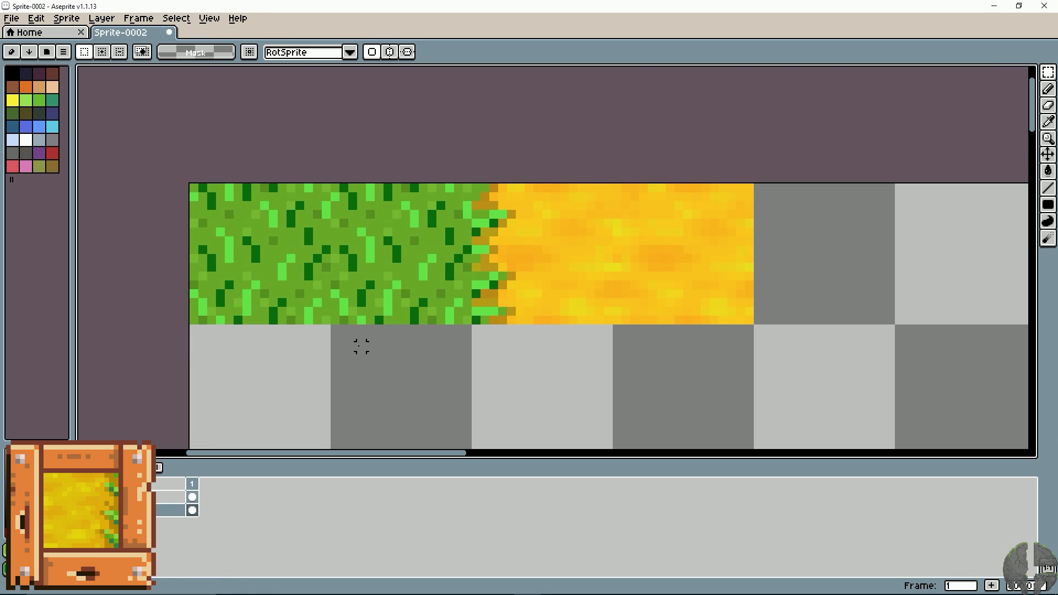
Touch up pixels along the seam between the grass and transition tiles with greens sampled nearby, undoing stray strokes.
{"action": "scroll", "coordinate": [392, 297], "scroll_direction": "up", "scroll_amount": 1}
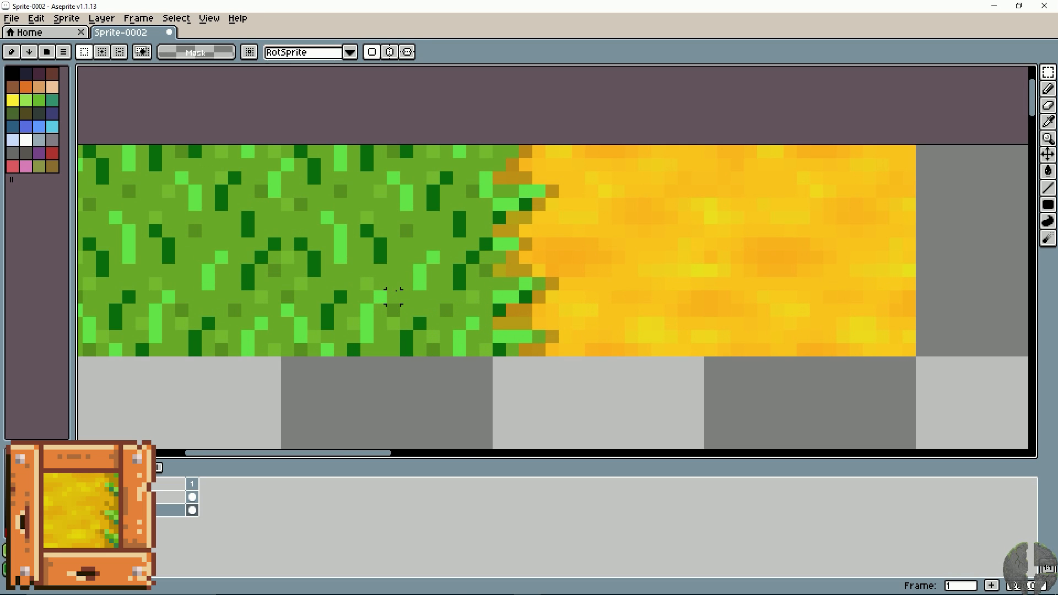
{"action": "key", "text": "space"}
{"action": "left_click_drag", "start_coordinate": [426, 275], "coordinate": [378, 298]}
{"action": "key", "text": "b"}
{"action": "key", "text": "alt"}
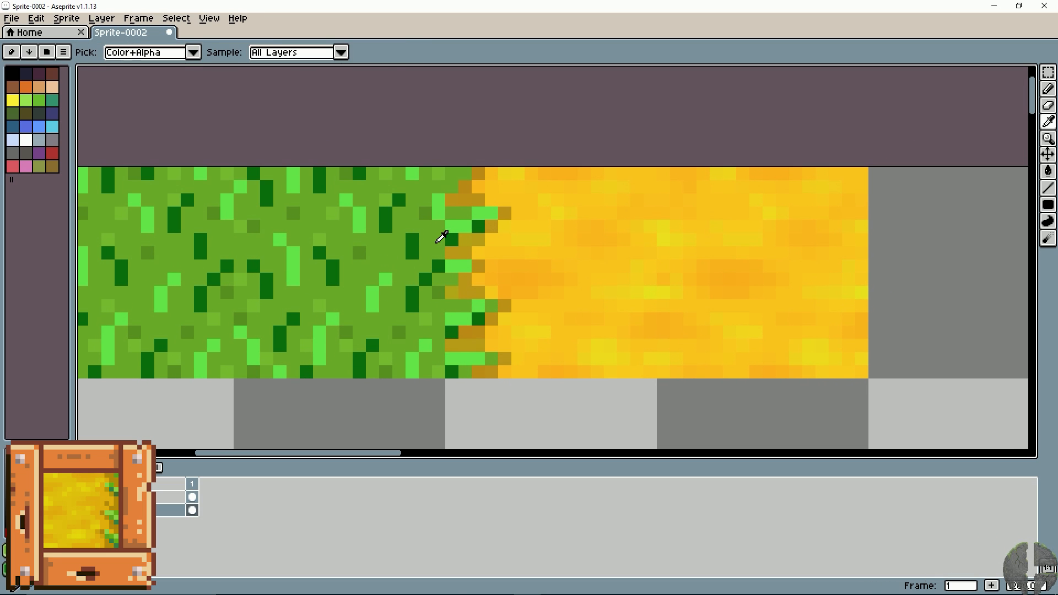
{"action": "left_click", "coordinate": [433, 268]}
{"action": "key", "text": "alt"}
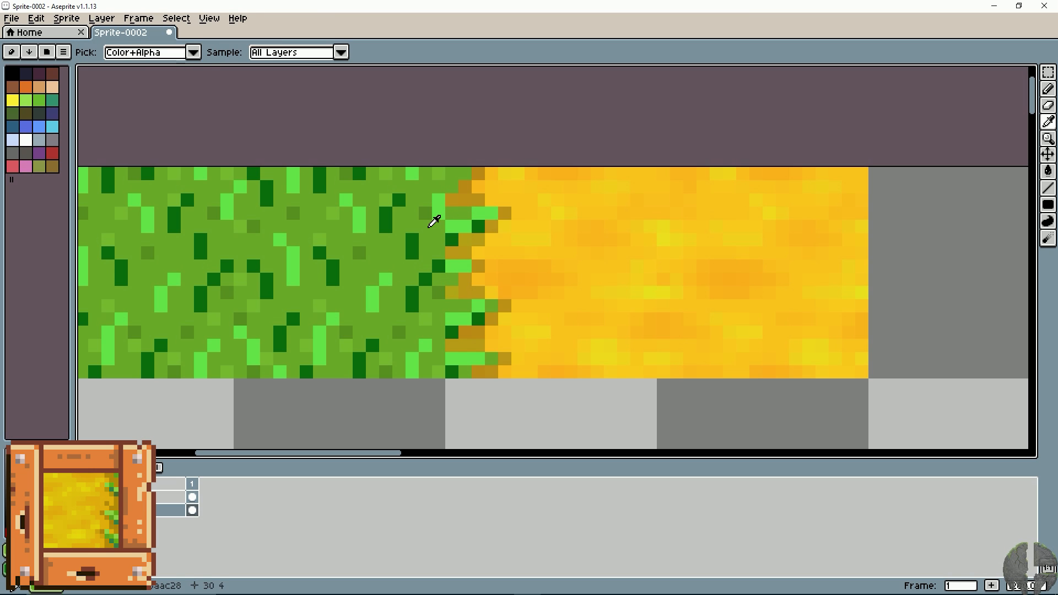
{"action": "left_click", "coordinate": [456, 213], "text": "alt"}
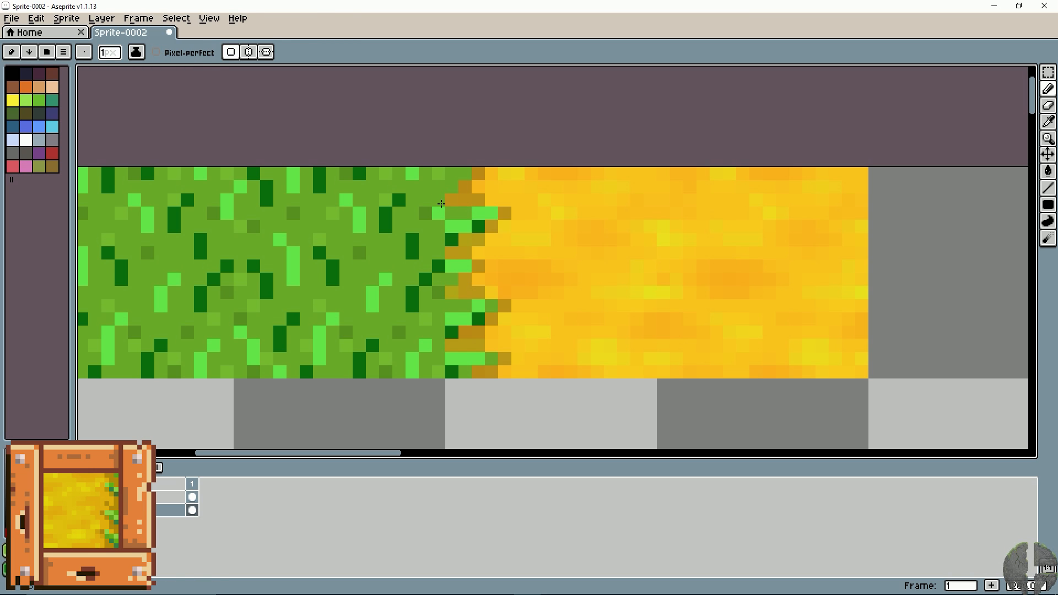
{"action": "left_click_drag", "start_coordinate": [375, 255], "coordinate": [396, 244]}
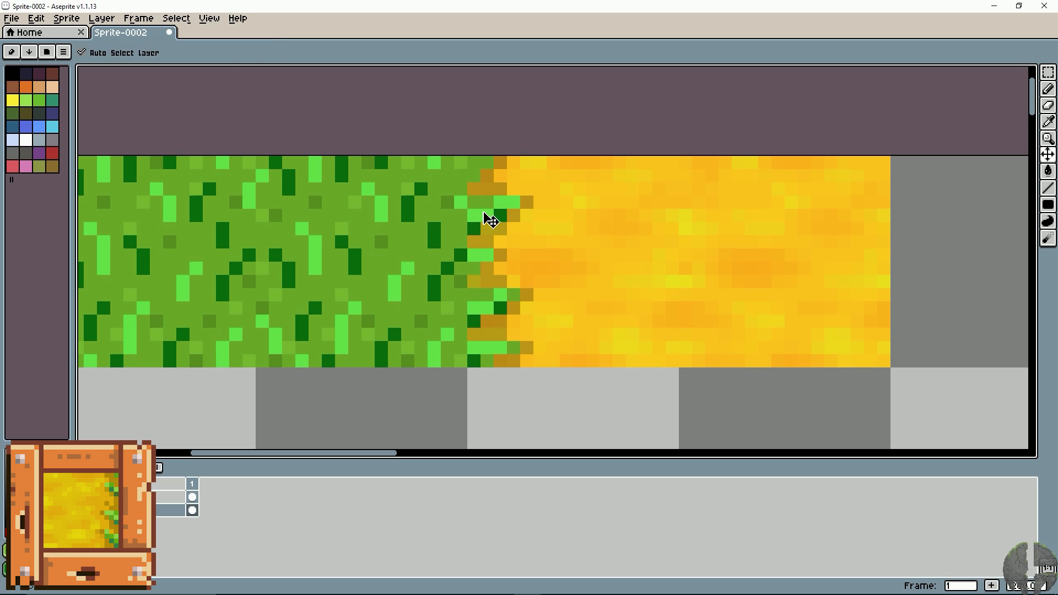
{"action": "key", "text": "ctrl+z"}
{"action": "scroll", "coordinate": [524, 246], "scroll_direction": "down", "scroll_amount": 4}
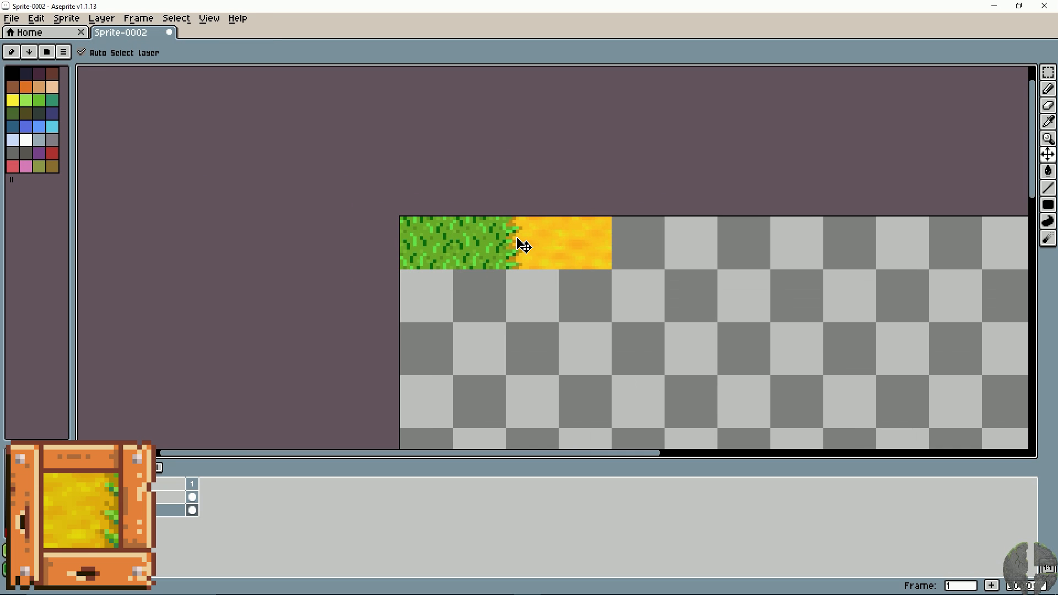
{"action": "scroll", "coordinate": [520, 243], "scroll_direction": "up", "scroll_amount": 1}
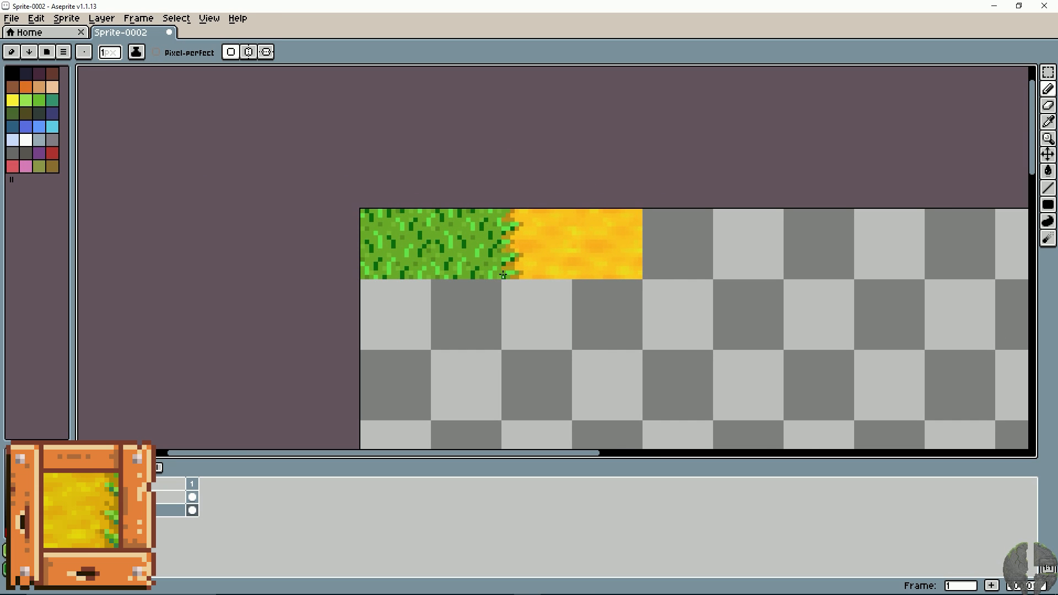
{"action": "key", "text": "ctrl+z"}
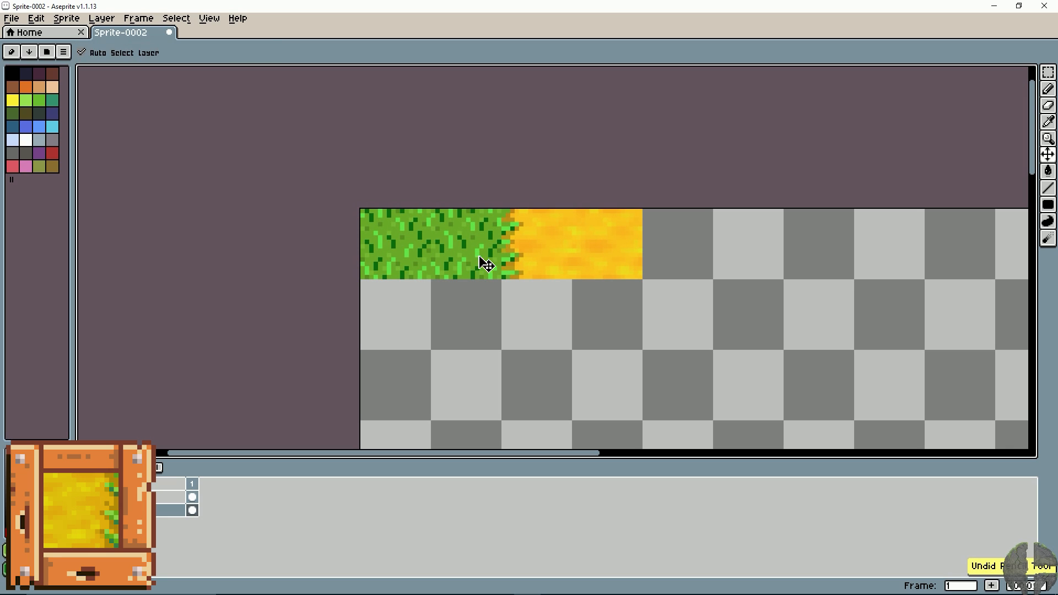
Blend the edge blades further into the grass using greens sampled from neighboring pixels.
{"action": "left_click", "coordinate": [503, 242], "text": "alt"}
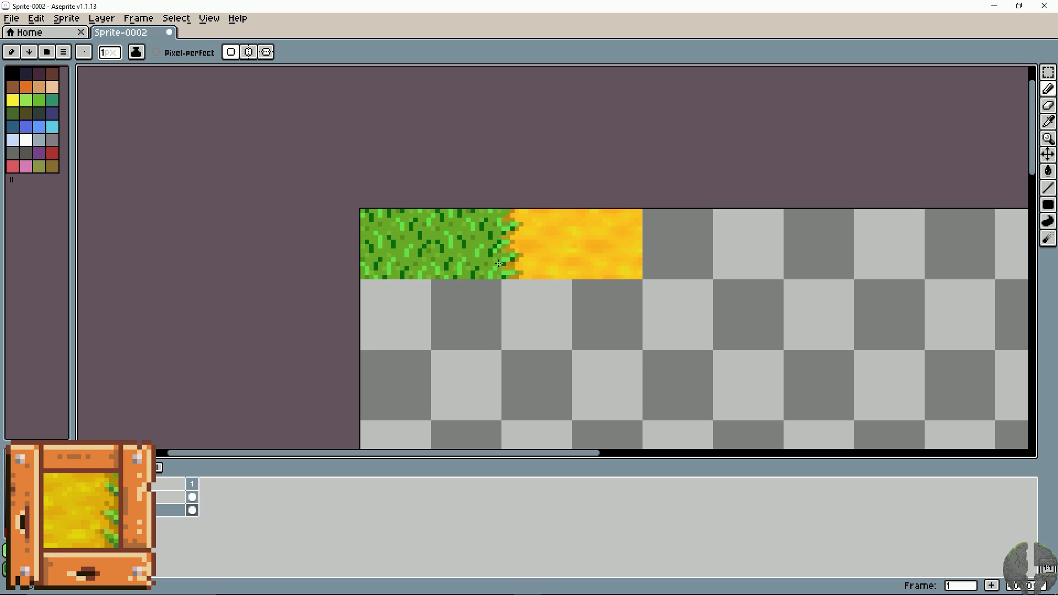
{"action": "left_click", "coordinate": [494, 263], "text": "alt"}
{"action": "left_click", "coordinate": [505, 234], "text": "alt"}
{"action": "left_click", "coordinate": [499, 229], "text": "alt"}
{"action": "left_click", "coordinate": [507, 224], "text": "alt"}
{"action": "left_click", "coordinate": [507, 217], "text": "alt"}
Select the two-tile strip made of the second grass tile and the transition tile.
{"action": "key", "text": "v"}
{"action": "scroll", "coordinate": [576, 270], "scroll_direction": "down", "scroll_amount": 2}
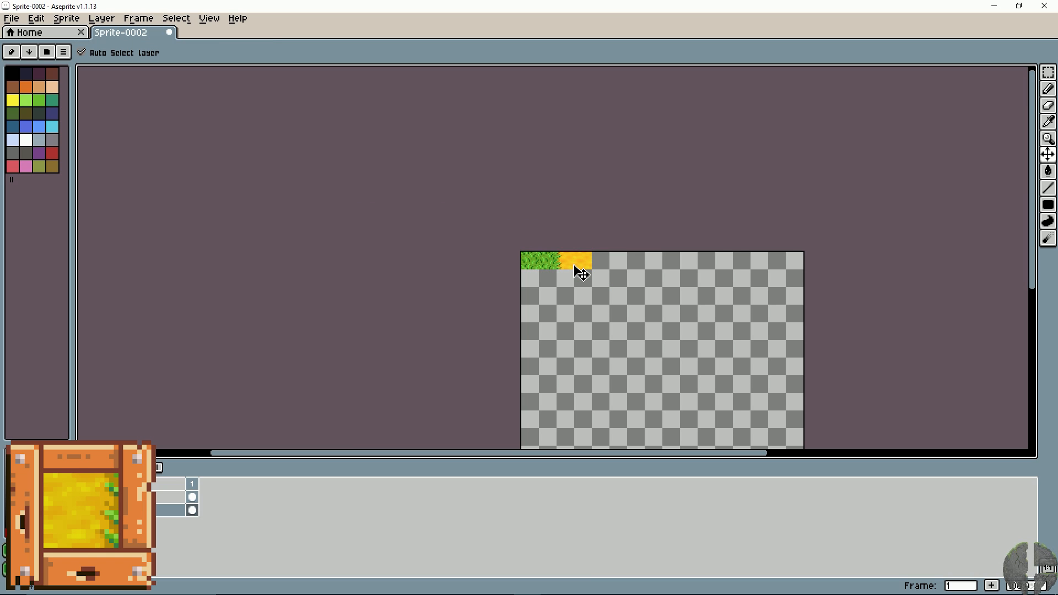
{"action": "scroll", "coordinate": [581, 273], "scroll_direction": "up", "scroll_amount": 3}
{"action": "left_click_drag", "start_coordinate": [574, 266], "coordinate": [508, 293]}
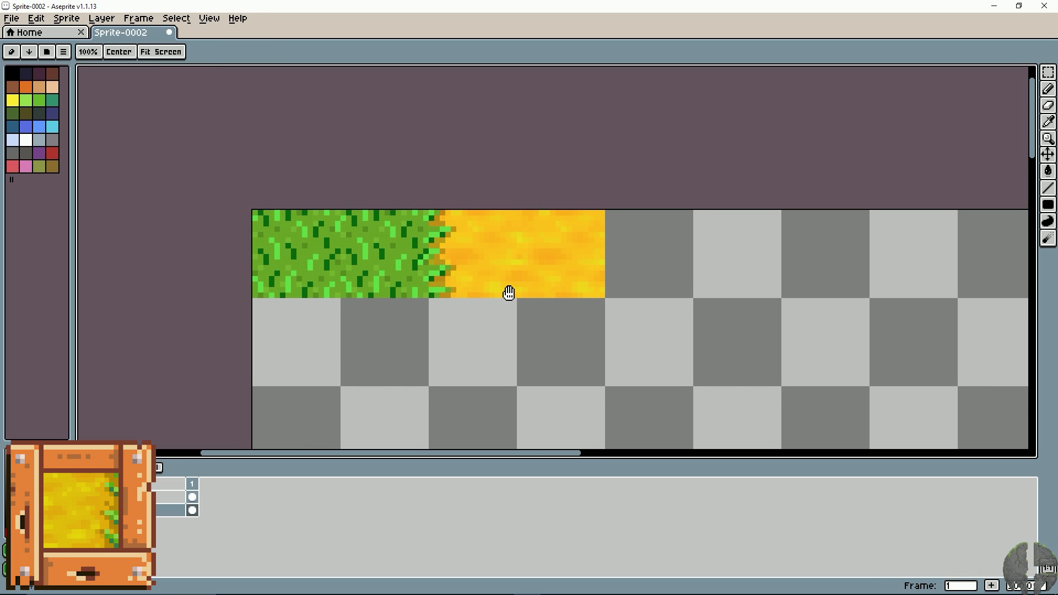
{"action": "key", "text": "m"}
{"action": "left_click_drag", "start_coordinate": [342, 297], "coordinate": [513, 218]}
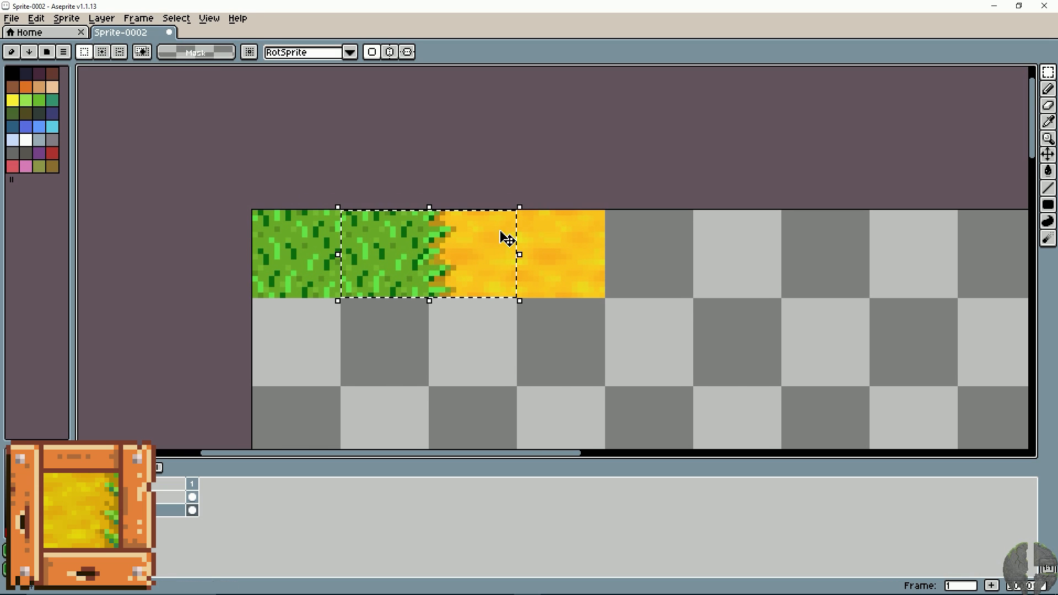
Try stacking copies of the selected strip and the plain yellow tile downward to fill four rows.
{"action": "left_click_drag", "start_coordinate": [449, 276], "coordinate": [427, 266]}
{"action": "left_click_drag", "start_coordinate": [440, 249], "coordinate": [439, 401]}
{"action": "mouse_move", "coordinate": [568, 185]}
{"action": "left_mouse_down"}
{"action": "mouse_move", "coordinate": [553, 150]}
{"action": "mouse_move", "coordinate": [551, 200]}
{"action": "mouse_move", "coordinate": [551, 111]}
{"action": "mouse_move", "coordinate": [586, 108]}
{"action": "mouse_move", "coordinate": [560, 246]}
{"action": "mouse_move", "coordinate": [560, 229]}
{"action": "mouse_move", "coordinate": [545, 453]}
{"action": "mouse_move", "coordinate": [562, 398]}
{"action": "mouse_move", "coordinate": [530, 313]}
{"action": "left_mouse_up"}
{"action": "key", "text": "m"}
{"action": "scroll", "coordinate": [531, 313], "scroll_direction": "down", "scroll_amount": 3}
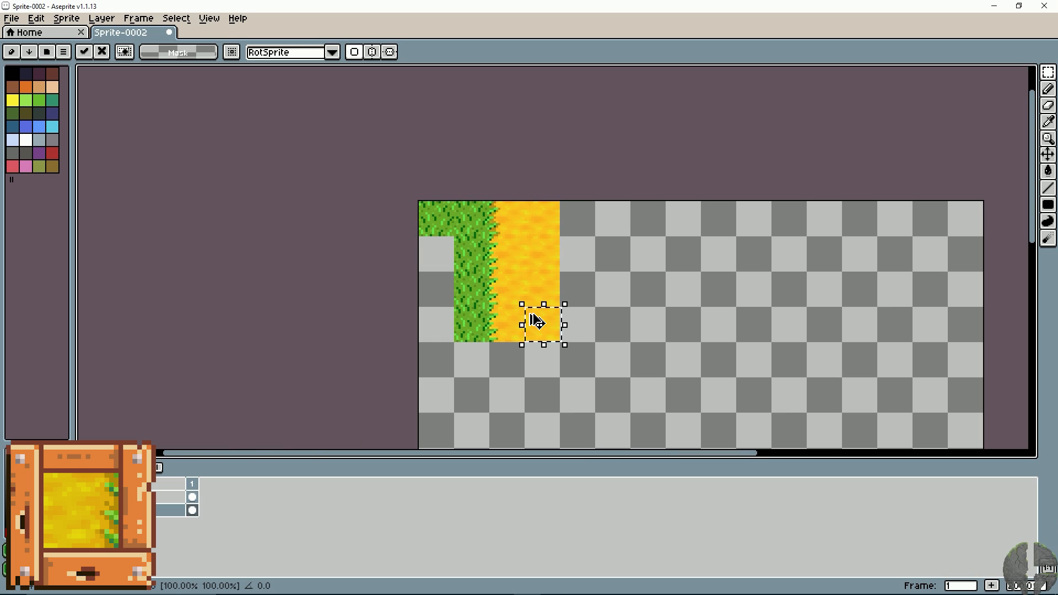
{"action": "left_click", "coordinate": [630, 227]}
{"action": "scroll", "coordinate": [631, 231], "scroll_direction": "up", "scroll_amount": 1}
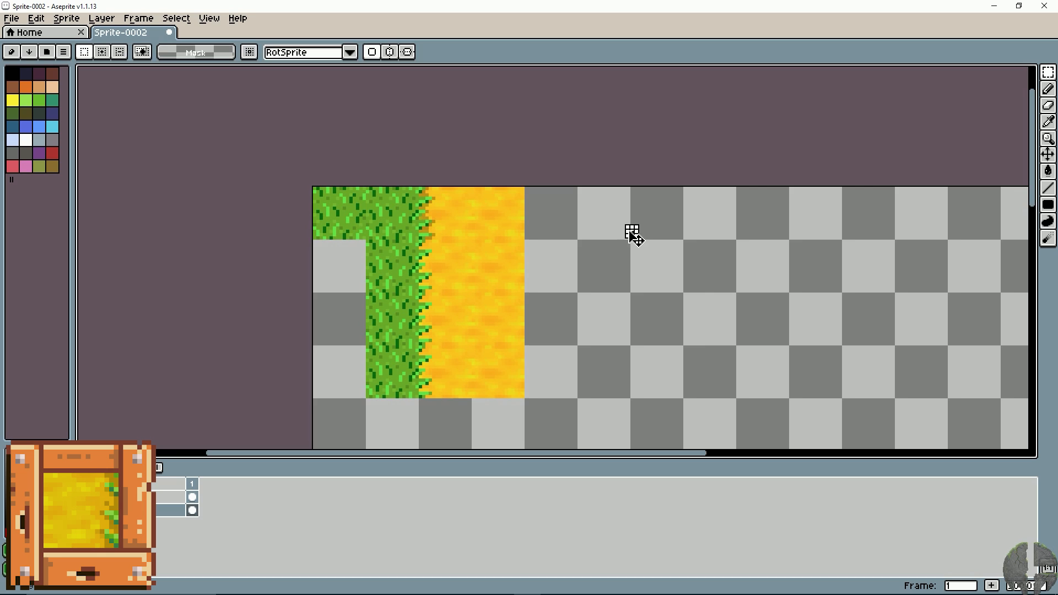
{"action": "left_click_drag", "start_coordinate": [631, 231], "coordinate": [674, 220]}
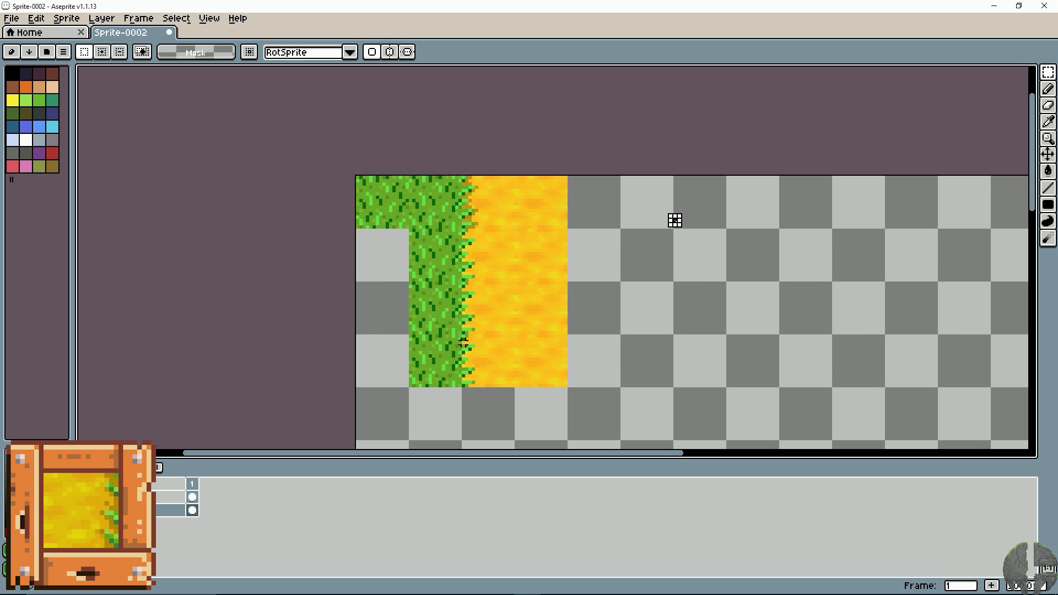
Try copying the strip's shadow downward on the shadow layer, and undo it along with the stacked tile copies.
{"action": "left_click", "coordinate": [170, 496]}
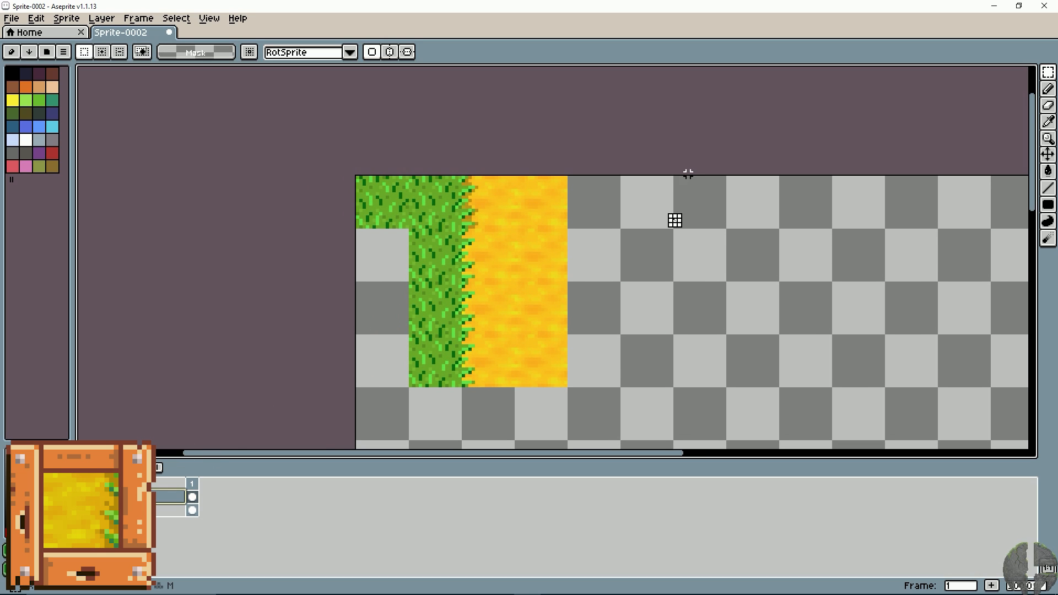
{"action": "left_click_drag", "start_coordinate": [410, 175], "coordinate": [550, 238]}
{"action": "left_click_drag", "start_coordinate": [477, 248], "coordinate": [468, 265]}
{"action": "key", "text": "ctrl+z"}
{"action": "key", "text": "ctrl+z"}
{"action": "key", "text": "ctrl+z"}
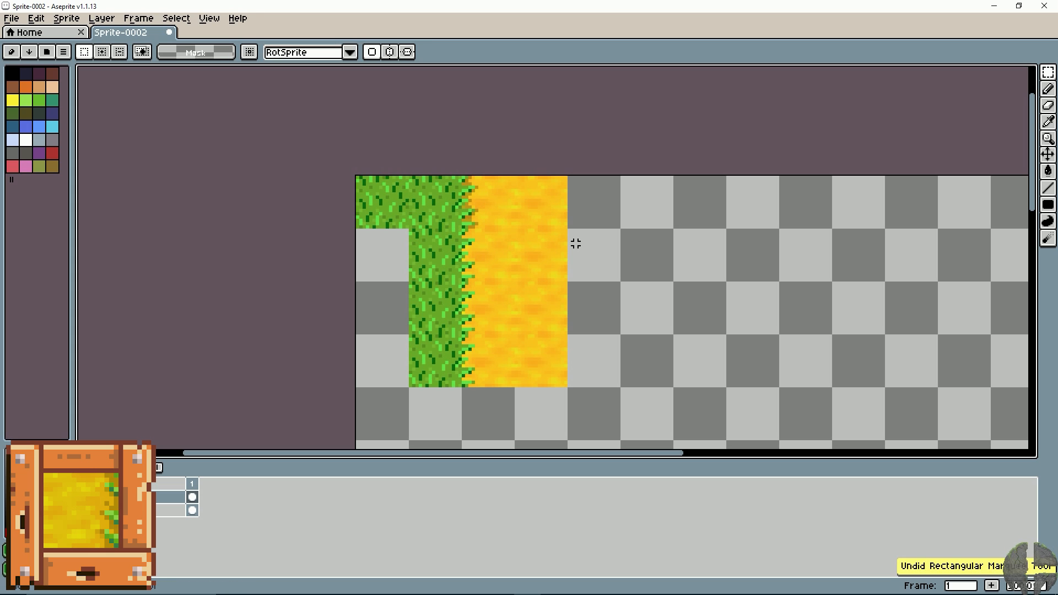
{"action": "key", "text": "ctrl+z"}
{"action": "key", "text": "ctrl+z"}
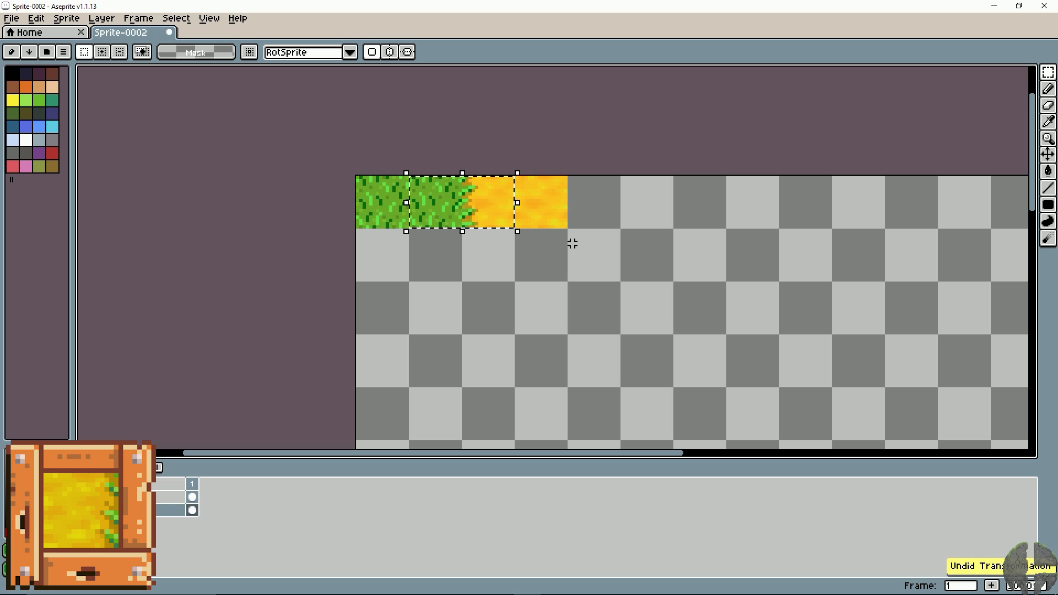
Merge the shadow layer down into the tile layer.
{"action": "right_click", "coordinate": [161, 503]}
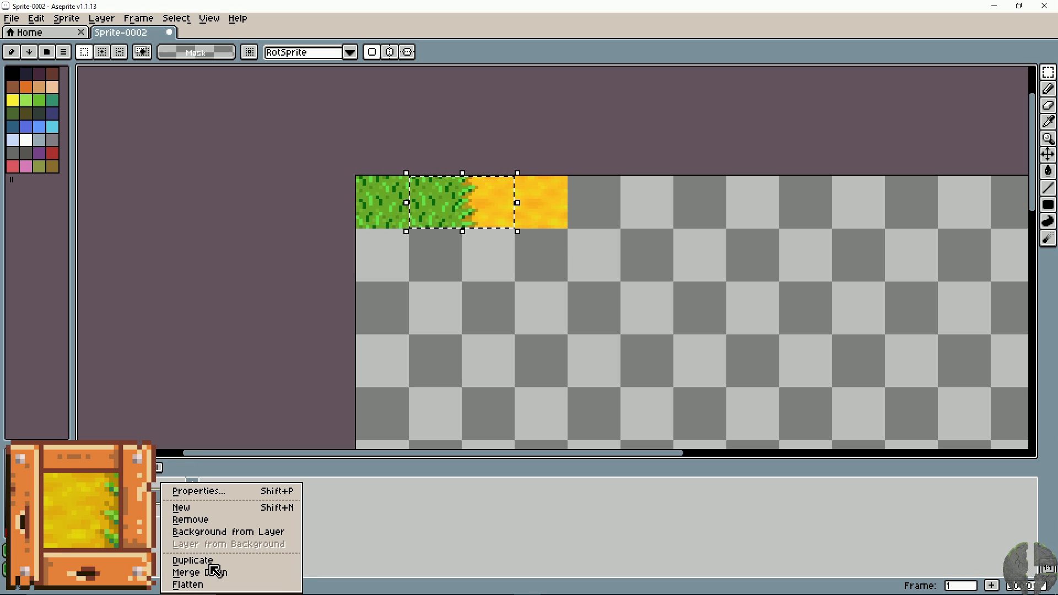
{"action": "left_click", "coordinate": [154, 497]}
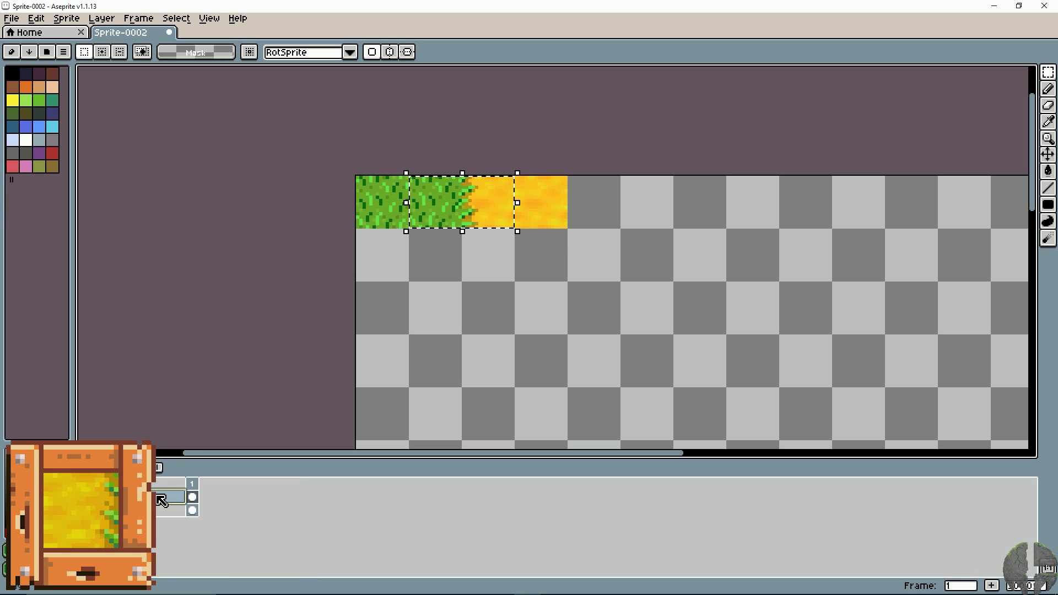
{"action": "right_click", "coordinate": [157, 500]}
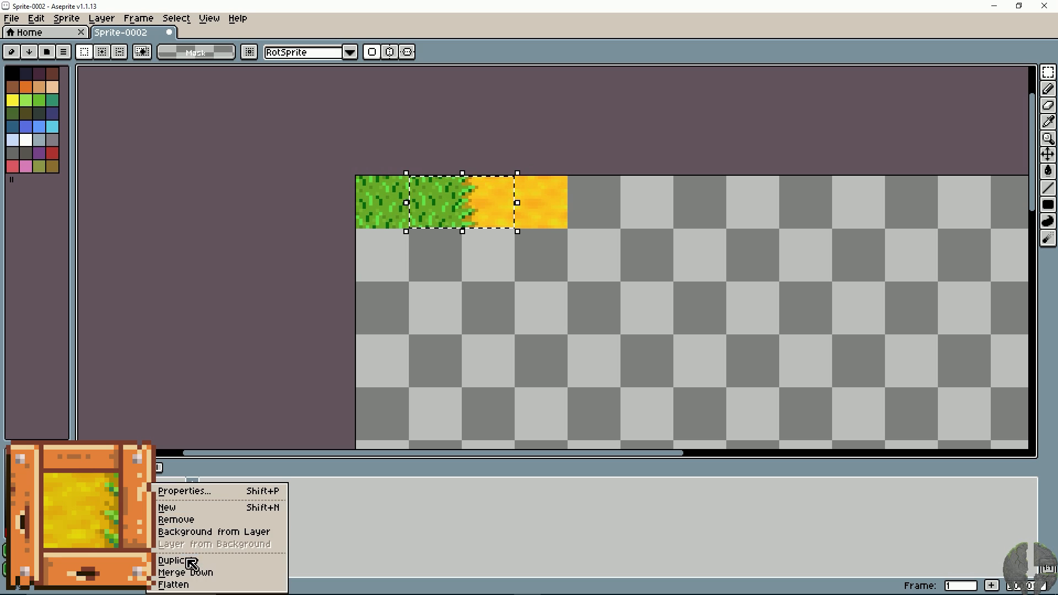
{"action": "left_click", "coordinate": [198, 572]}
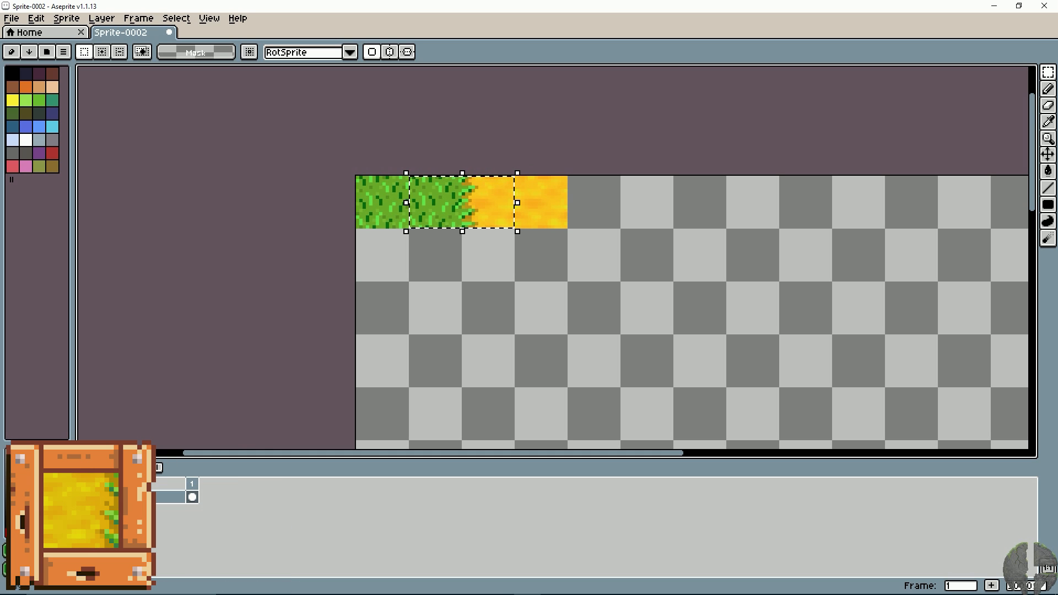
Stack copies of the selected transition strip directly beneath the original to fill six rows.
{"action": "scroll", "coordinate": [175, 379], "scroll_direction": "up", "scroll_amount": 1}
{"action": "left_click_drag", "start_coordinate": [408, 279], "coordinate": [300, 358]}
{"action": "left_click_drag", "start_coordinate": [458, 251], "coordinate": [455, 427]}
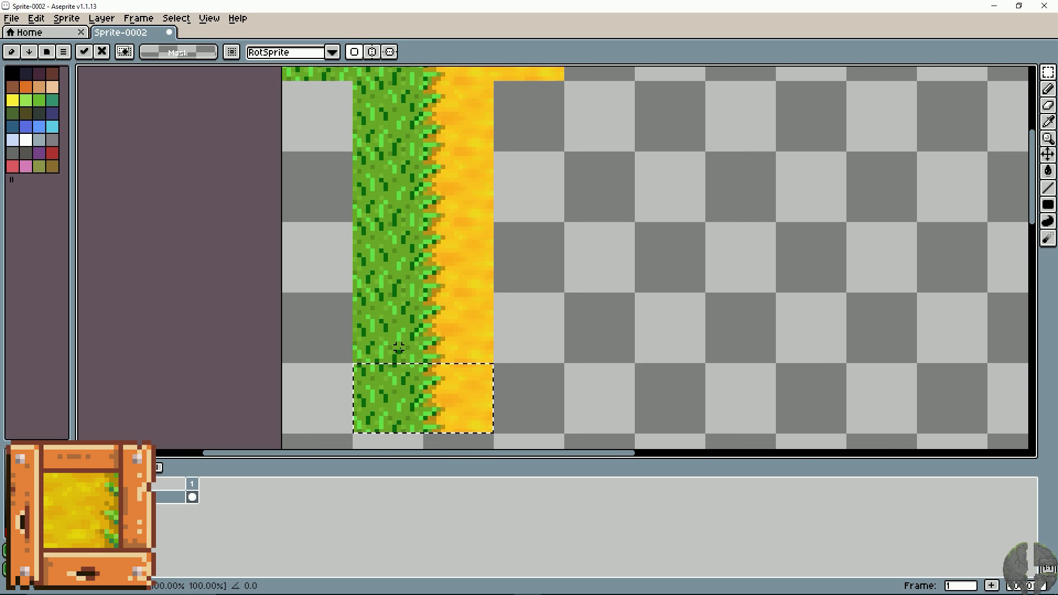
Fill the outer yellow and grass columns down to six rows with copies of their tiles, then deselect.
{"action": "scroll", "coordinate": [398, 350], "scroll_direction": "down", "scroll_amount": 2}
{"action": "left_click_drag", "start_coordinate": [481, 213], "coordinate": [478, 374]}
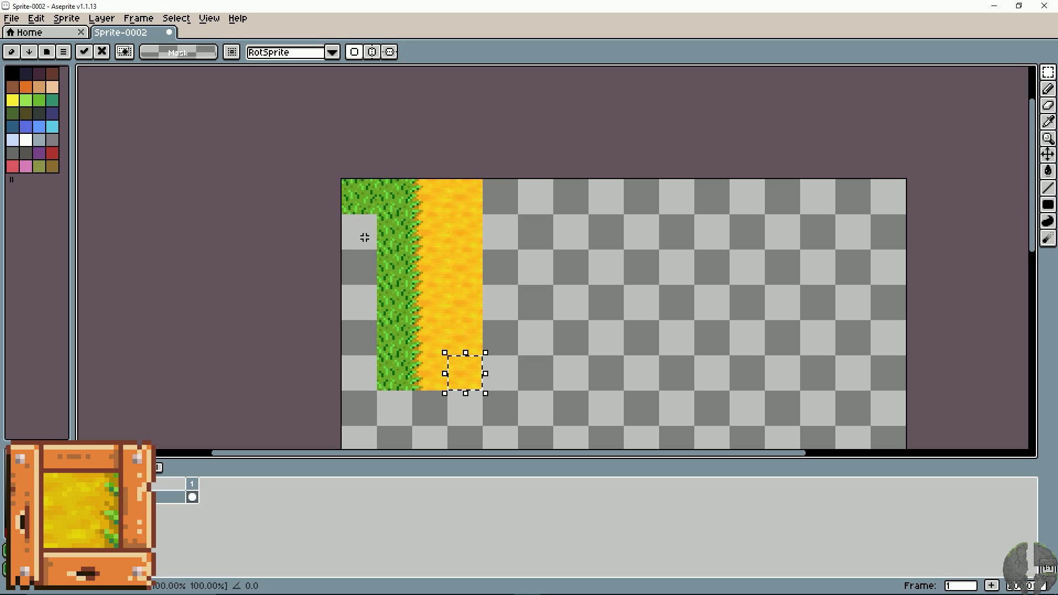
{"action": "left_click", "coordinate": [293, 167]}
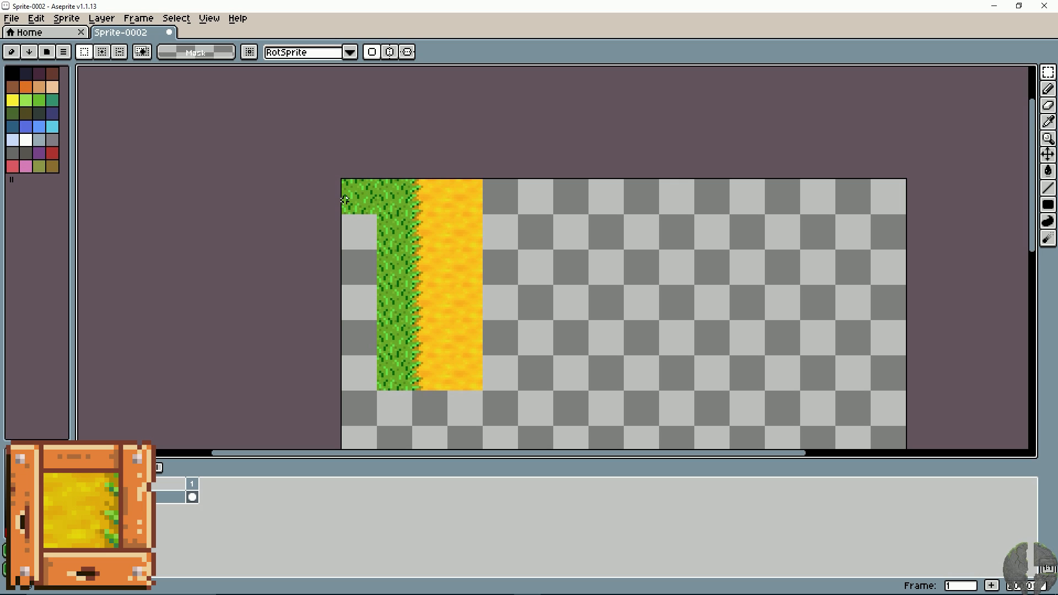
{"action": "left_click_drag", "start_coordinate": [343, 179], "coordinate": [369, 377]}
{"action": "left_click", "coordinate": [283, 279]}
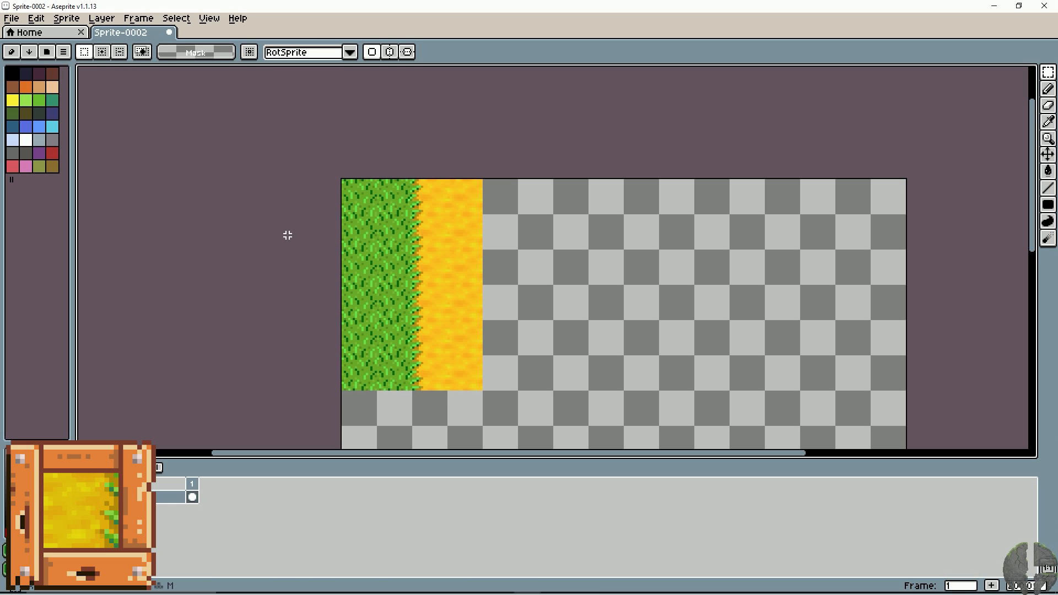
Copy the three-column, six-row grass and transition block, flip it horizontally, and place it against the yellow column's open edge.
{"action": "left_click_drag", "start_coordinate": [342, 179], "coordinate": [446, 391]}
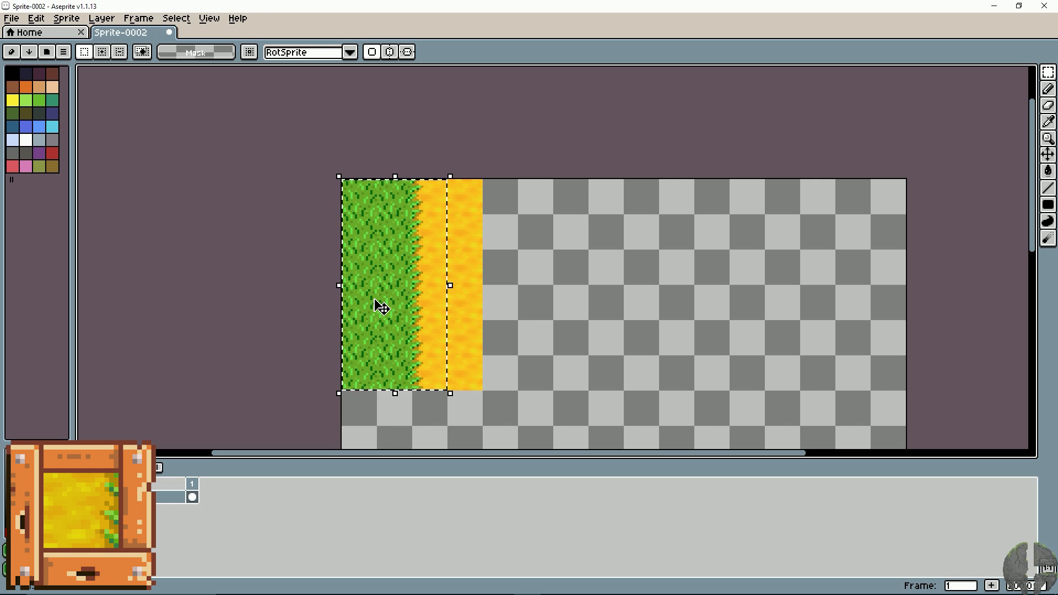
{"action": "left_click_drag", "start_coordinate": [377, 280], "coordinate": [535, 275]}
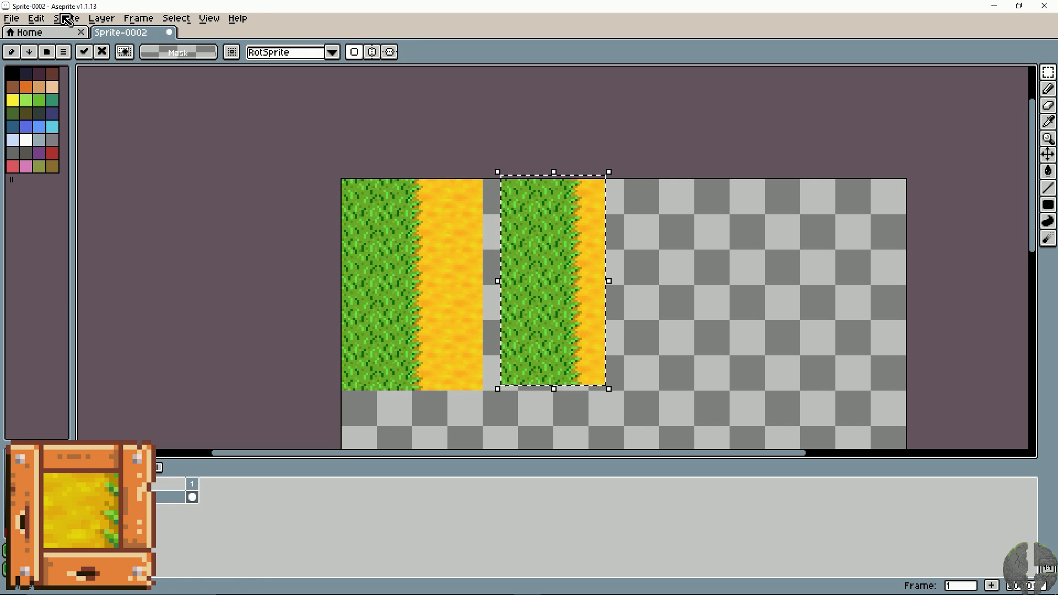
{"action": "left_click", "coordinate": [46, 19]}
{"action": "left_click", "coordinate": [51, 152]}
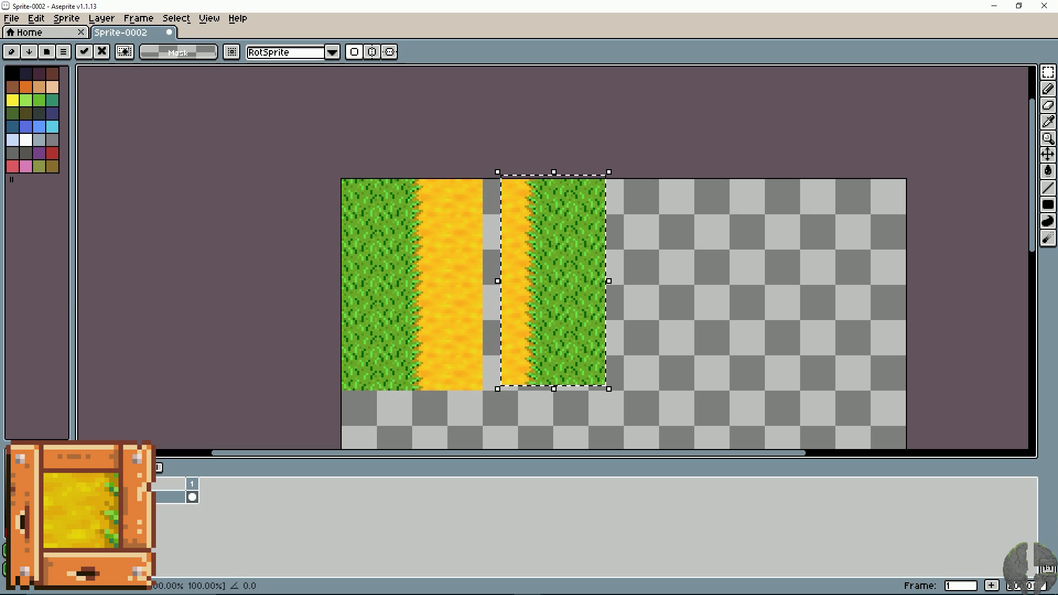
{"action": "left_click_drag", "start_coordinate": [548, 278], "coordinate": [533, 281]}
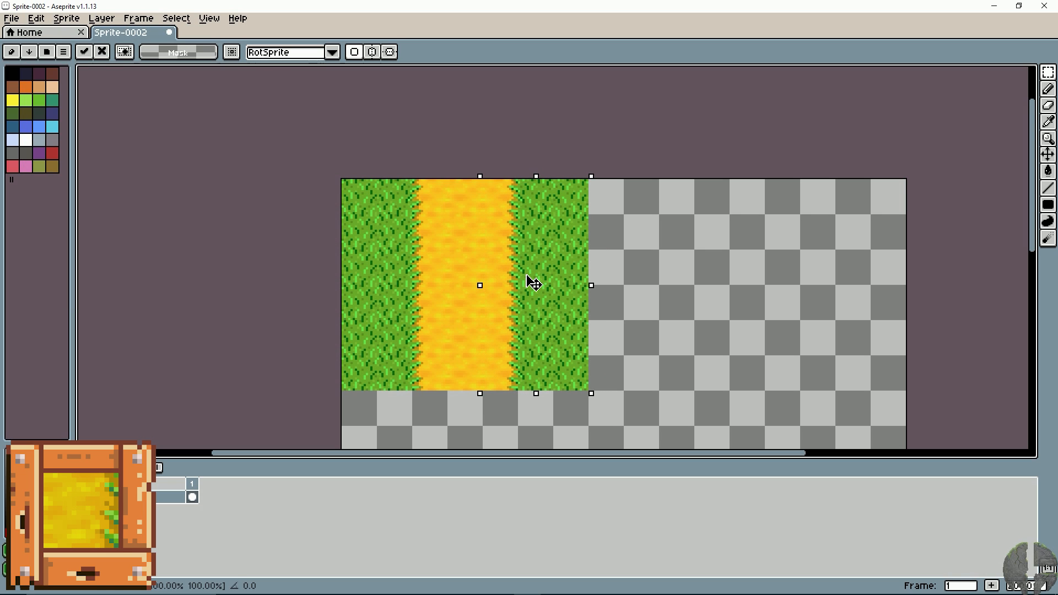
{"action": "left_click", "coordinate": [664, 264]}
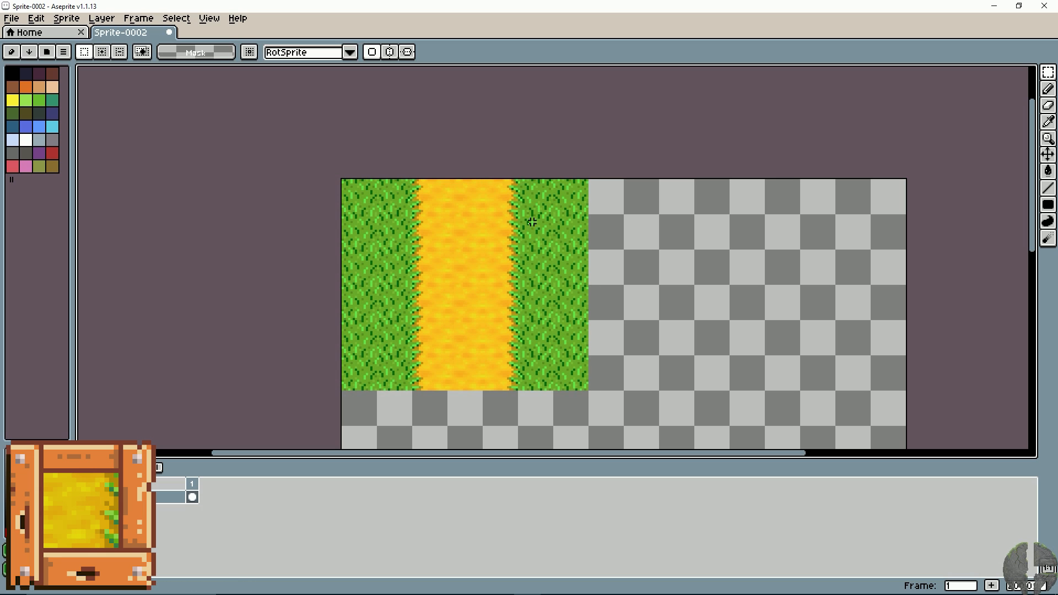
{"action": "scroll", "coordinate": [532, 219], "scroll_direction": "up", "scroll_amount": 1}
{"action": "scroll", "coordinate": [532, 220], "scroll_direction": "down", "scroll_amount": 1}
{"action": "left_click_drag", "start_coordinate": [521, 246], "coordinate": [567, 239]}
{"action": "scroll", "coordinate": [559, 243], "scroll_direction": "up", "scroll_amount": 1}
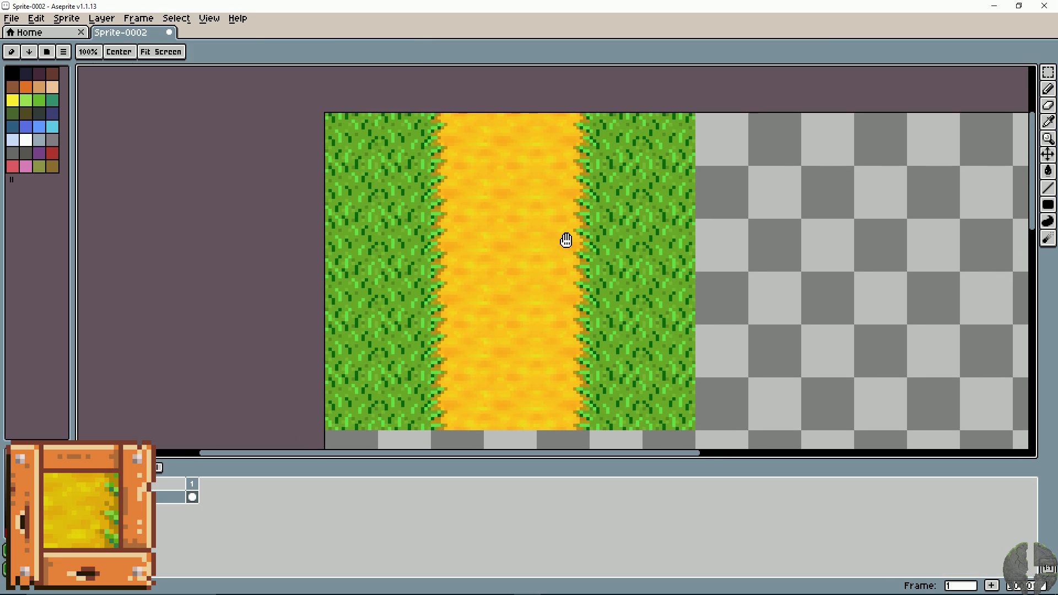